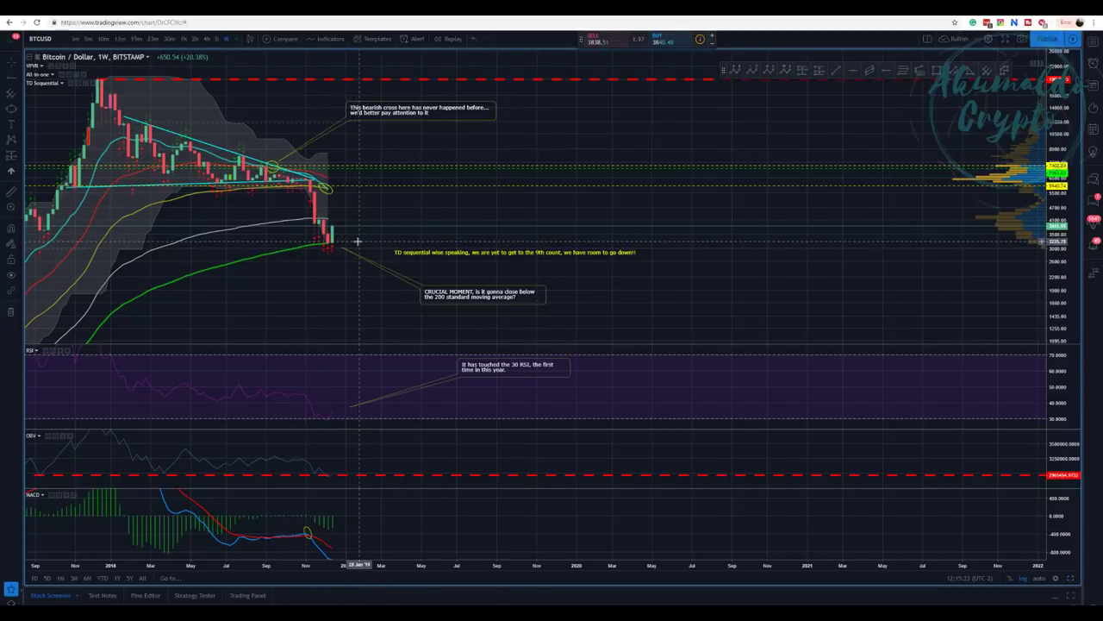
Step: Hide the TD Sequential indicator on the weekly BTCUSD chart and review the price action around the moving averages
{"action": "scroll", "coordinate": [358, 241], "scroll_direction": "down", "scroll_amount": 1}
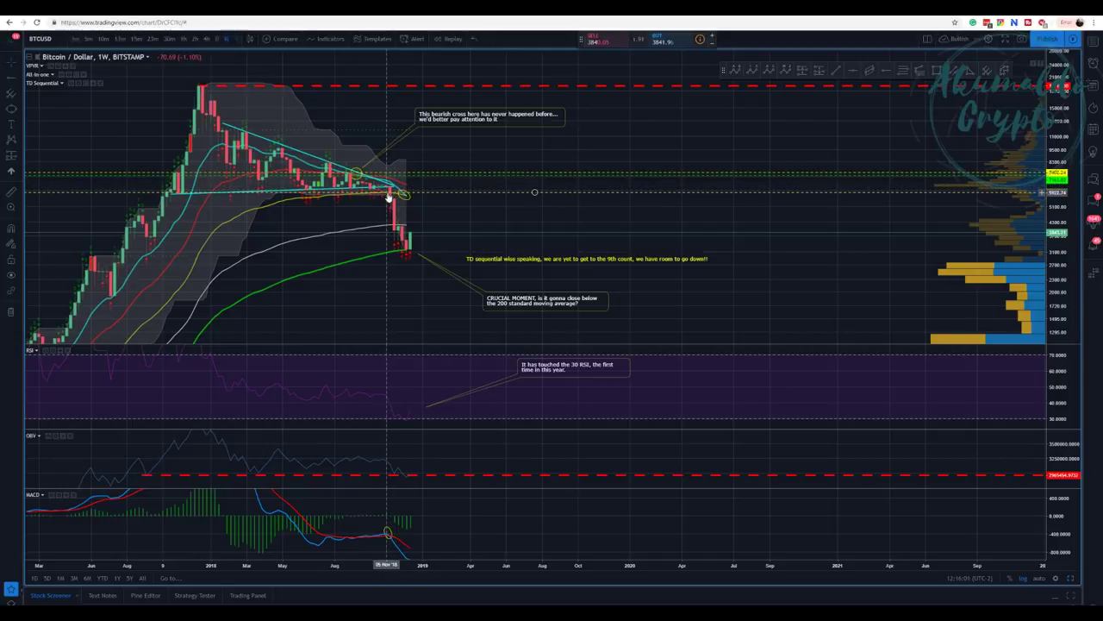
{"action": "left_click", "coordinate": [70, 84]}
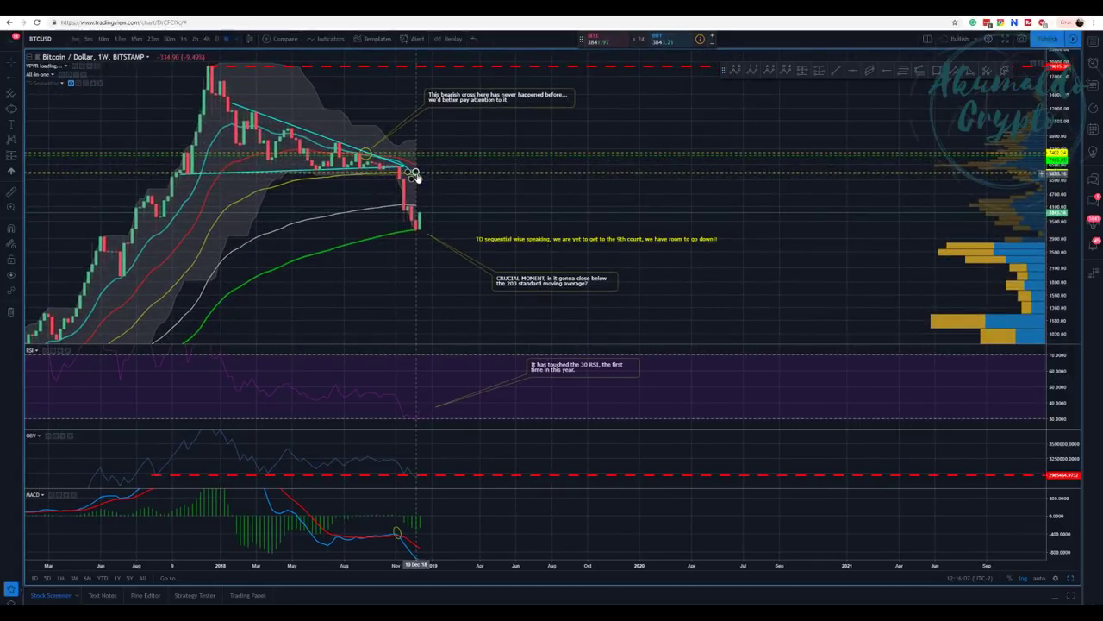
{"action": "left_click_drag", "start_coordinate": [419, 177], "coordinate": [473, 204]}
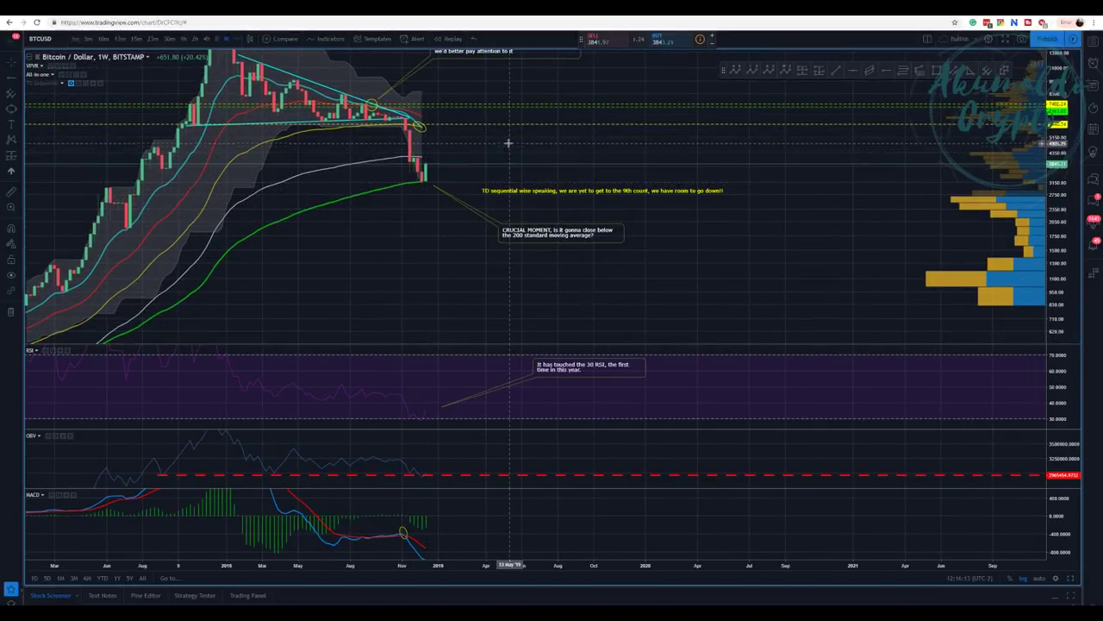
{"action": "left_click_drag", "start_coordinate": [505, 143], "coordinate": [478, 233]}
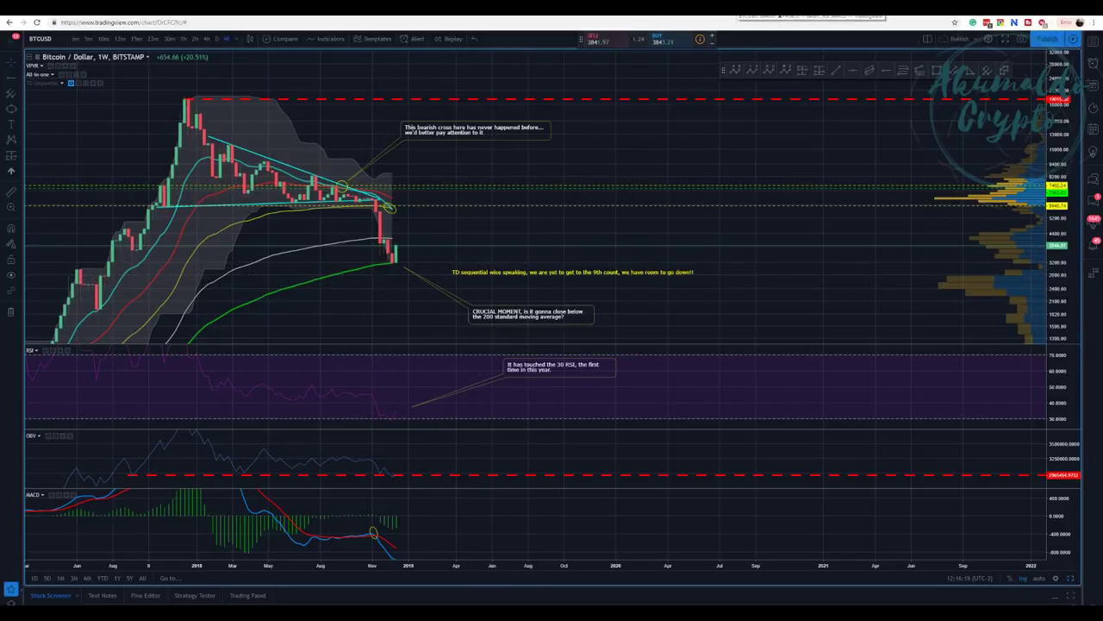
Step: Switch to the daily BTCUSD chart and examine the white impulse count and the yellow A-B-C correction into wave (iv)
{"action": "key", "text": "ctrl+Tab"}
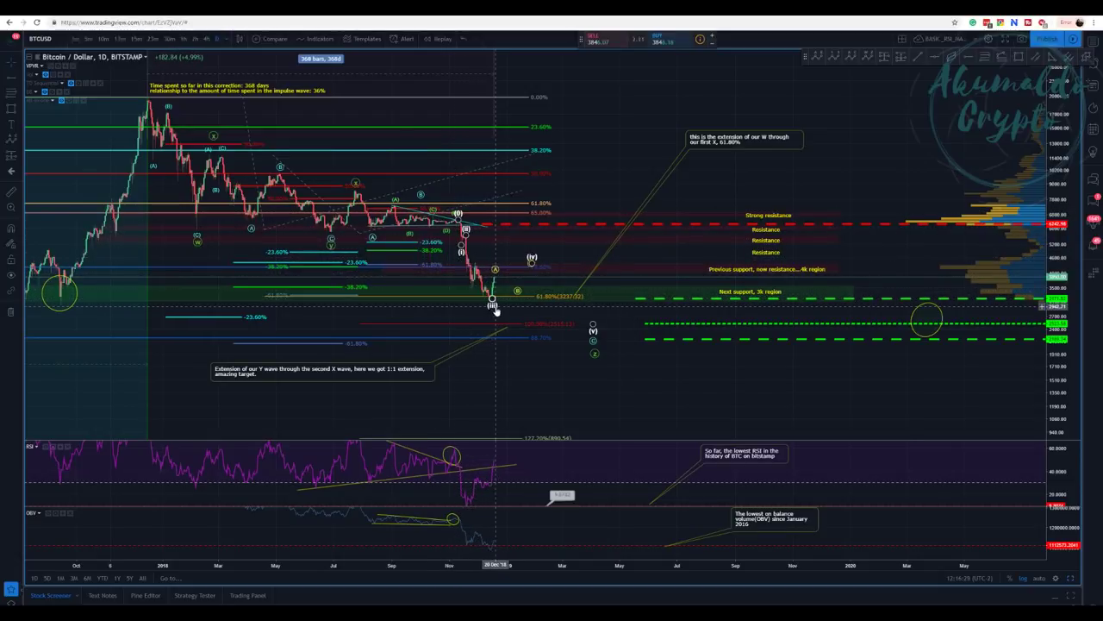
{"action": "left_click", "coordinate": [493, 308]}
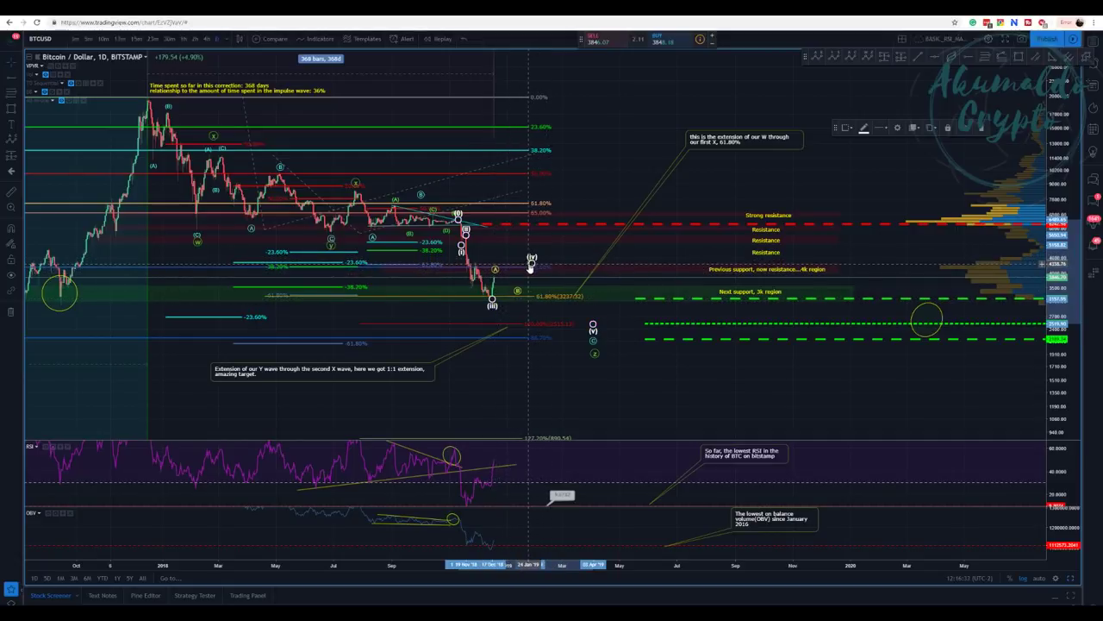
{"action": "left_click", "coordinate": [532, 264]}
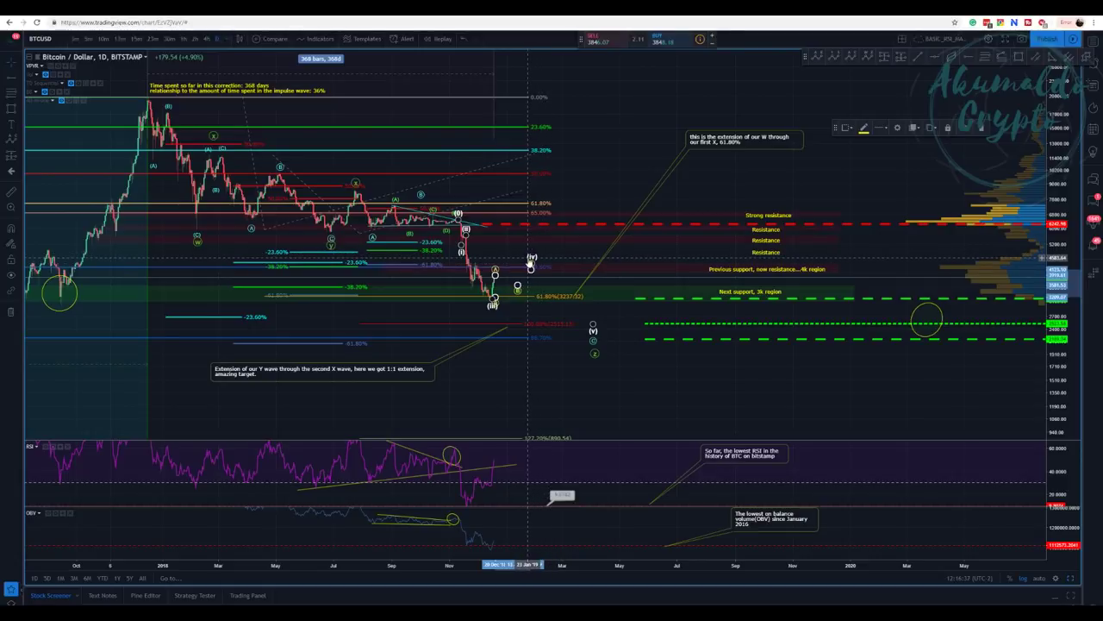
{"action": "left_click", "coordinate": [586, 267]}
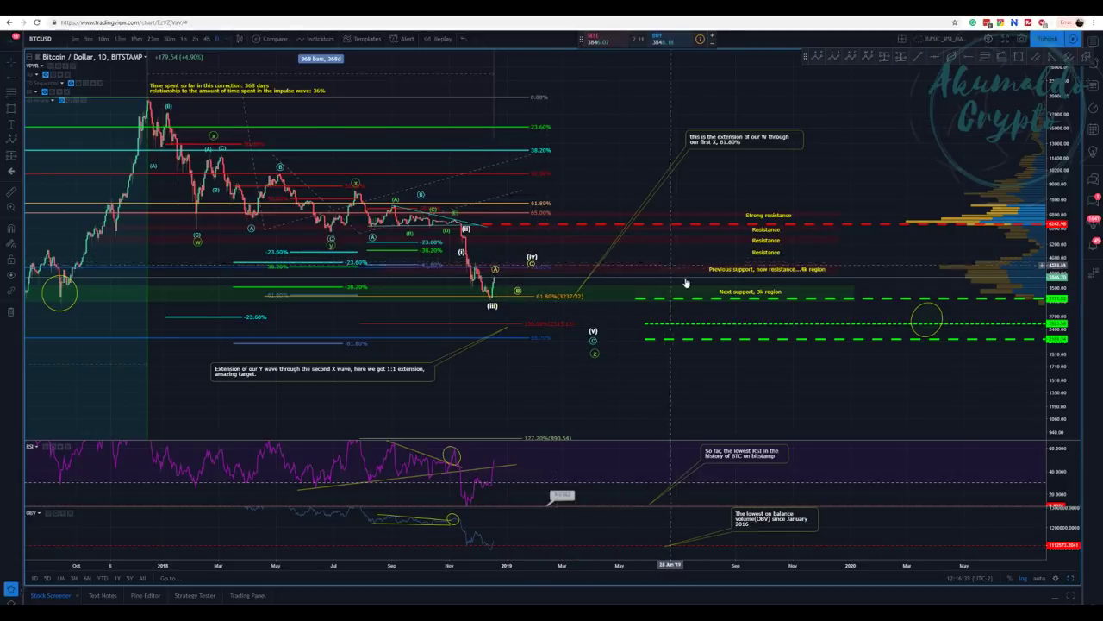
{"action": "left_click", "coordinate": [533, 267]}
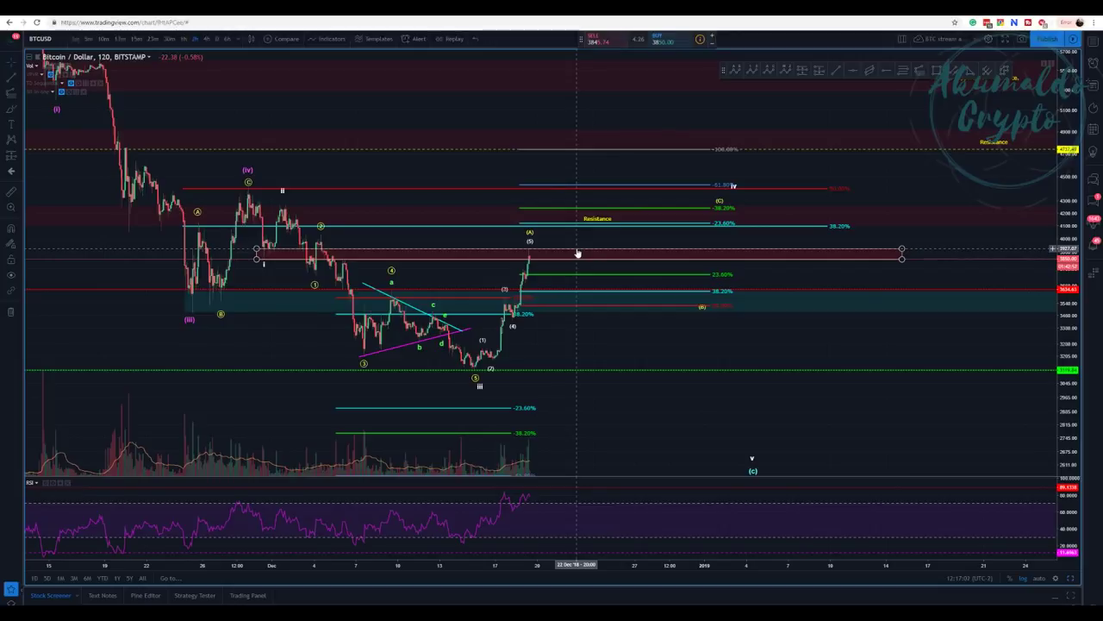
Step: On the two-hour BTCUSD chart, move the white wave iv label down beside the (A)/(5) high, at about 4005
{"action": "scroll", "coordinate": [512, 243], "scroll_direction": "up", "scroll_amount": 1}
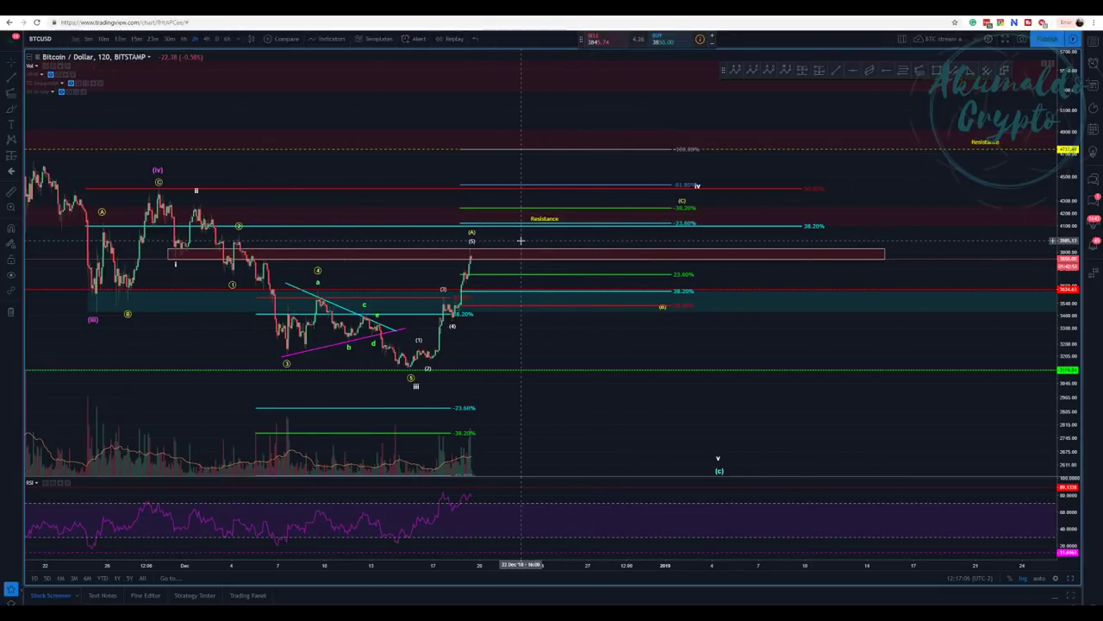
{"action": "scroll", "coordinate": [285, 164], "scroll_direction": "down", "scroll_amount": 2}
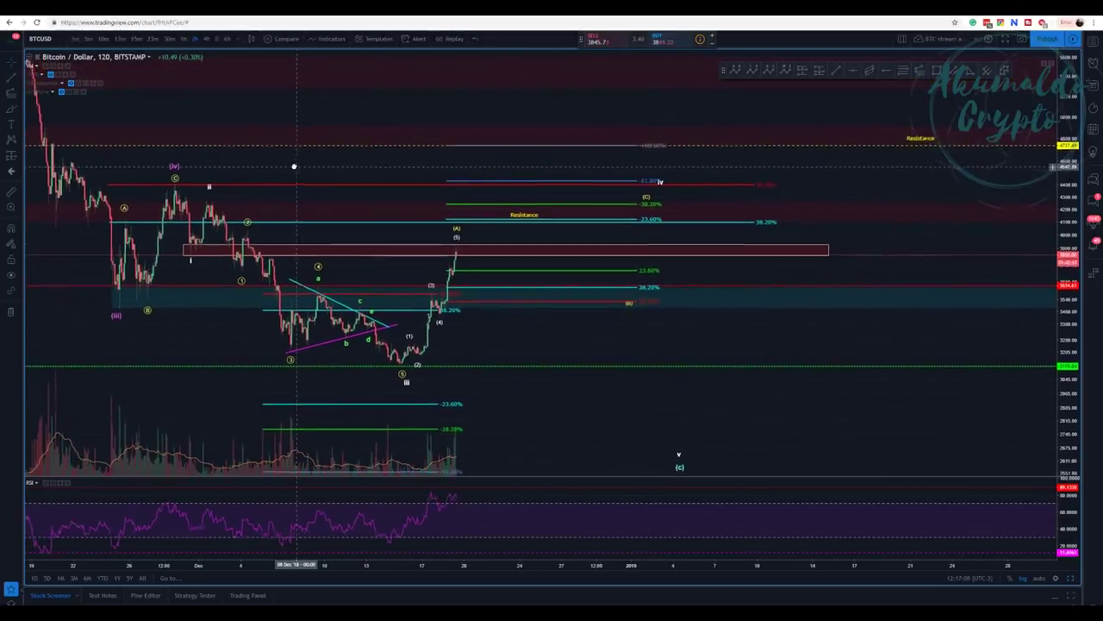
{"action": "left_click_drag", "start_coordinate": [267, 156], "coordinate": [370, 190]}
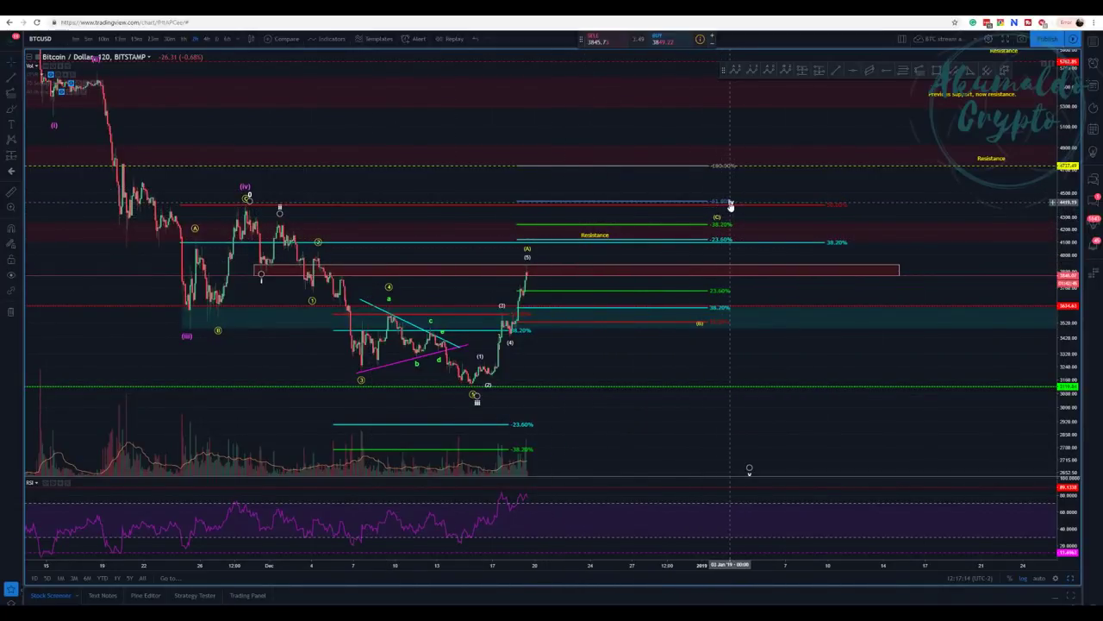
{"action": "left_click_drag", "start_coordinate": [462, 181], "coordinate": [389, 173]}
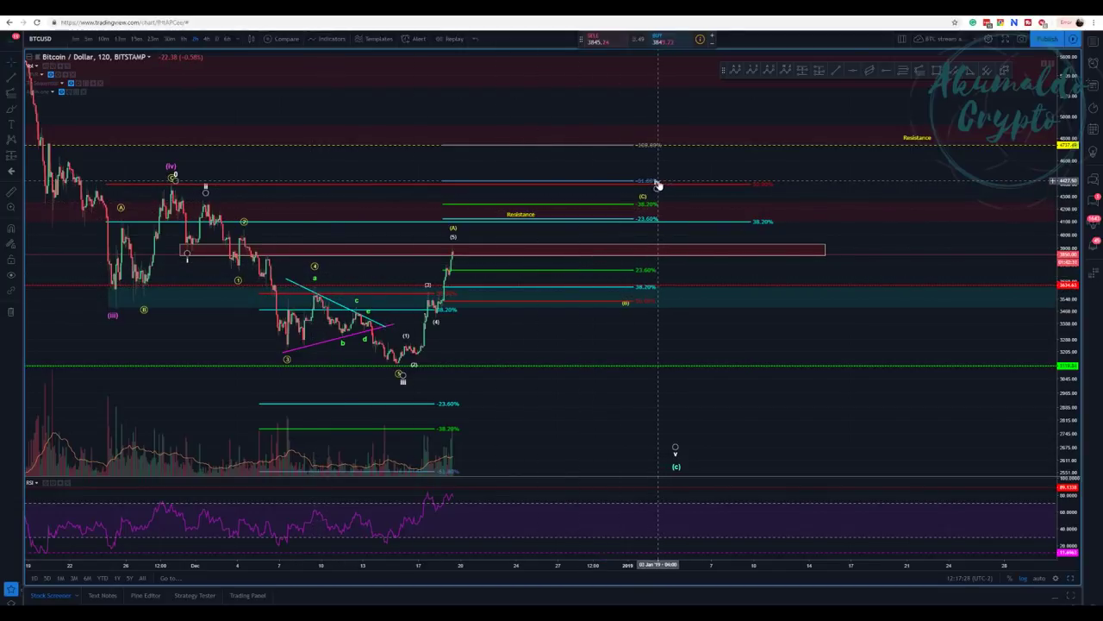
{"action": "mouse_move", "coordinate": [657, 182]}
{"action": "left_mouse_down"}
{"action": "mouse_move", "coordinate": [676, 191]}
{"action": "mouse_move", "coordinate": [641, 237]}
{"action": "mouse_move", "coordinate": [601, 240]}
{"action": "mouse_move", "coordinate": [615, 251]}
{"action": "mouse_move", "coordinate": [190, 252]}
{"action": "left_mouse_up"}
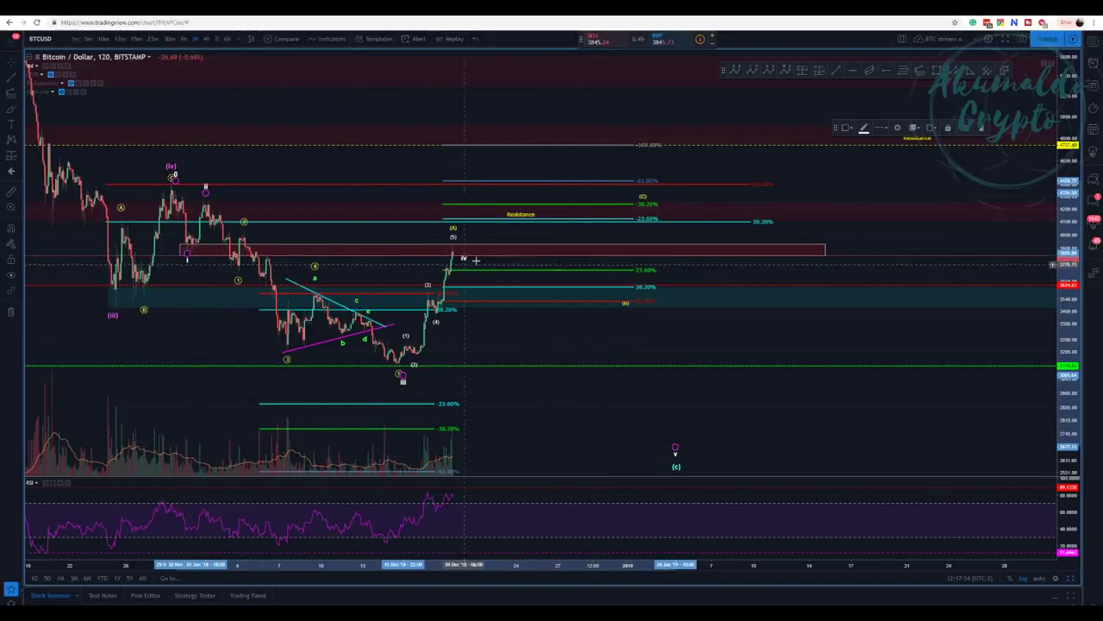
{"action": "left_click", "coordinate": [532, 240]}
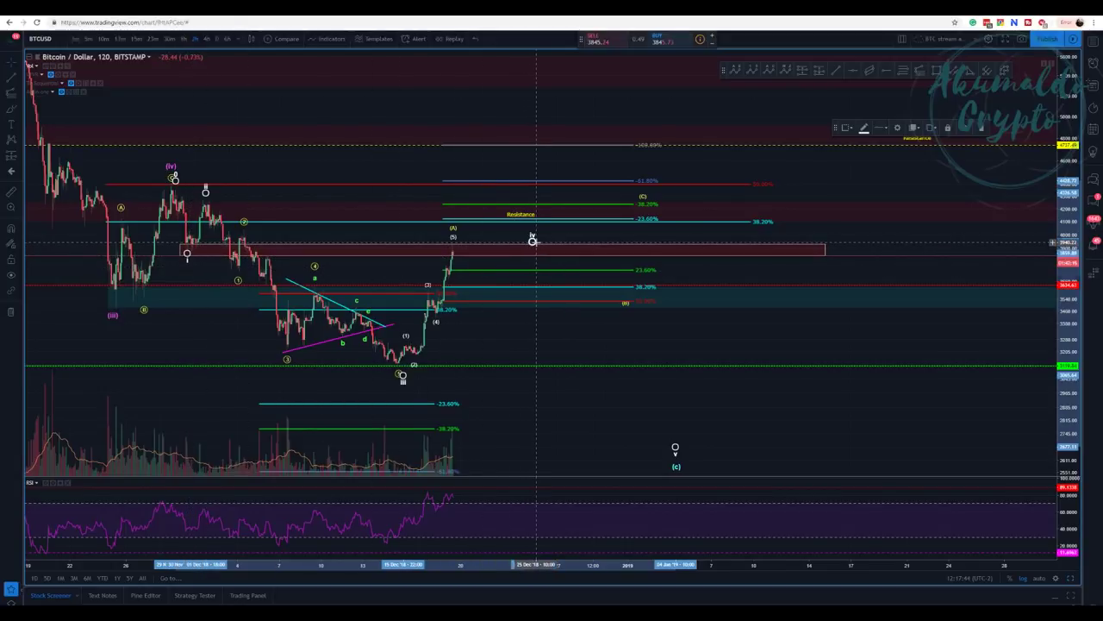
{"action": "left_click", "coordinate": [535, 240]}
{"action": "left_click_drag", "start_coordinate": [532, 237], "coordinate": [484, 231]}
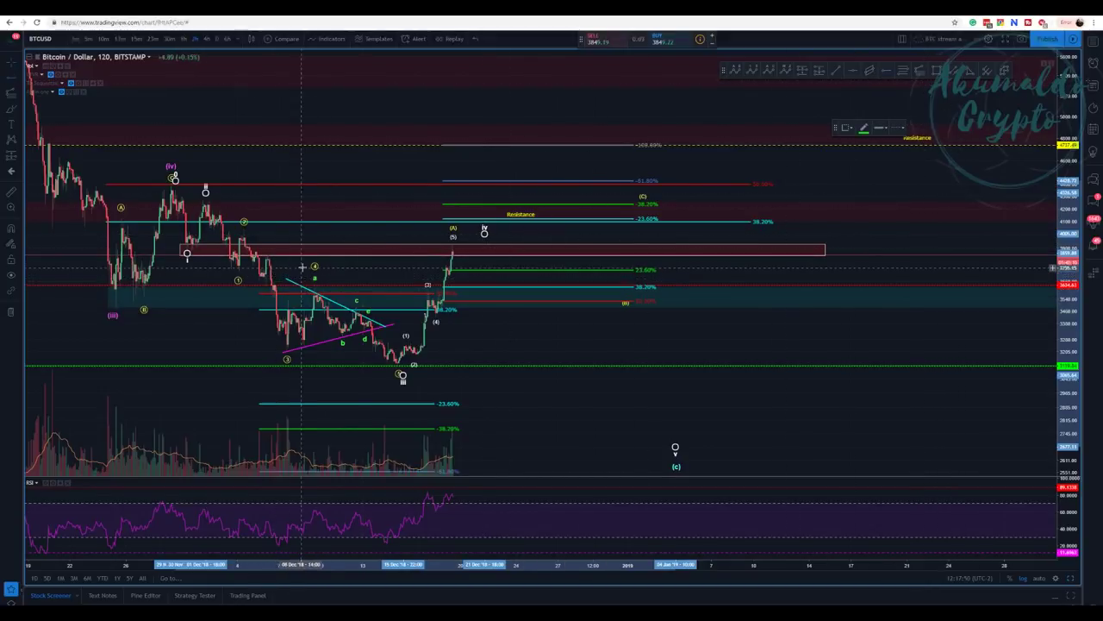
Step: Place a dashed horizontal ray along the upper edge of the red resistance box and color it red
{"action": "left_click", "coordinate": [614, 244]}
{"action": "left_click_drag", "start_coordinate": [614, 245], "coordinate": [558, 242]}
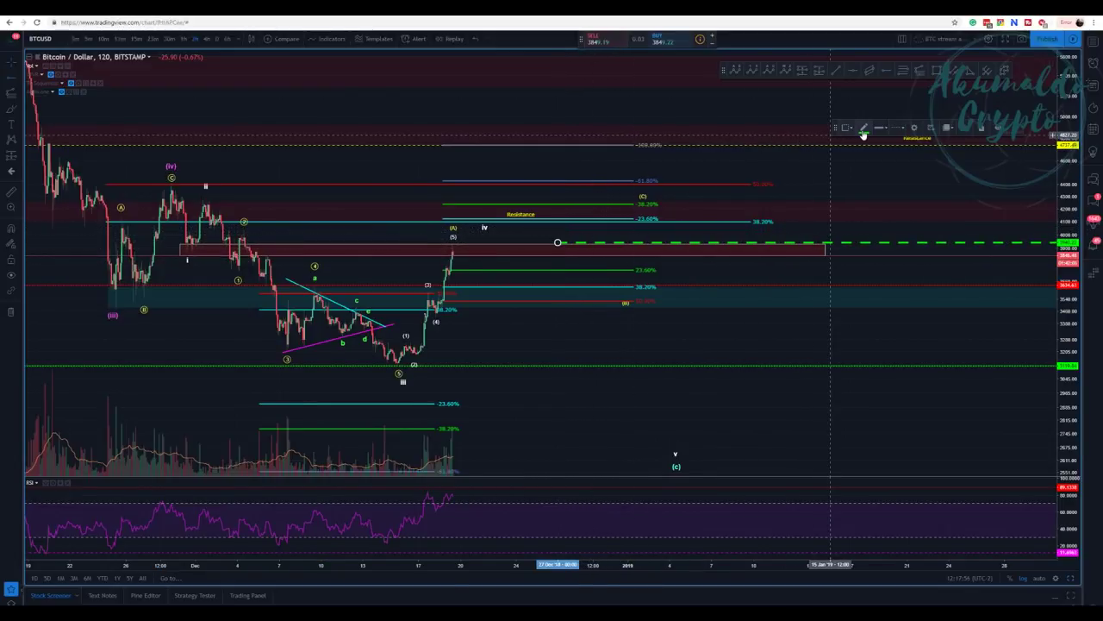
{"action": "left_click", "coordinate": [864, 128]}
{"action": "left_click", "coordinate": [871, 154]}
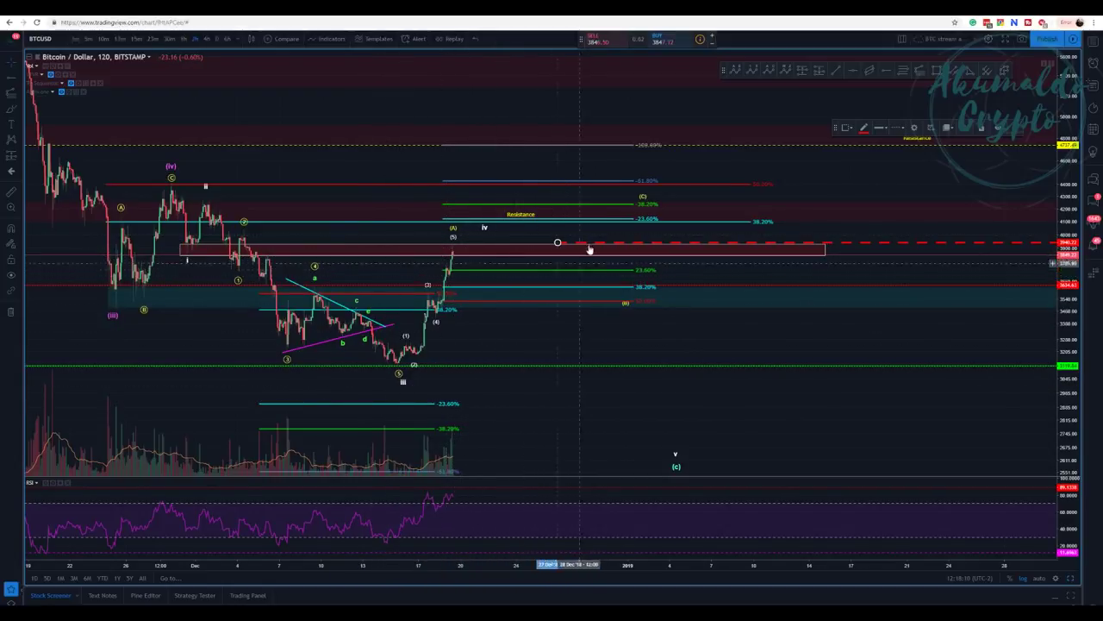
Step: Reposition the wave iv label and the red ray's start near the resistance box, and place a placeholder text note by the ray
{"action": "mouse_move", "coordinate": [558, 245]}
{"action": "left_mouse_down"}
{"action": "mouse_move", "coordinate": [521, 243]}
{"action": "mouse_move", "coordinate": [510, 230]}
{"action": "left_mouse_up"}
{"action": "left_click", "coordinate": [625, 305]}
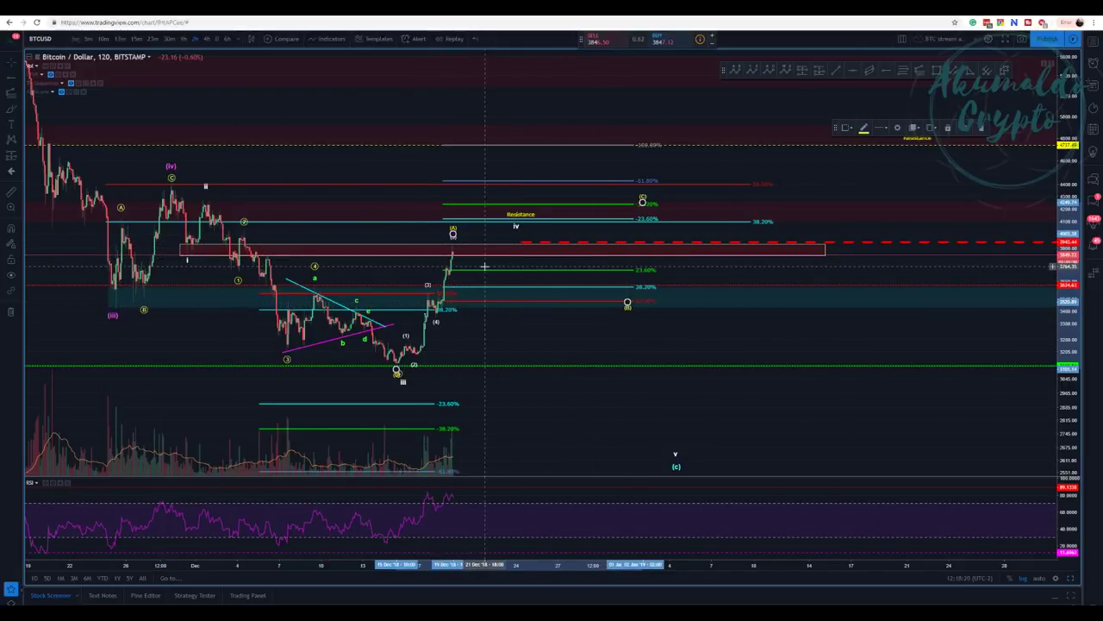
{"action": "left_click", "coordinate": [521, 243]}
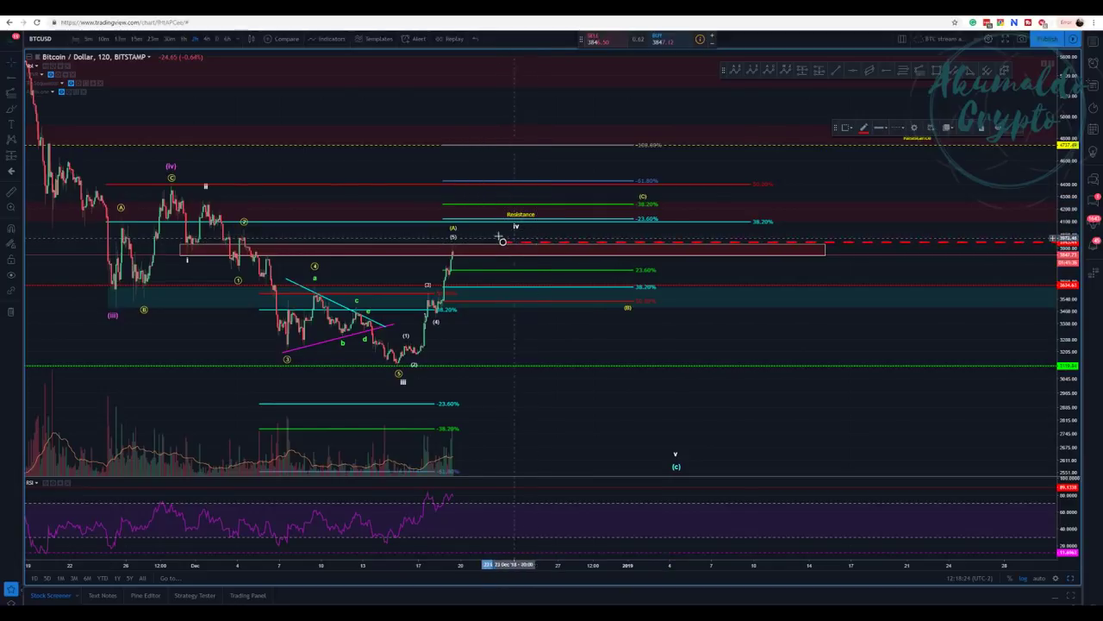
{"action": "left_click", "coordinate": [638, 239]}
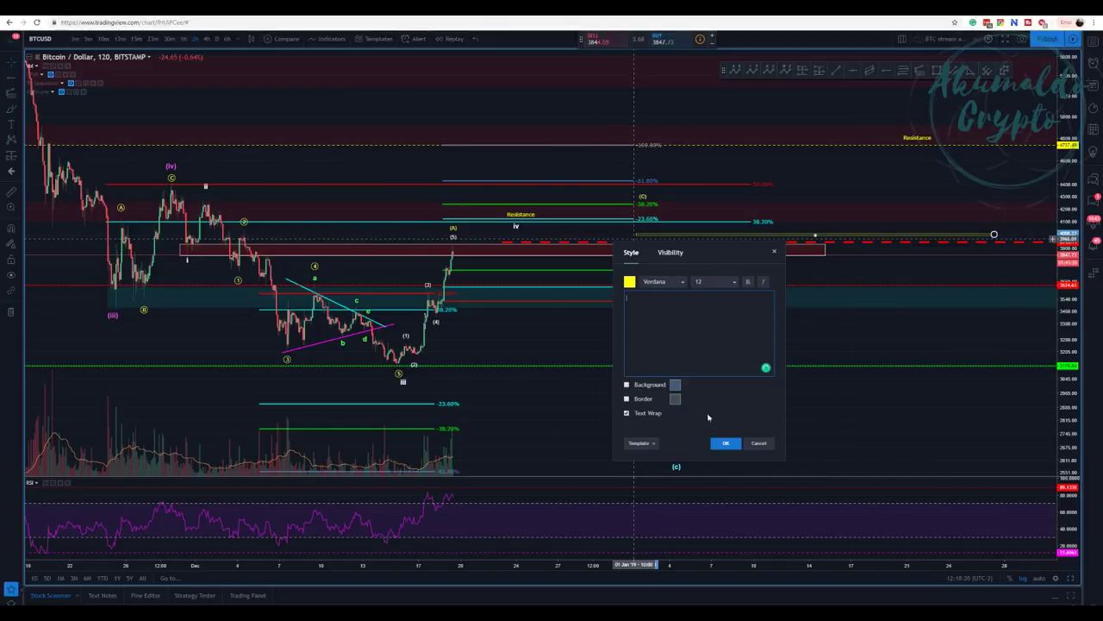
{"action": "left_click", "coordinate": [748, 443]}
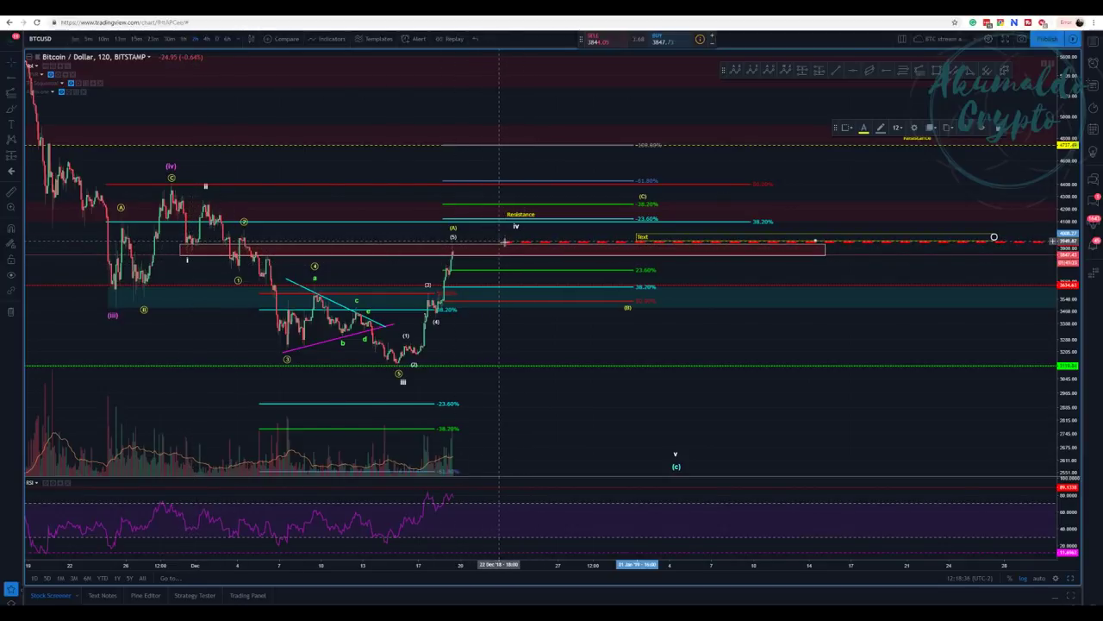
Step: Raise the red dashed ray to about 4080, by the 38.20% retracement line, and place the wave iv label beside the (5) high
{"action": "left_click_drag", "start_coordinate": [504, 243], "coordinate": [511, 226]}
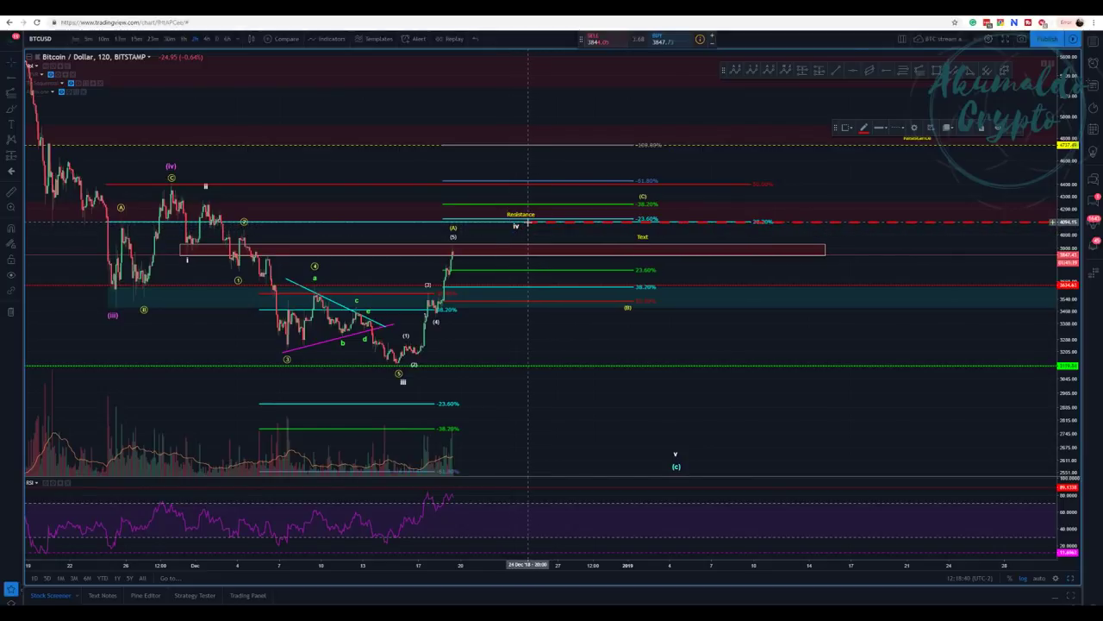
{"action": "mouse_move", "coordinate": [523, 225]}
{"action": "left_mouse_down"}
{"action": "mouse_move", "coordinate": [485, 233]}
{"action": "mouse_move", "coordinate": [837, 226]}
{"action": "mouse_move", "coordinate": [864, 213]}
{"action": "left_mouse_up"}
{"action": "left_click", "coordinate": [530, 225]}
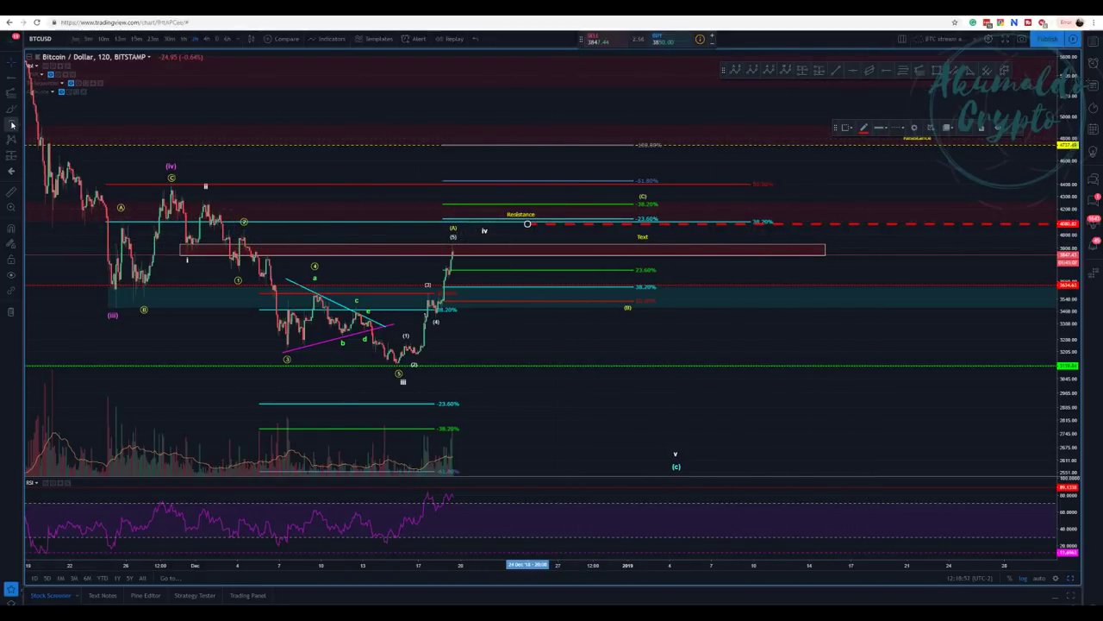
Step: Add the text note "going beyond this level invalidates this count." and position it just above the red dashed ray
{"action": "left_click", "coordinate": [918, 138]}
{"action": "left_click", "coordinate": [866, 223]}
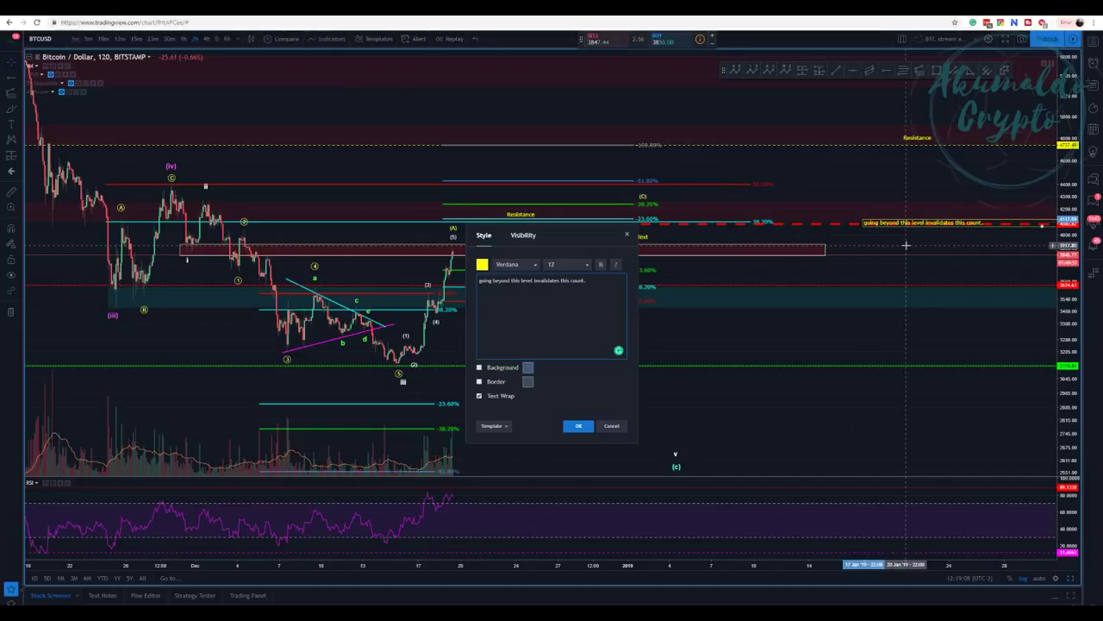
{"action": "left_click", "coordinate": [579, 427]}
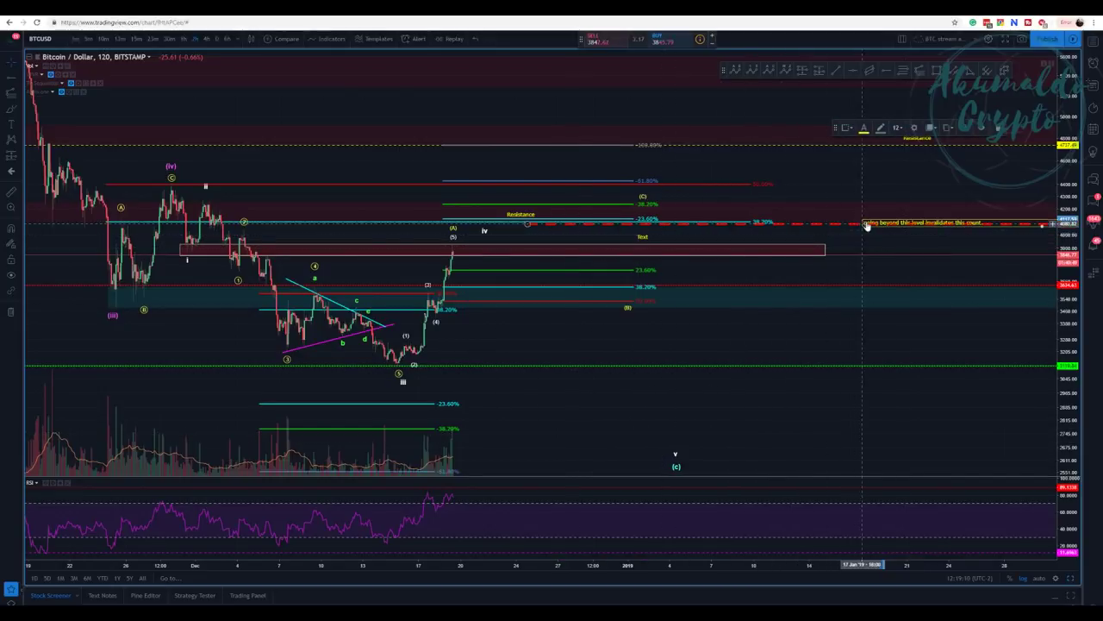
{"action": "mouse_move", "coordinate": [866, 223]}
{"action": "left_mouse_down"}
{"action": "mouse_move", "coordinate": [833, 210]}
{"action": "mouse_move", "coordinate": [812, 218]}
{"action": "left_mouse_up"}
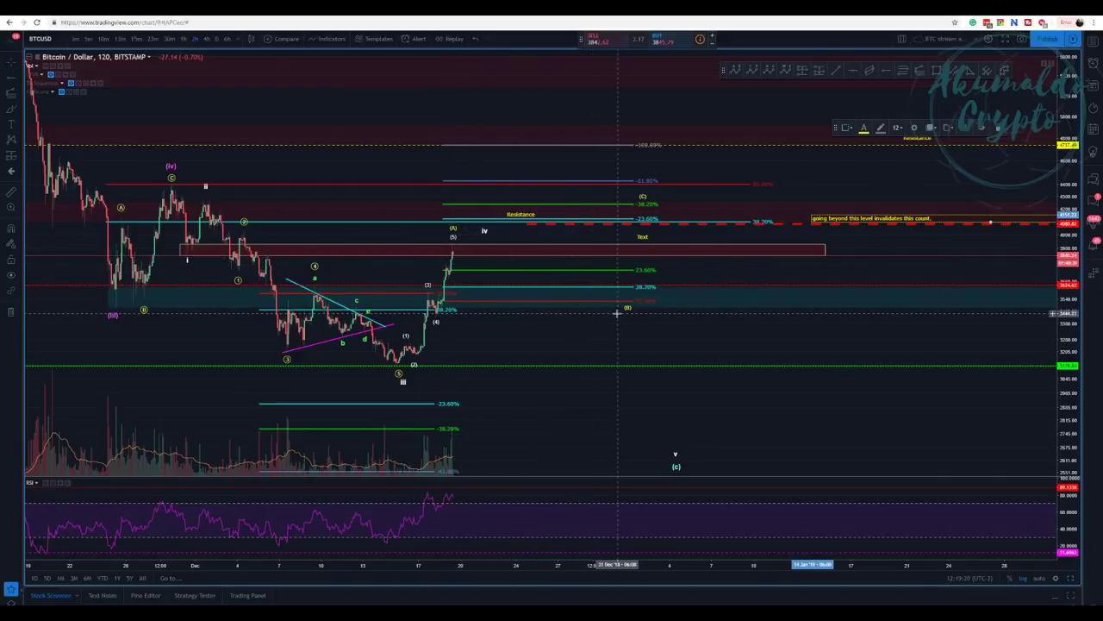
Step: Move the yellow (B) label to about 3564 on 31 Dec '18 and the (C) label just under the upper red retracement line around 8 Jan '19
{"action": "left_click", "coordinate": [614, 301]}
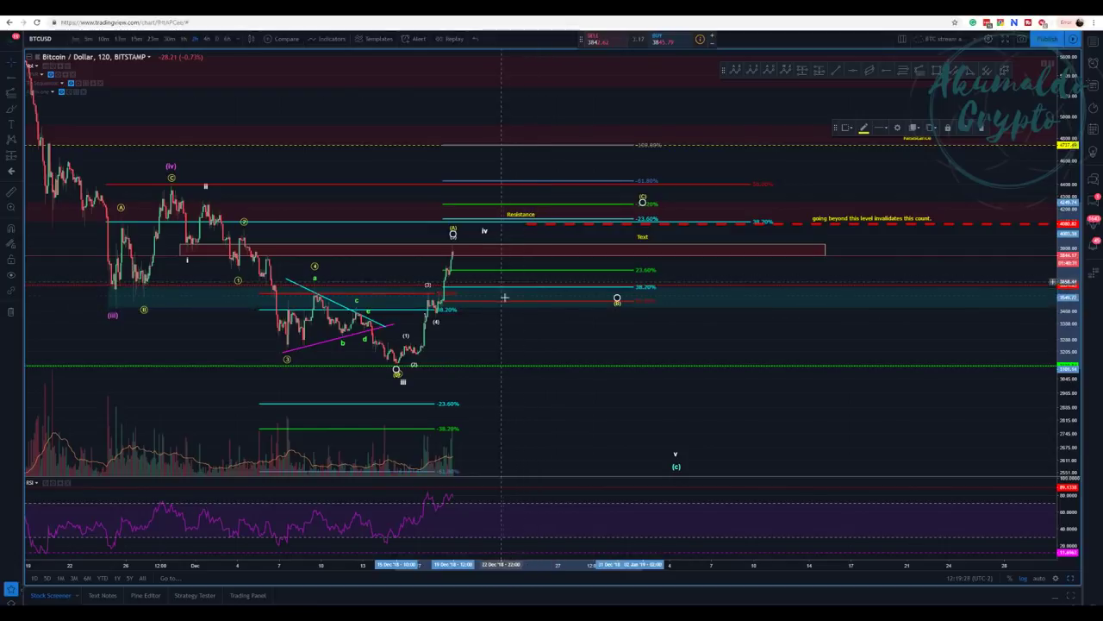
{"action": "left_click_drag", "start_coordinate": [617, 299], "coordinate": [624, 296]}
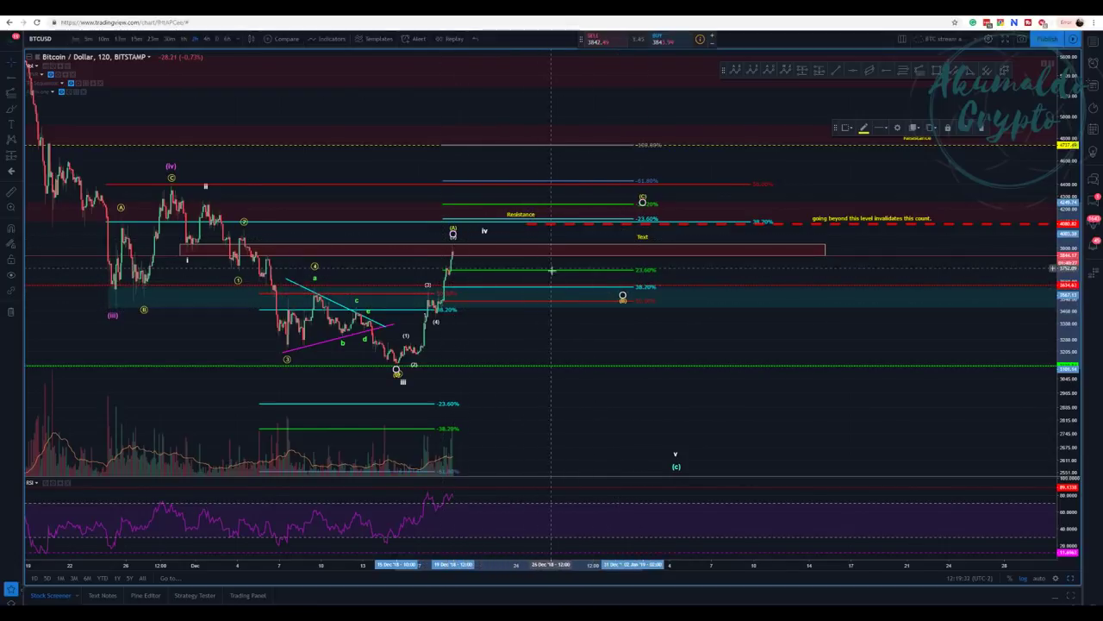
{"action": "left_click_drag", "start_coordinate": [624, 296], "coordinate": [618, 296]}
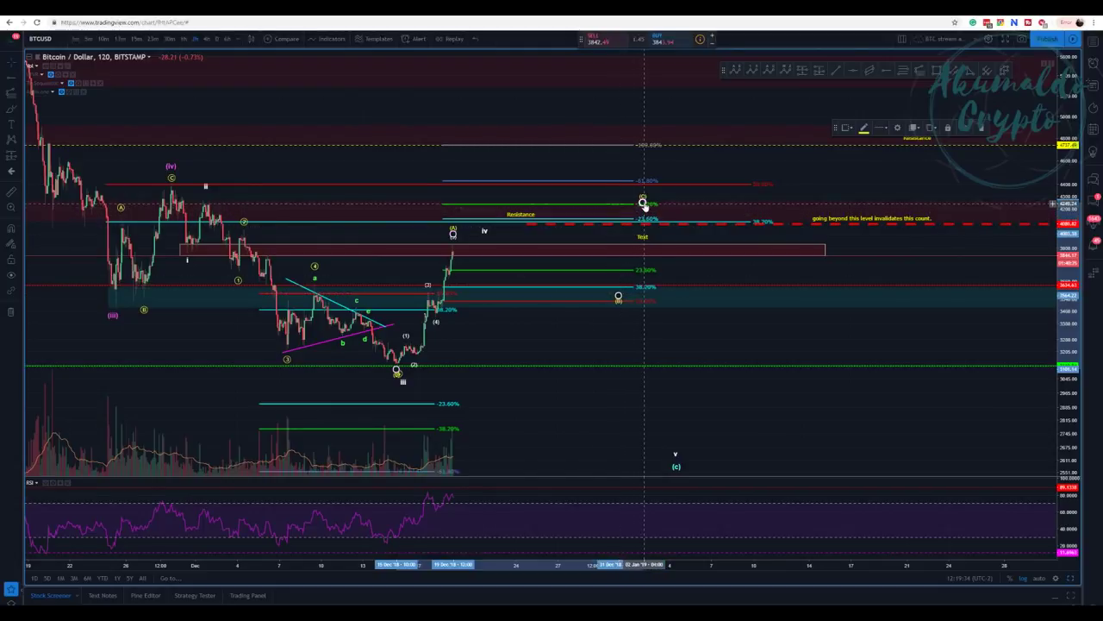
{"action": "left_click_drag", "start_coordinate": [644, 201], "coordinate": [734, 196]}
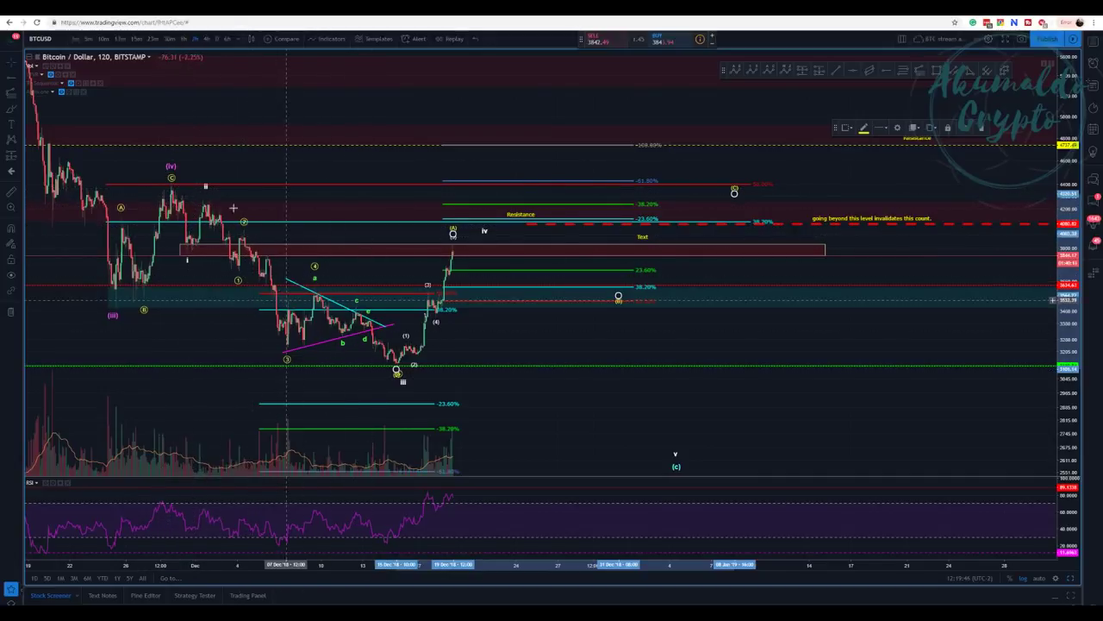
{"action": "left_click", "coordinate": [381, 369]}
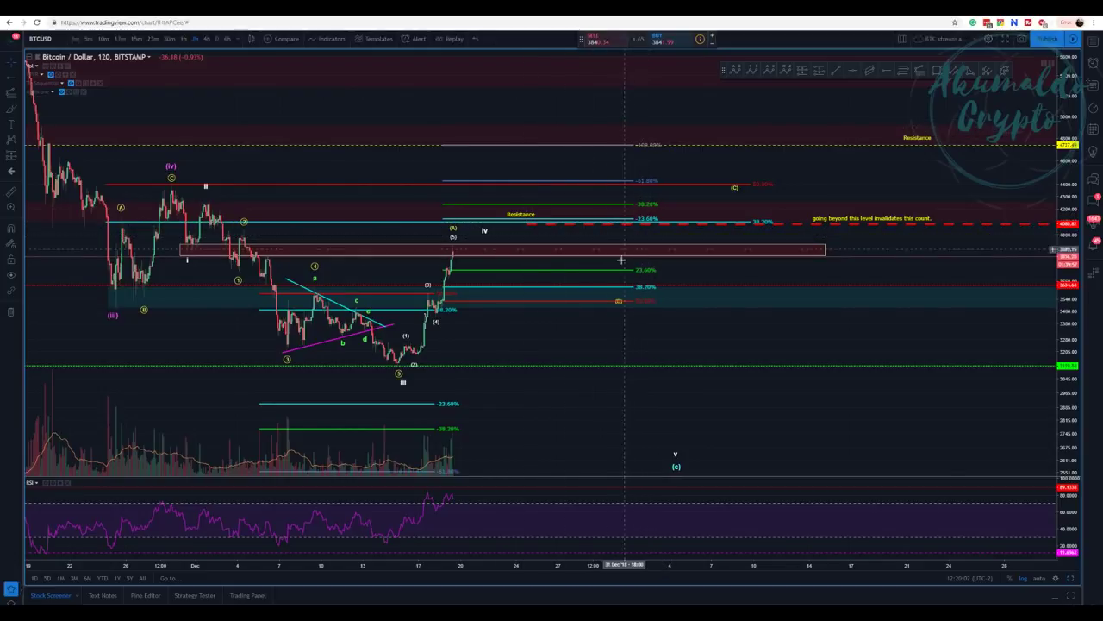
Step: Move the white wave v label down with its (c) to sit just above the purple (v) at the lower -23.60% line
{"action": "left_click_drag", "start_coordinate": [636, 300], "coordinate": [679, 303]}
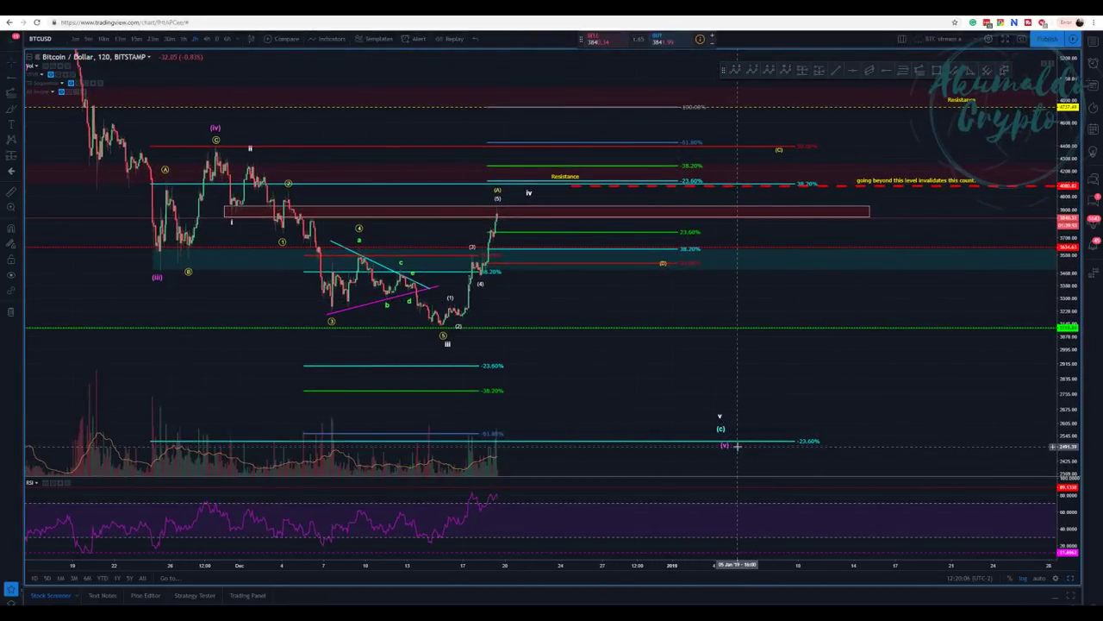
{"action": "left_click_drag", "start_coordinate": [719, 426], "coordinate": [727, 429]}
{"action": "left_click", "coordinate": [723, 426]}
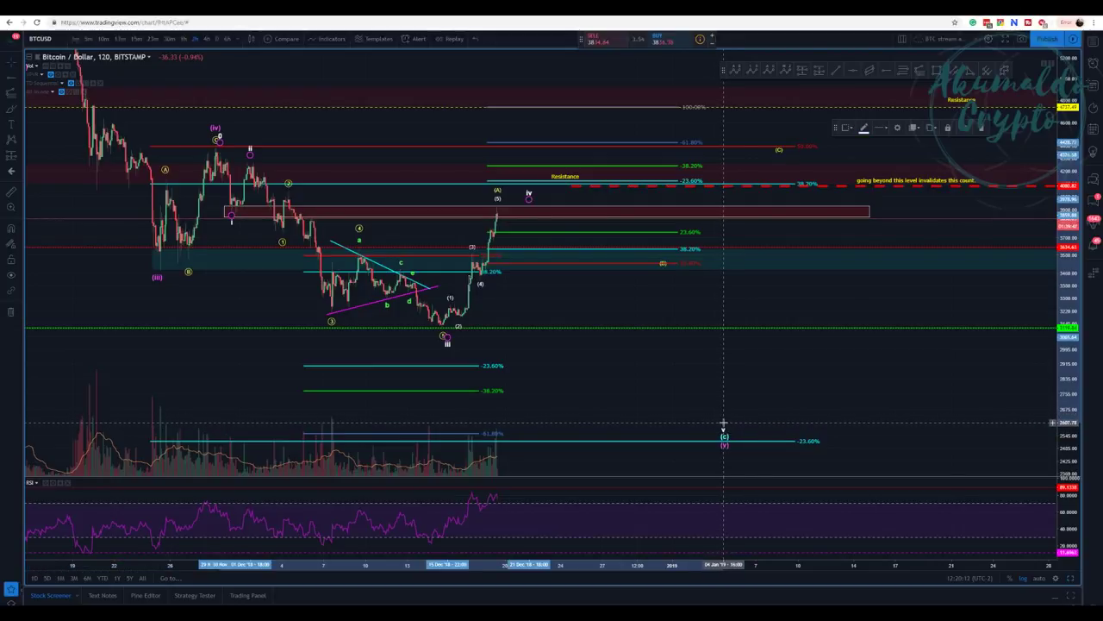
{"action": "left_click", "coordinate": [729, 401]}
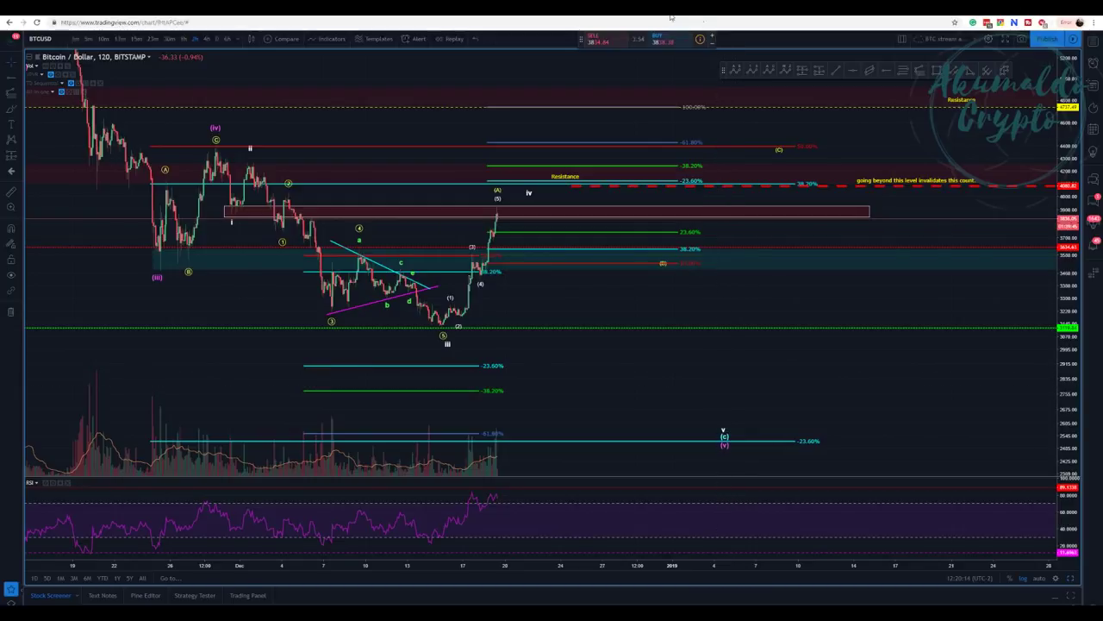
Step: Review the weekly Bitstamp and hourly Bitfinex Bitcoin charts, including the four-chart layout and the earlier price history on the hourly EOS chart
{"action": "key", "text": "ctrl+Tab"}
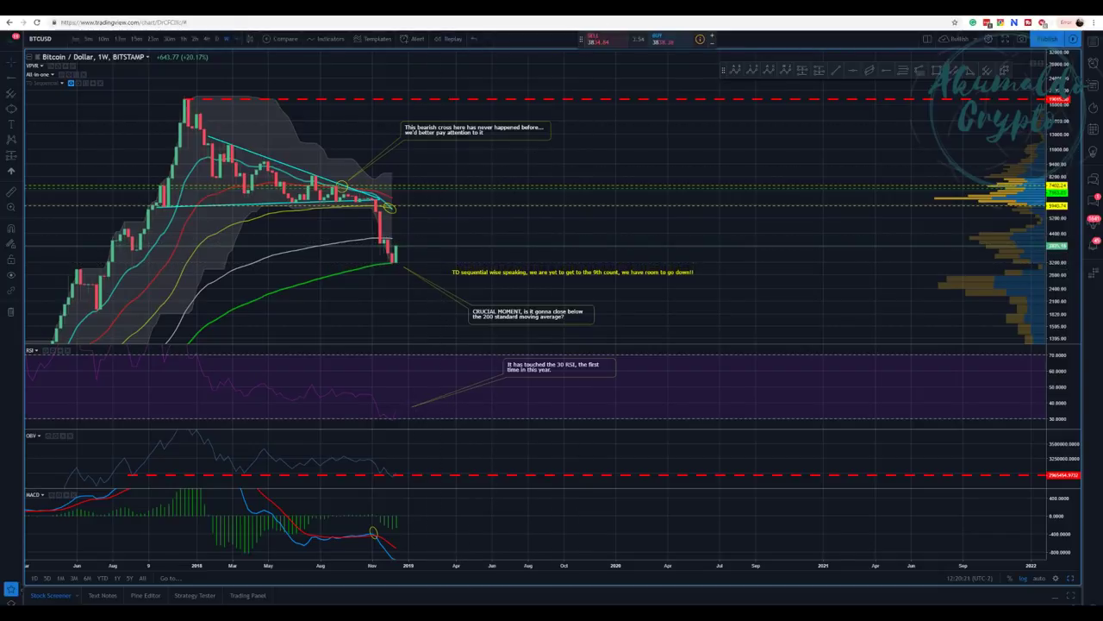
{"action": "key", "text": "ctrl+Tab"}
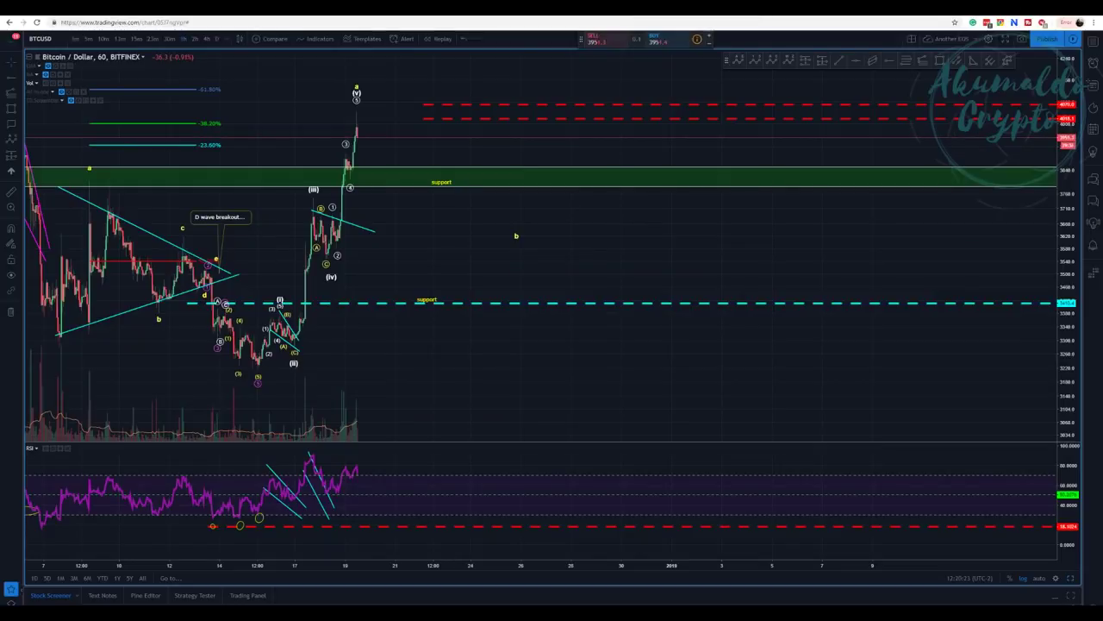
{"action": "key", "text": "ctrl+Tab"}
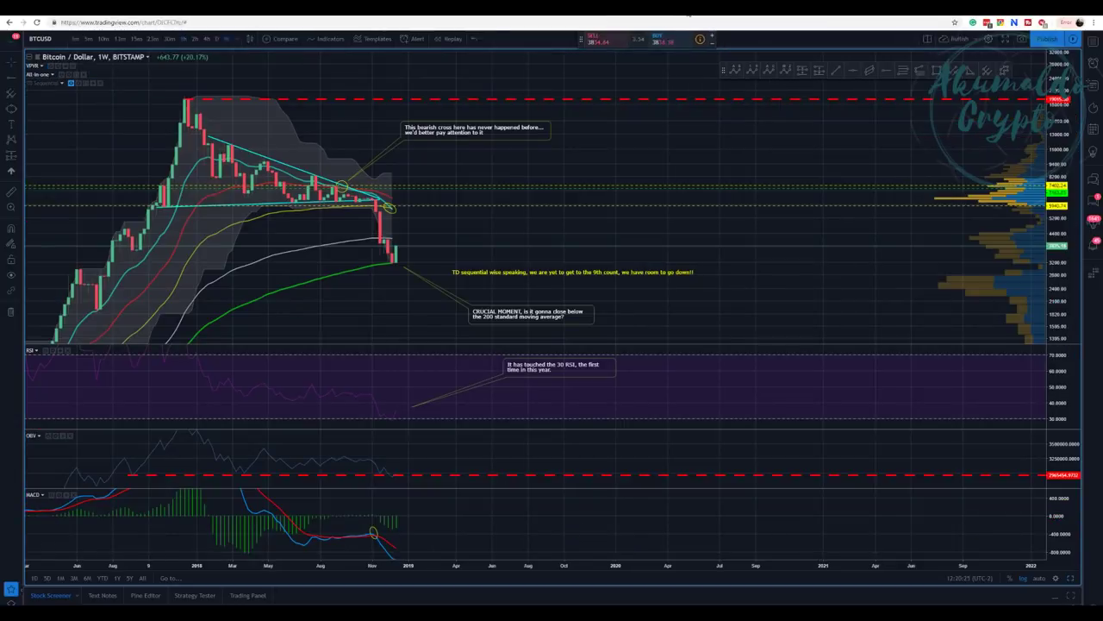
{"action": "key", "text": "ctrl+Tab"}
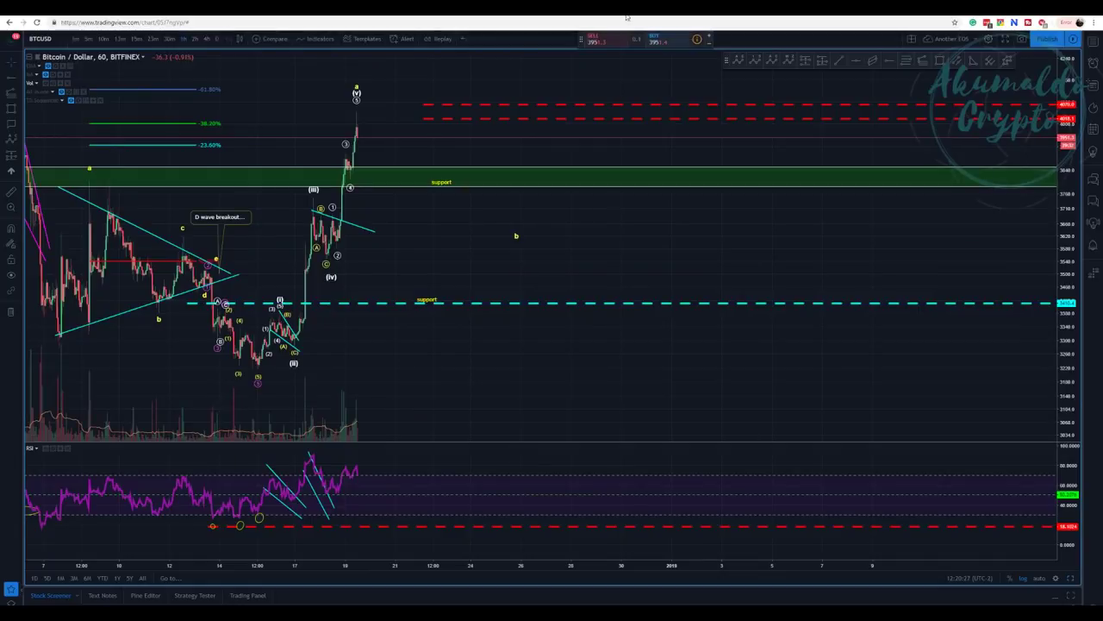
{"action": "key", "text": "ctrl+Tab"}
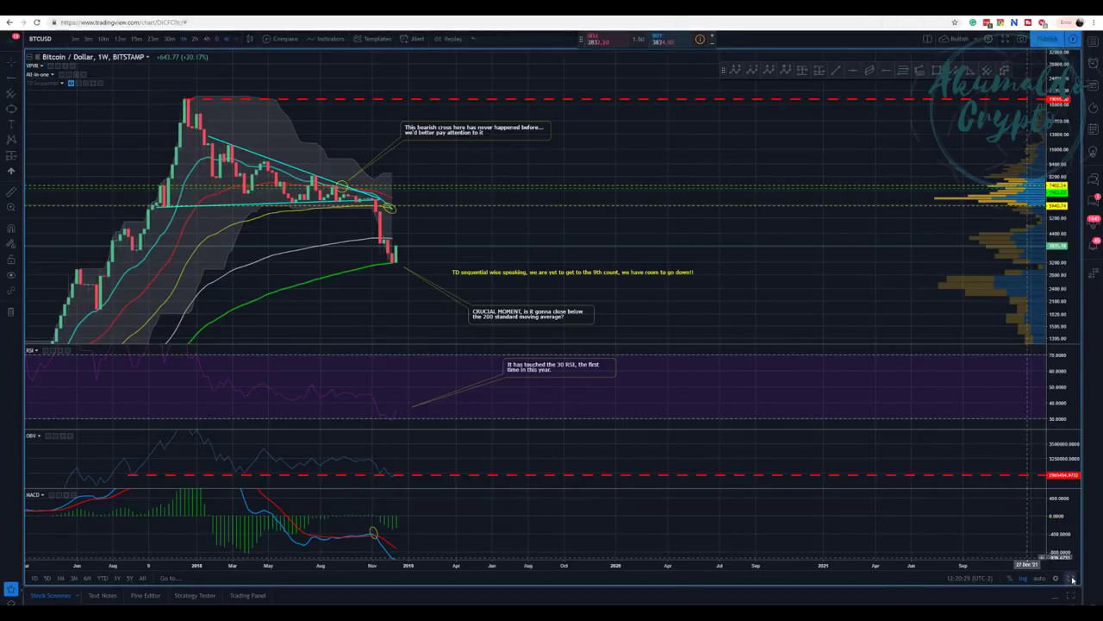
{"action": "key", "text": "ctrl+Tab"}
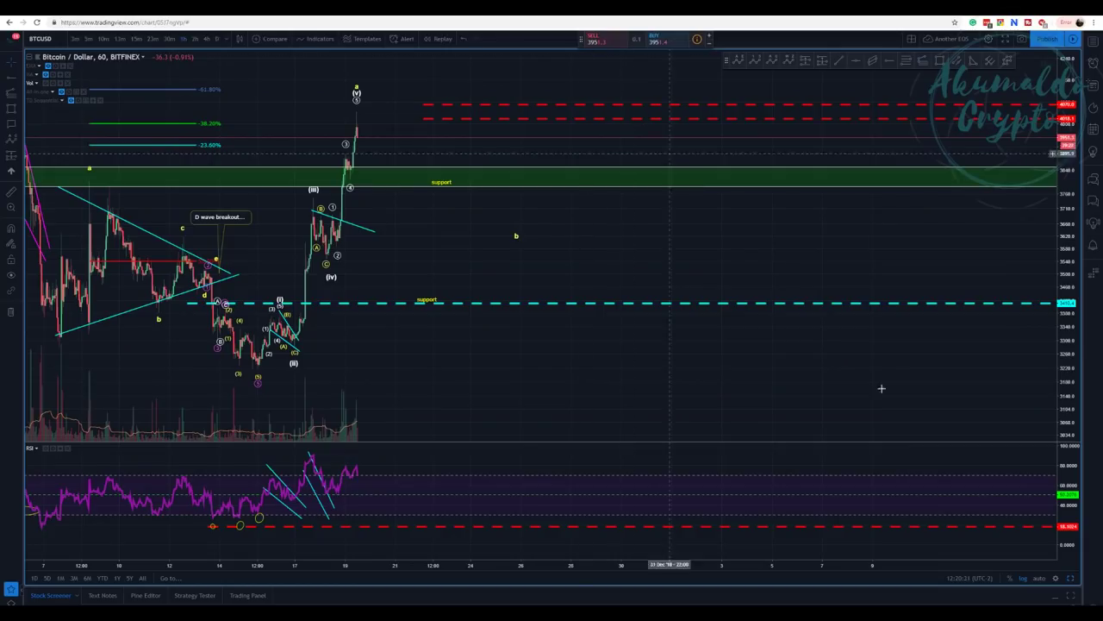
{"action": "left_click", "coordinate": [1073, 584]}
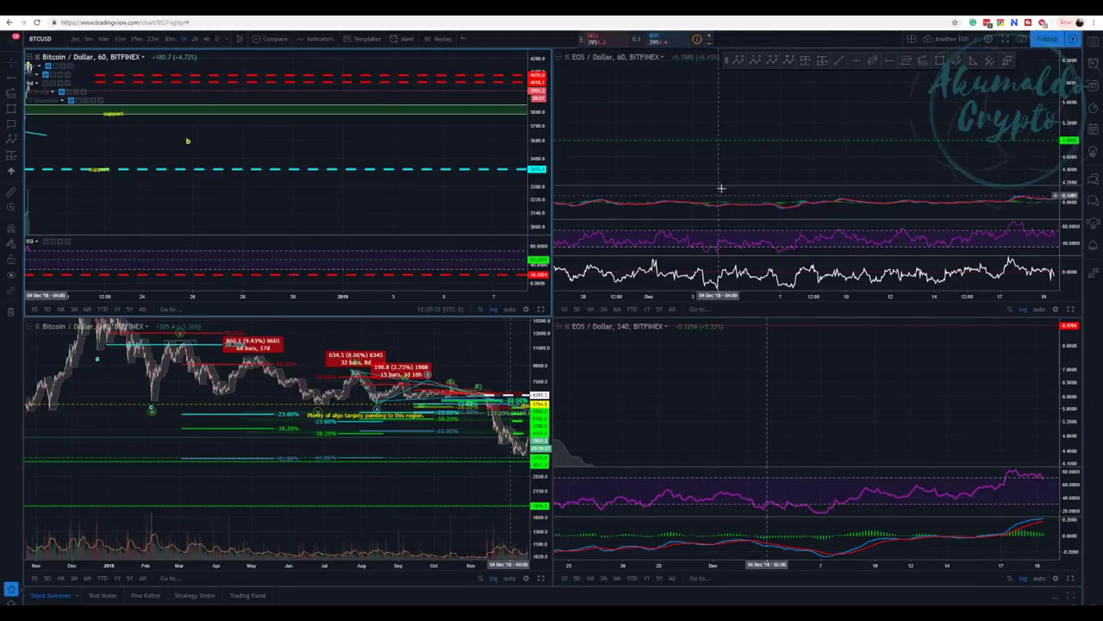
{"action": "scroll", "coordinate": [720, 228], "scroll_direction": "down", "scroll_amount": 5}
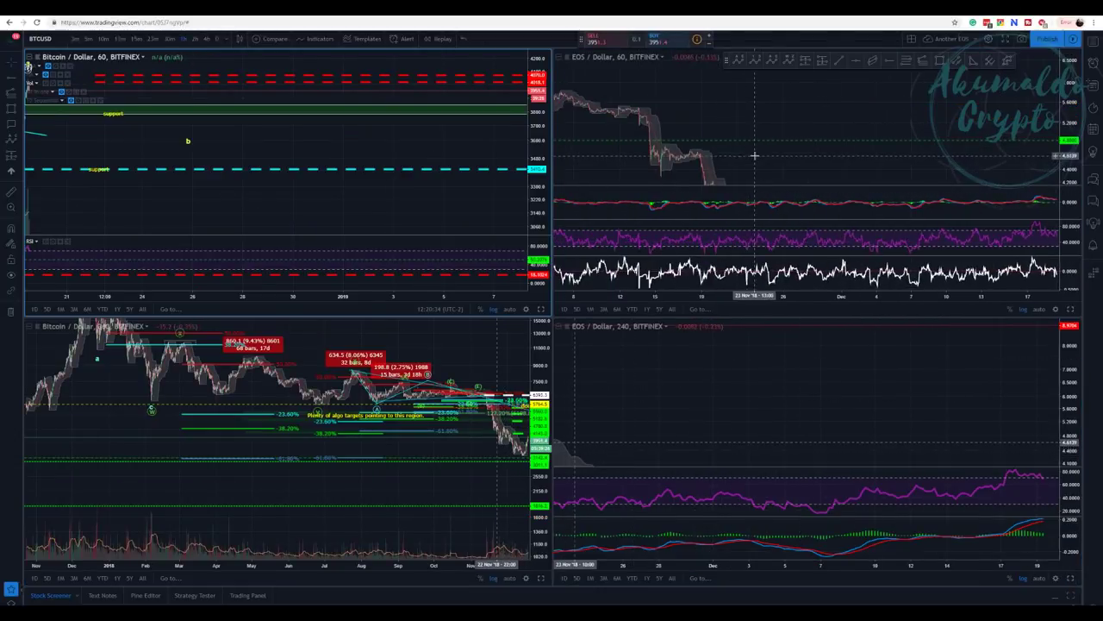
{"action": "left_click", "coordinate": [839, 129]}
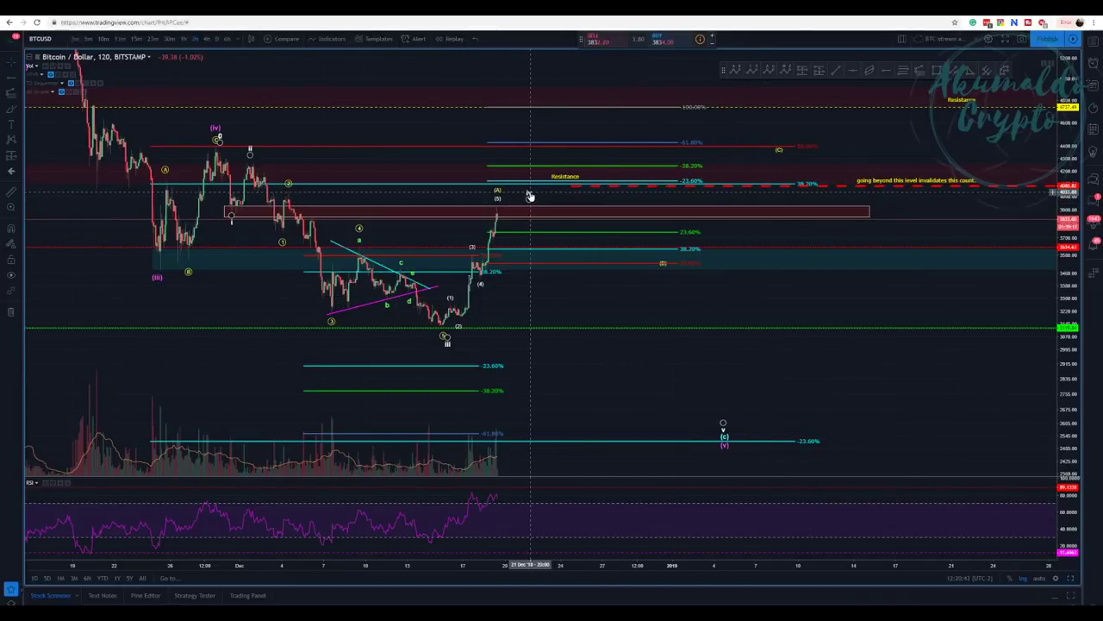
Step: Move the iv label to 27 Dec '18, the (C) label into the red box at 2 Jan '19, and the (B) label to about 3446 on 28 Dec '18
{"action": "mouse_move", "coordinate": [530, 195]}
{"action": "left_mouse_down"}
{"action": "mouse_move", "coordinate": [715, 185]}
{"action": "mouse_move", "coordinate": [589, 201]}
{"action": "mouse_move", "coordinate": [607, 197]}
{"action": "left_mouse_up"}
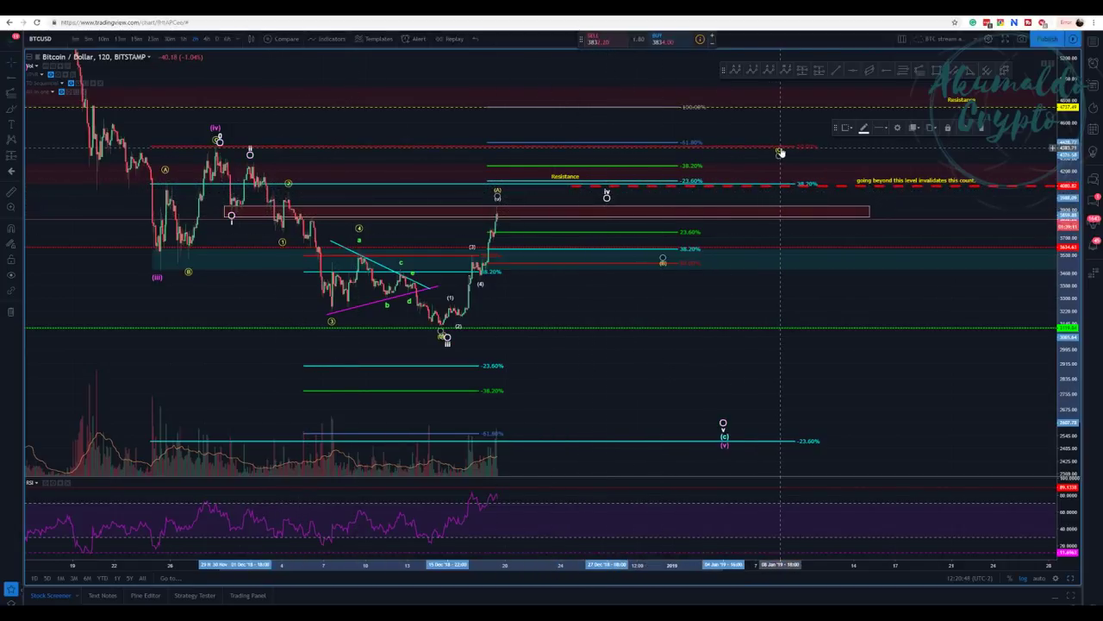
{"action": "mouse_move", "coordinate": [781, 152]}
{"action": "left_mouse_down"}
{"action": "mouse_move", "coordinate": [780, 174]}
{"action": "mouse_move", "coordinate": [692, 213]}
{"action": "left_mouse_up"}
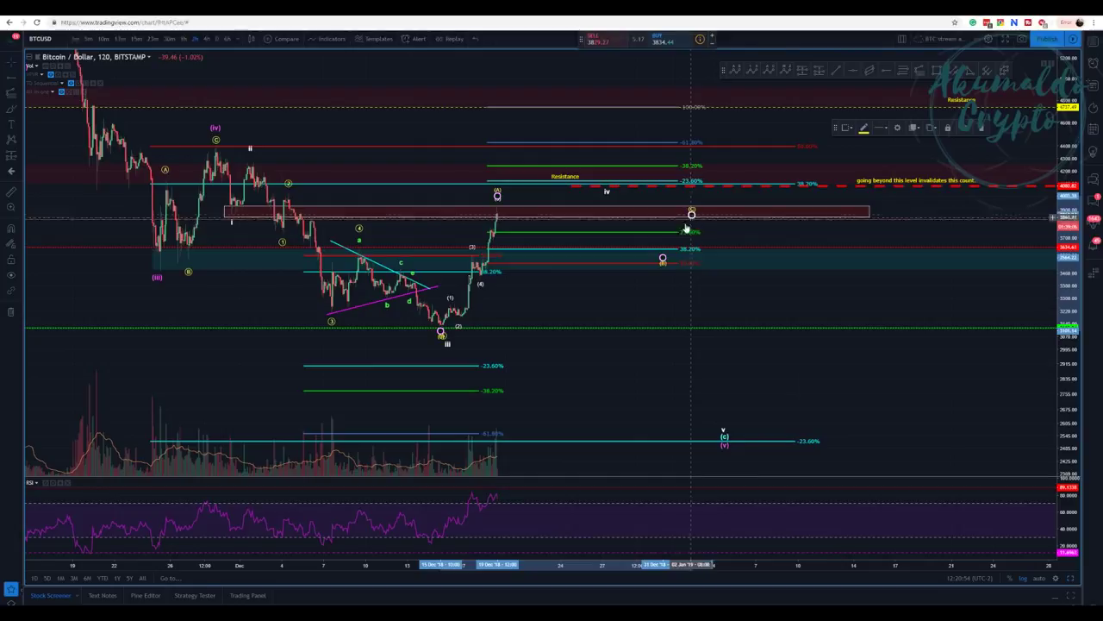
{"action": "mouse_move", "coordinate": [662, 259]}
{"action": "left_mouse_down"}
{"action": "mouse_move", "coordinate": [647, 278]}
{"action": "mouse_move", "coordinate": [626, 276]}
{"action": "left_mouse_up"}
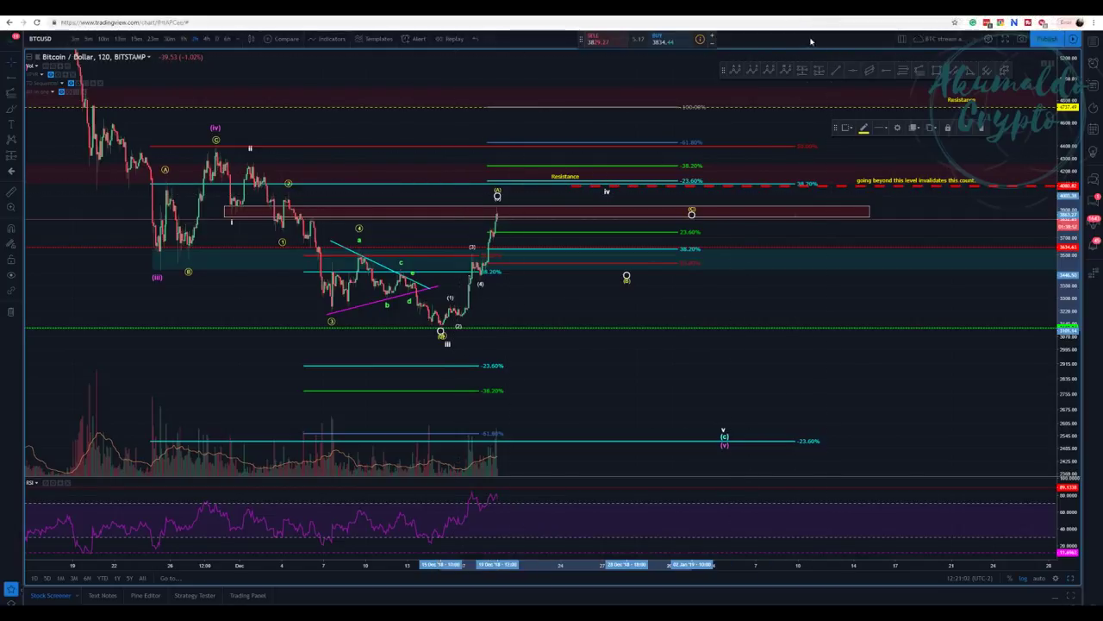
Step: On the daily chart, place the (iii) label at the December low and shift the circled B, circled C and (iv) labels to earlier January 2019 dates
{"action": "left_click", "coordinate": [754, 15]}
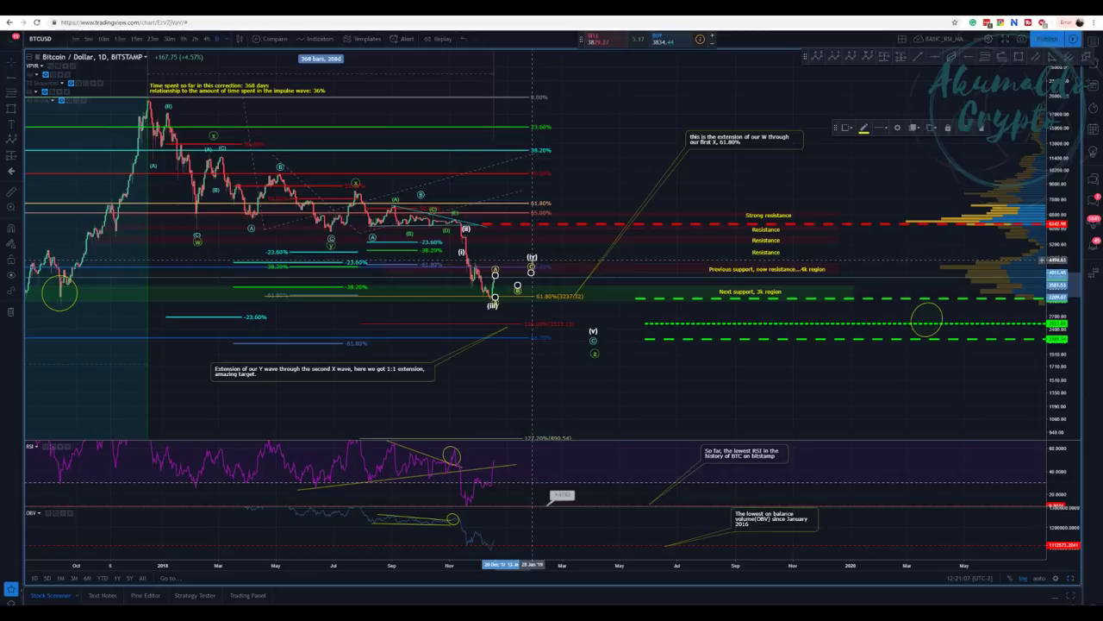
{"action": "left_click", "coordinate": [532, 259]}
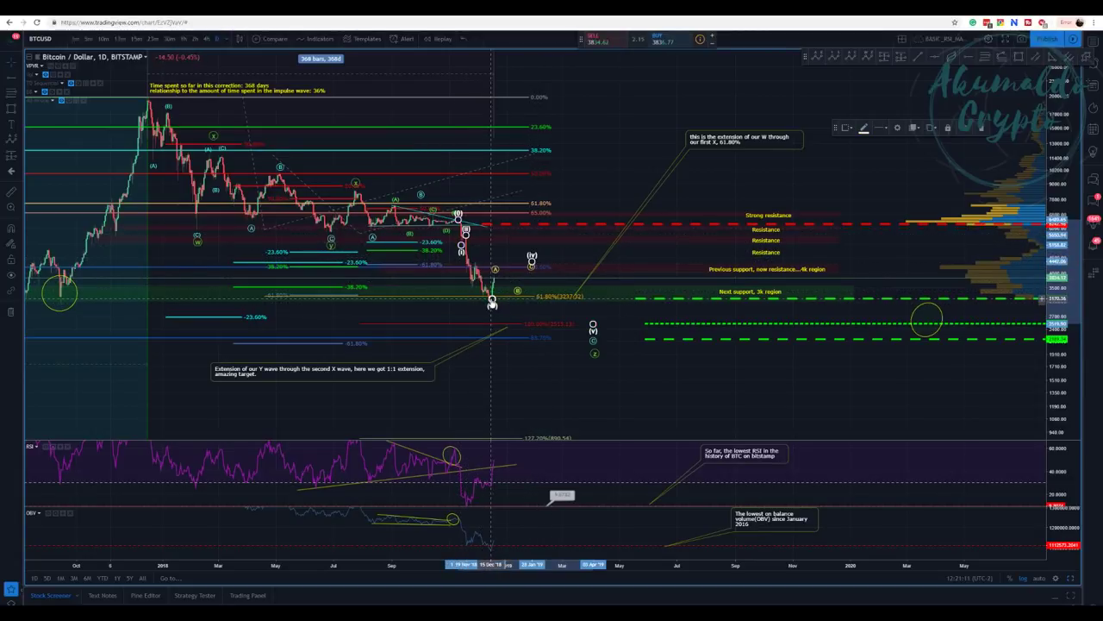
{"action": "left_click_drag", "start_coordinate": [493, 302], "coordinate": [498, 304]}
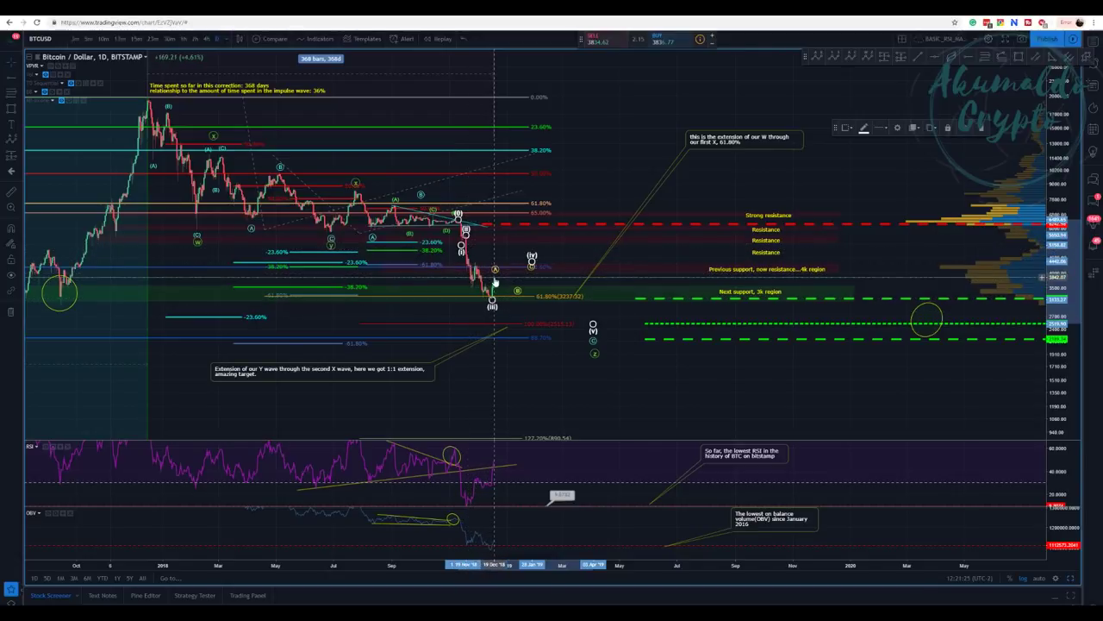
{"action": "left_click_drag", "start_coordinate": [492, 302], "coordinate": [492, 301]}
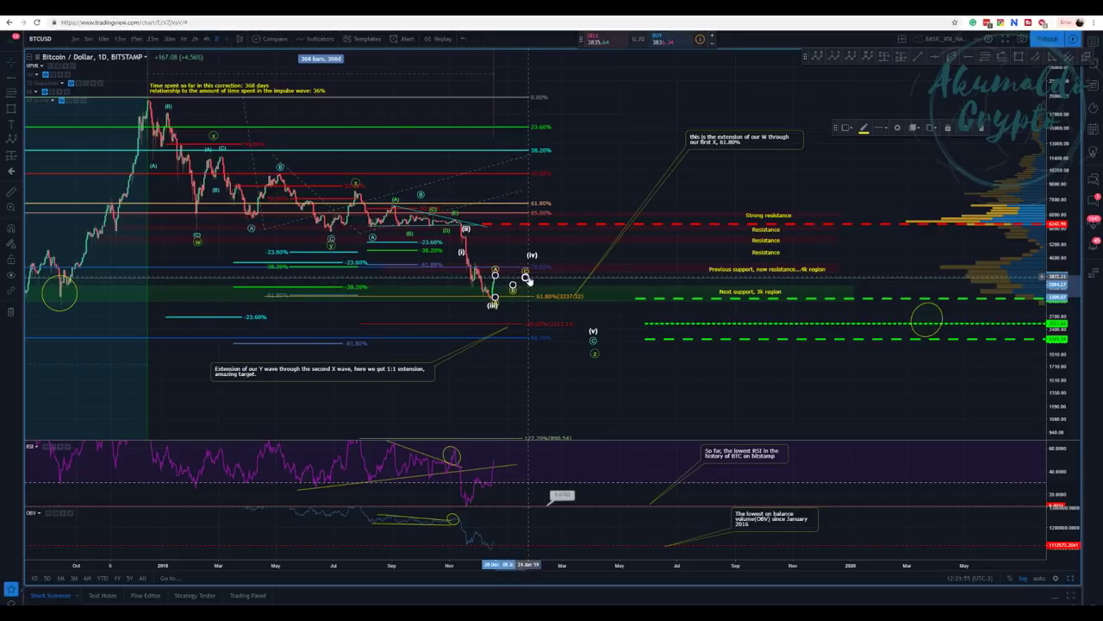
{"action": "left_click_drag", "start_coordinate": [526, 278], "coordinate": [519, 259]}
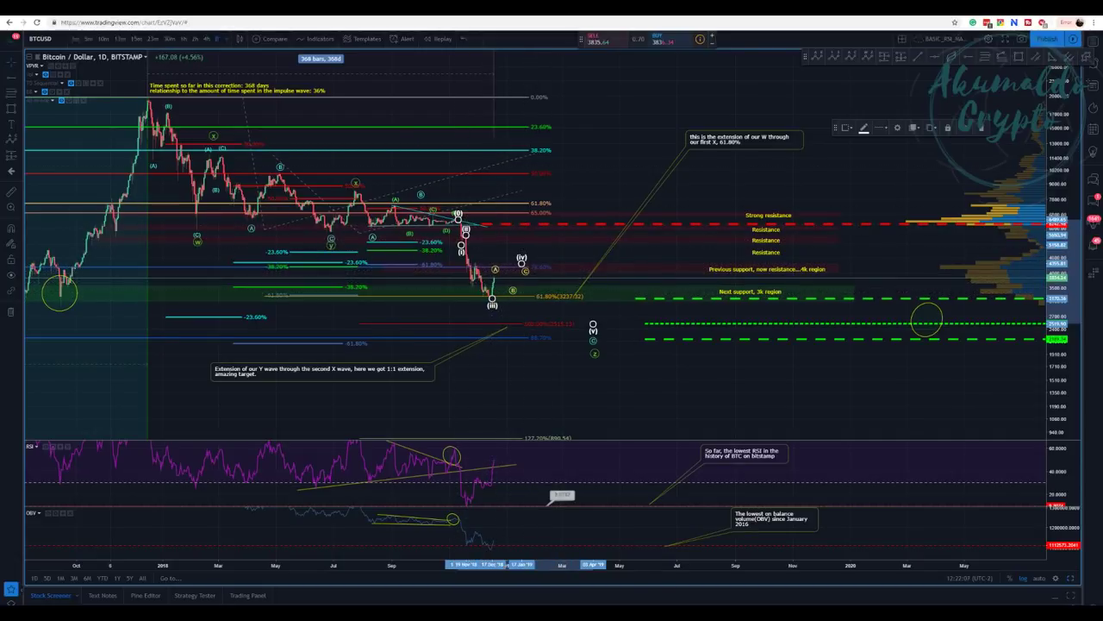
Step: On the two-hour chart, replace the latest retracement with one from the green line up to about 3917 on 28 Dec '18, and put (B) near its 50% line
{"action": "key", "text": "ctrl+Tab"}
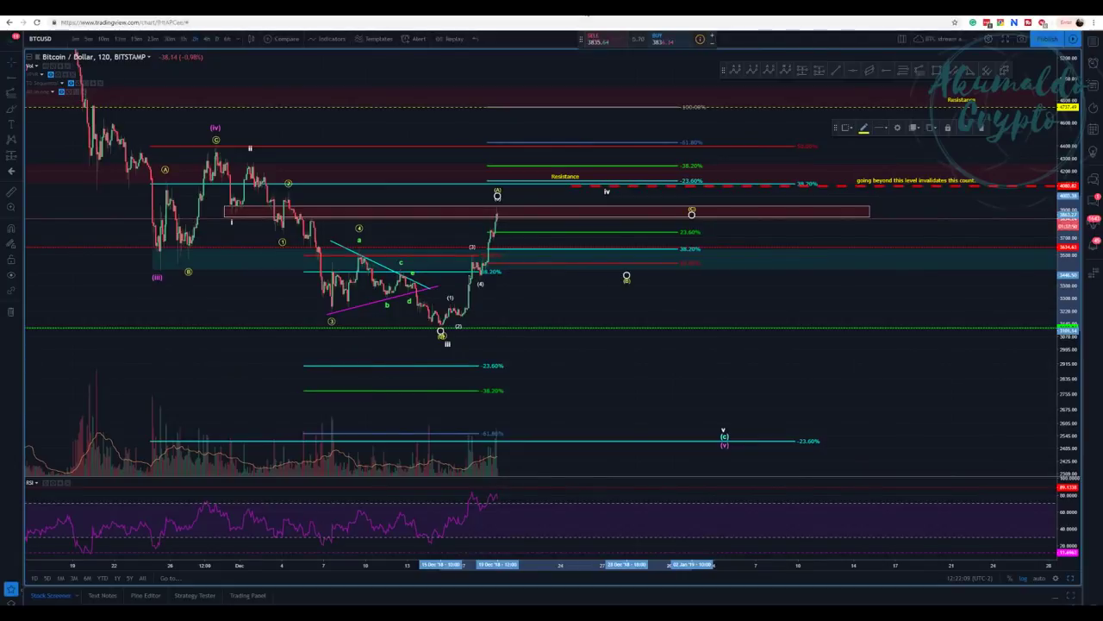
{"action": "right_click", "coordinate": [666, 267]}
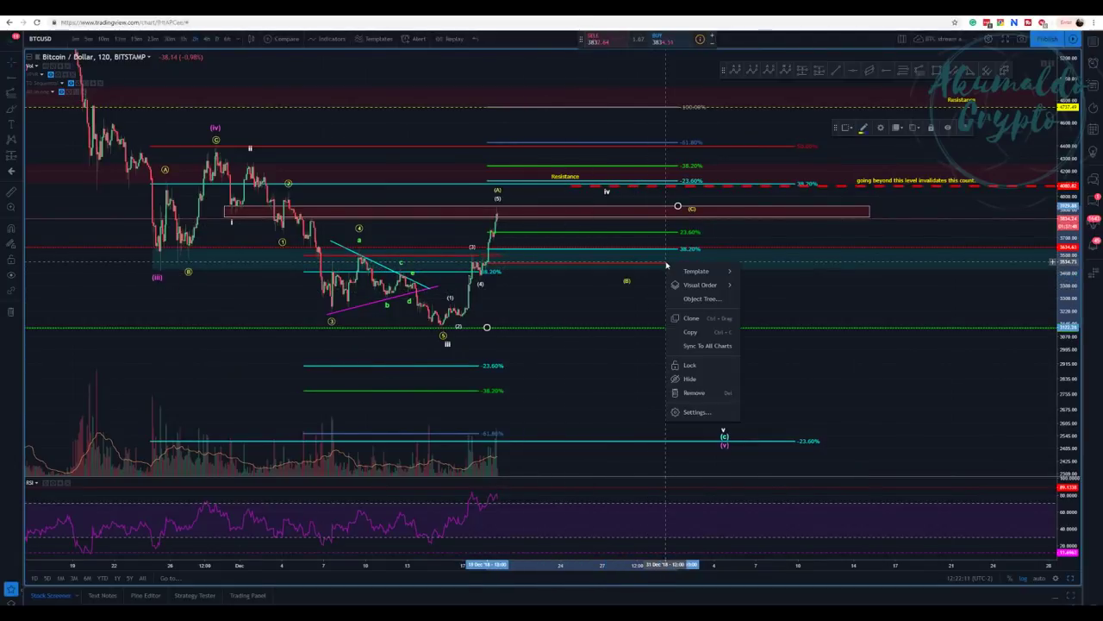
{"action": "left_click", "coordinate": [689, 396]}
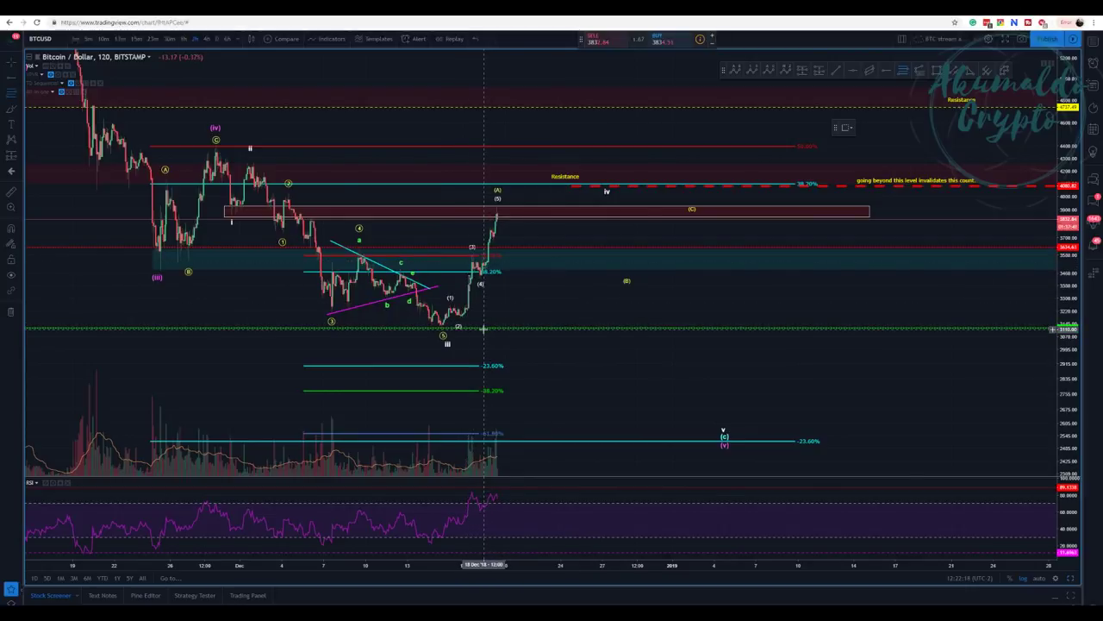
{"action": "left_click", "coordinate": [486, 328]}
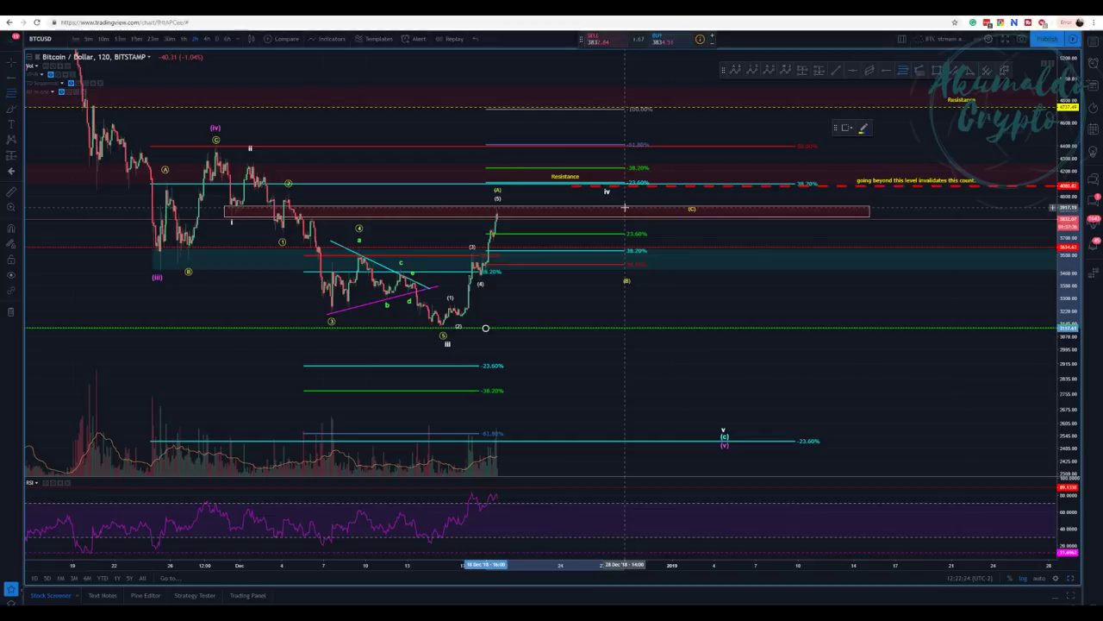
{"action": "left_click", "coordinate": [624, 208]}
{"action": "left_click_drag", "start_coordinate": [628, 282], "coordinate": [634, 265]}
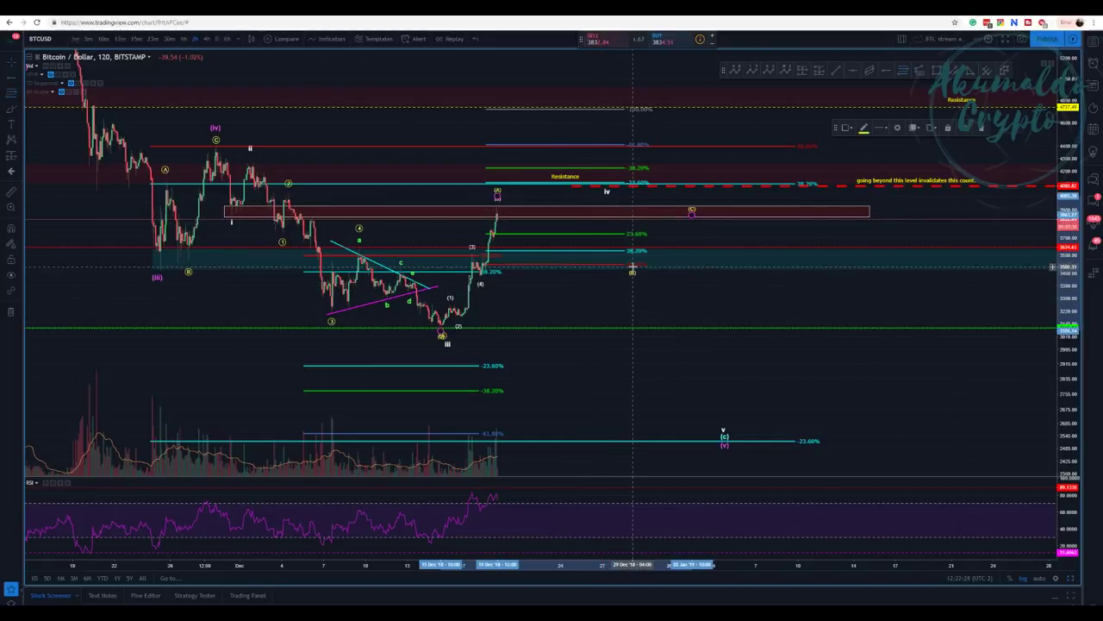
{"action": "left_click", "coordinate": [598, 291]}
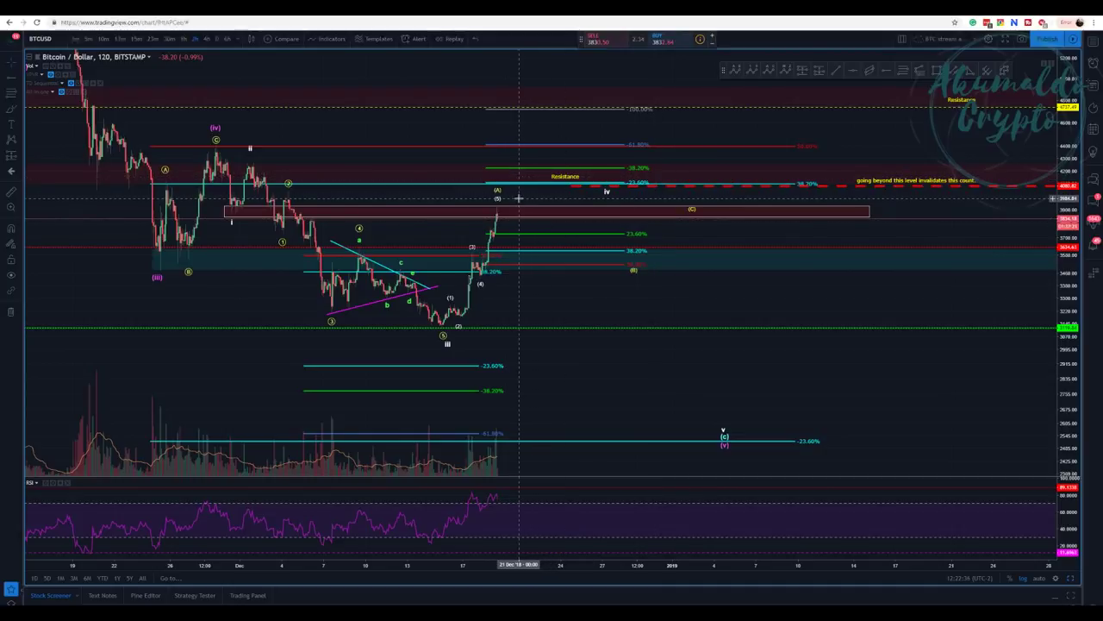
Step: Enable the 0.618 and 0.65 levels on the new retracement and move the (B) label just above the 61.80% line, around 30 Dec '18
{"action": "right_click", "coordinate": [585, 269]}
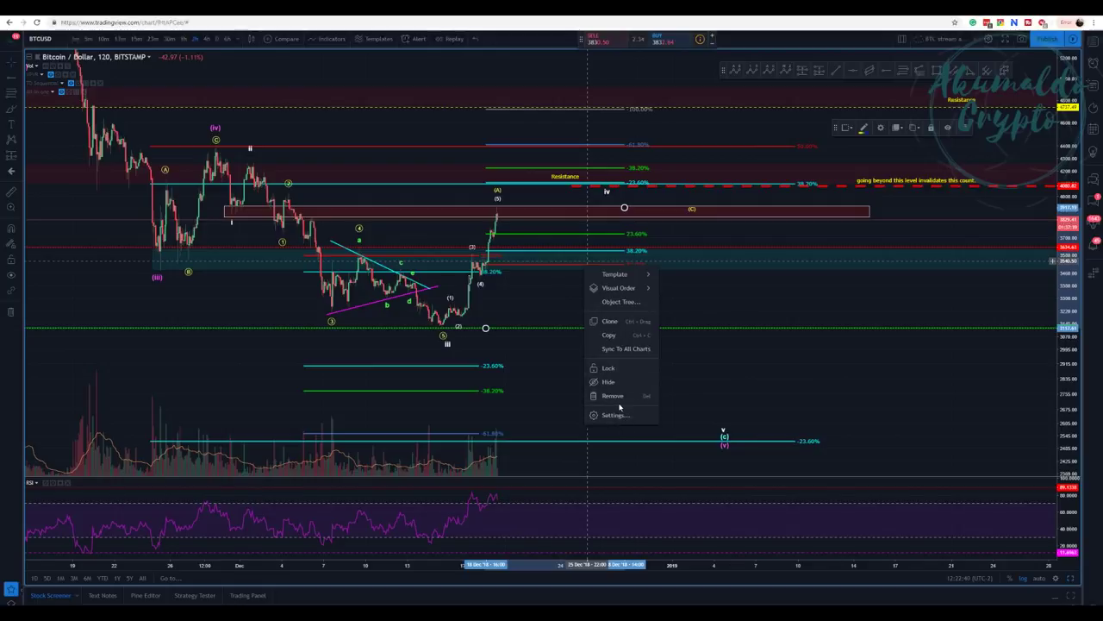
{"action": "mouse_move", "coordinate": [619, 288]}
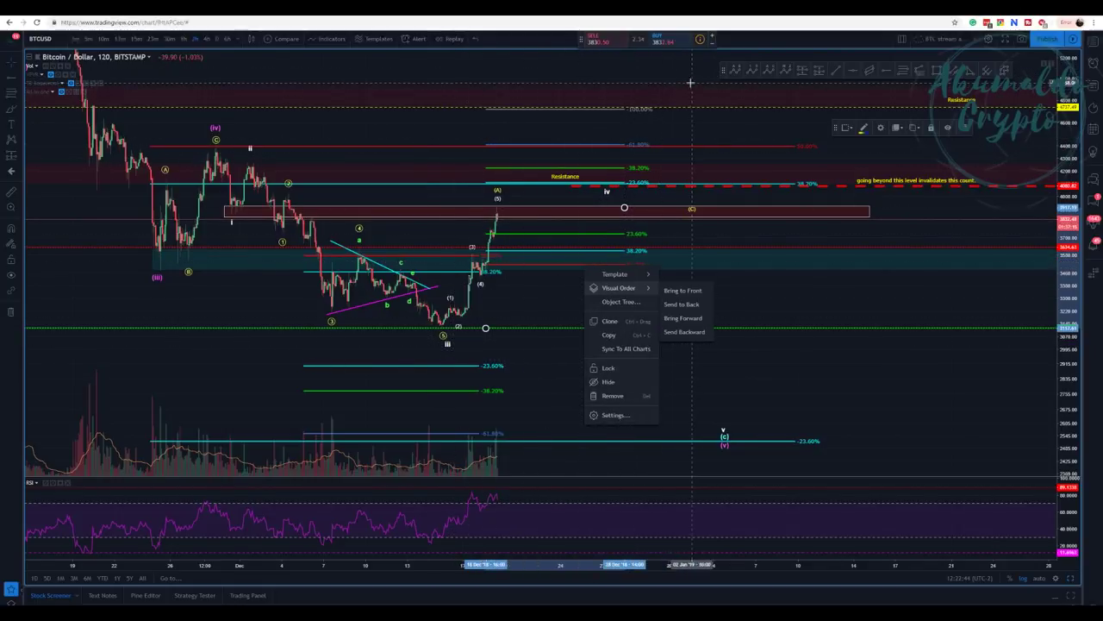
{"action": "left_click", "coordinate": [621, 416]}
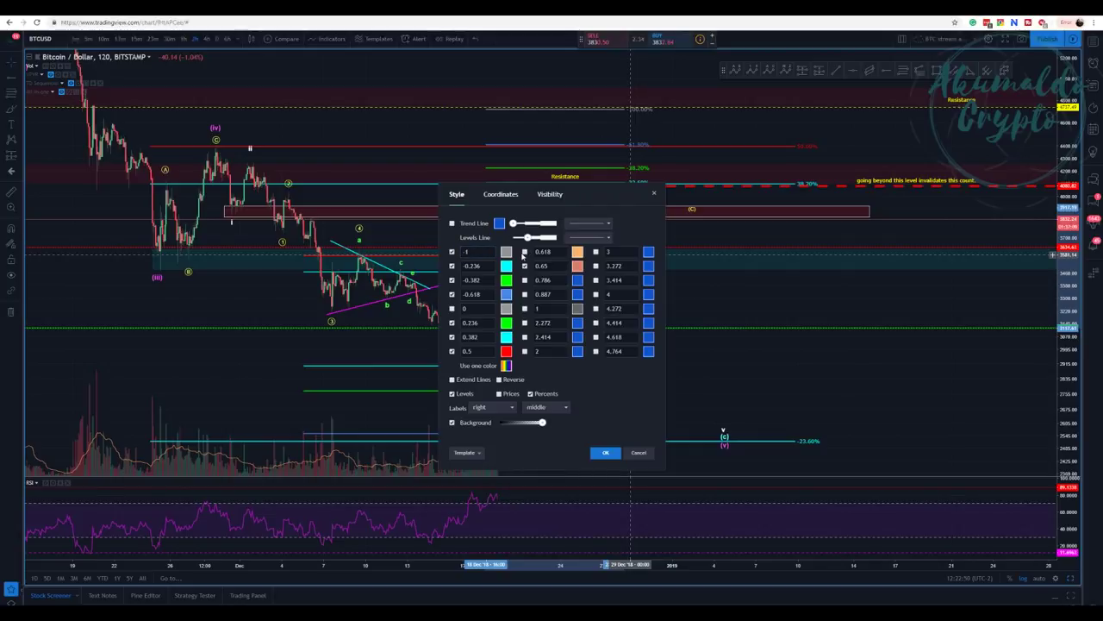
{"action": "left_click", "coordinate": [526, 252]}
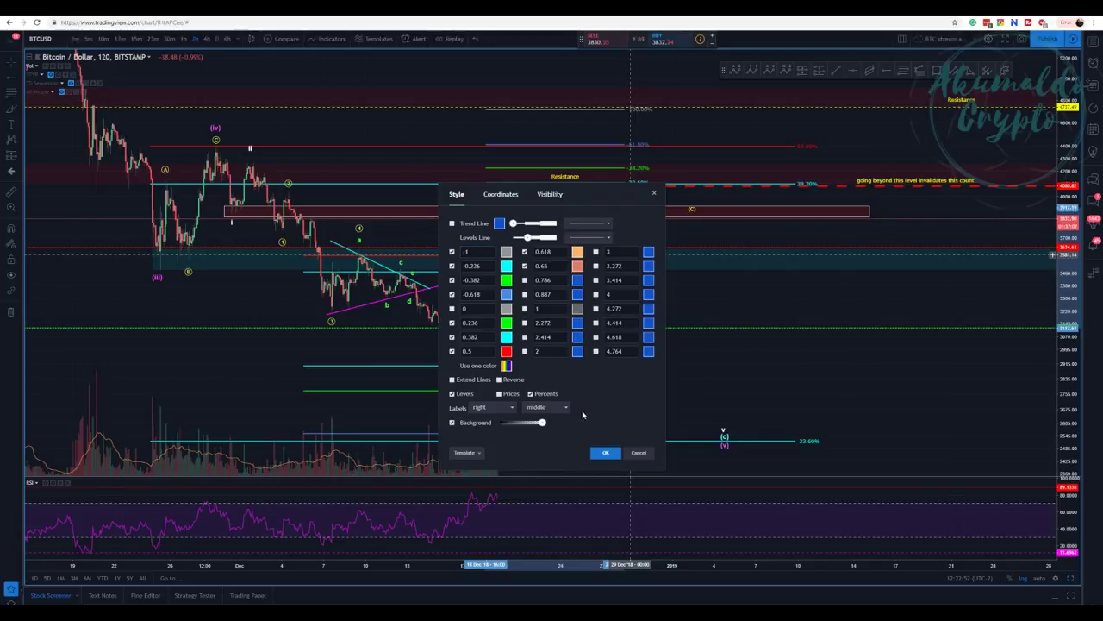
{"action": "left_click", "coordinate": [605, 452]}
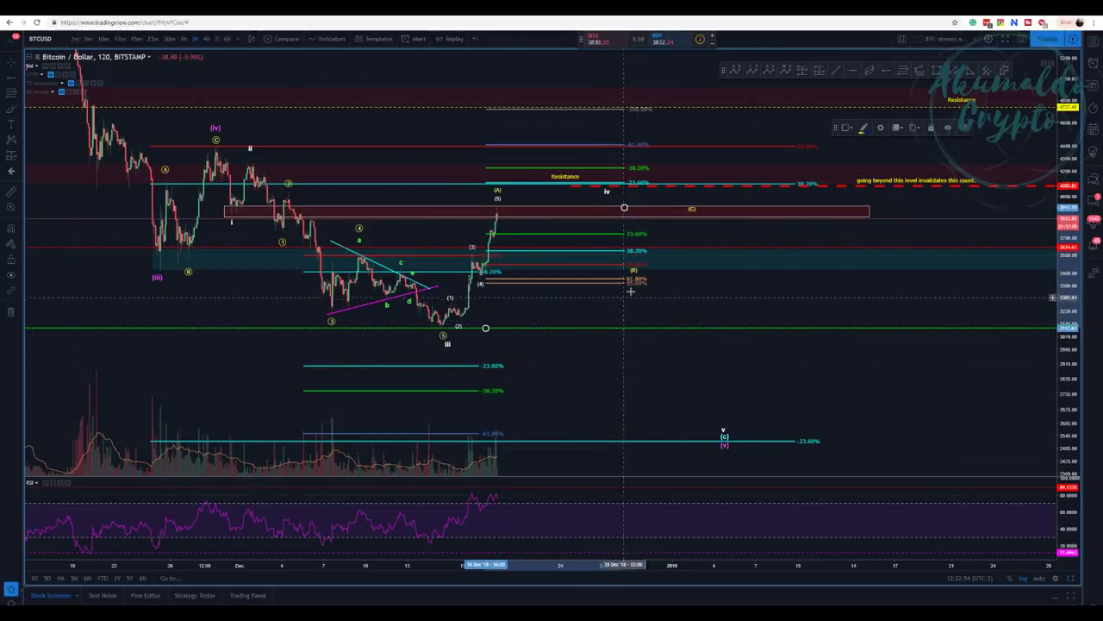
{"action": "left_click_drag", "start_coordinate": [632, 272], "coordinate": [666, 272]}
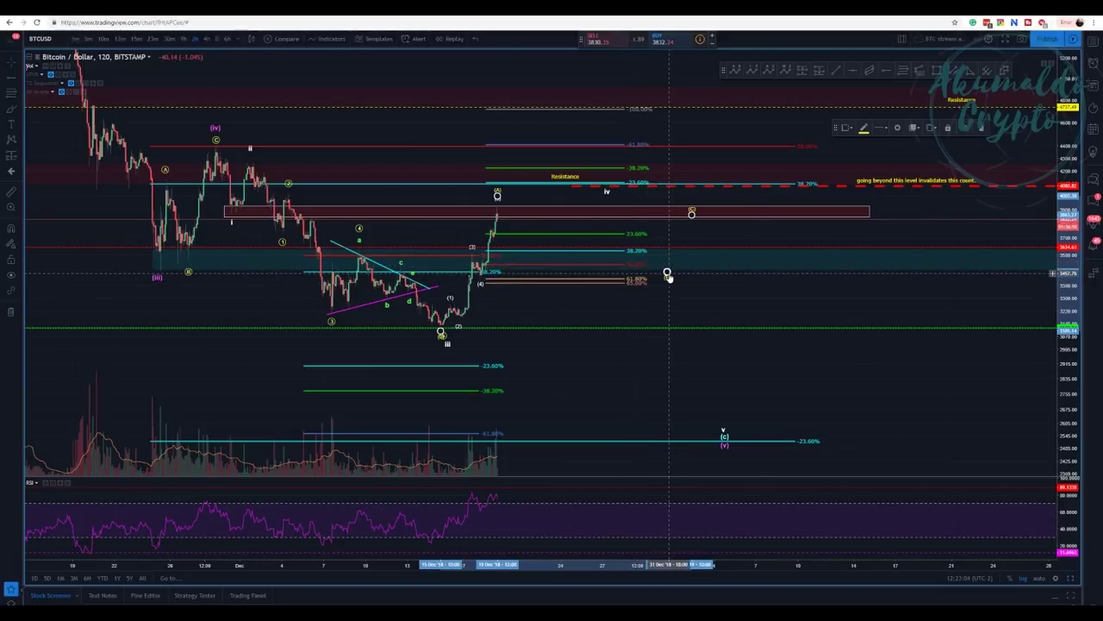
{"action": "mouse_move", "coordinate": [666, 273]}
{"action": "left_mouse_down"}
{"action": "mouse_move", "coordinate": [638, 276]}
{"action": "mouse_move", "coordinate": [652, 270]}
{"action": "left_mouse_up"}
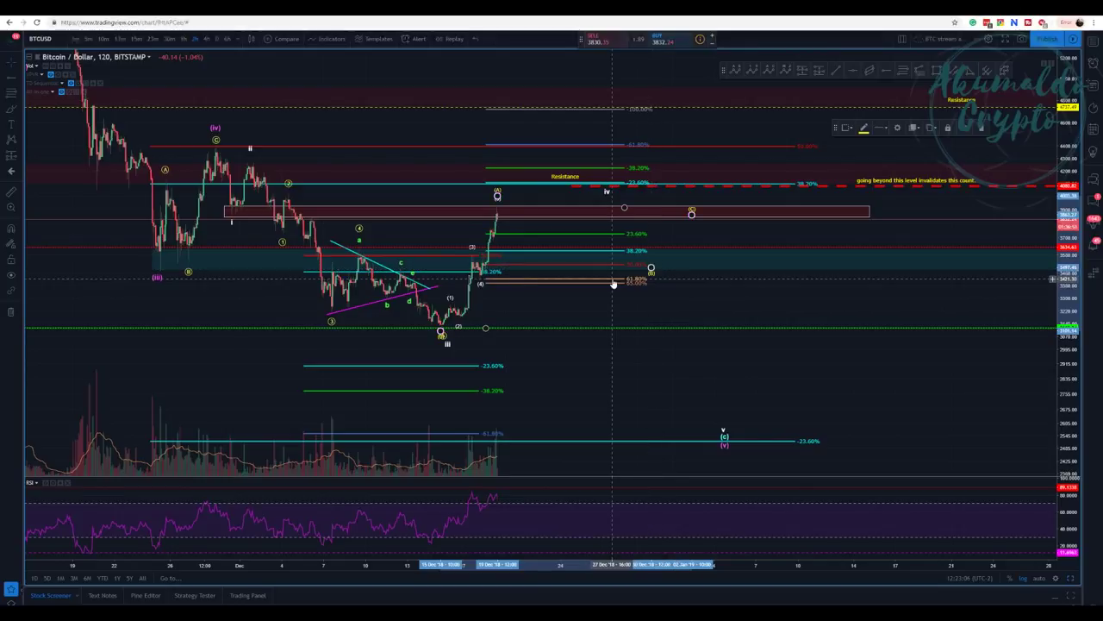
Step: Lower the red horizontal line to the new 65.00% retracement level at about 3400 and recolor it green
{"action": "left_click", "coordinate": [677, 278]}
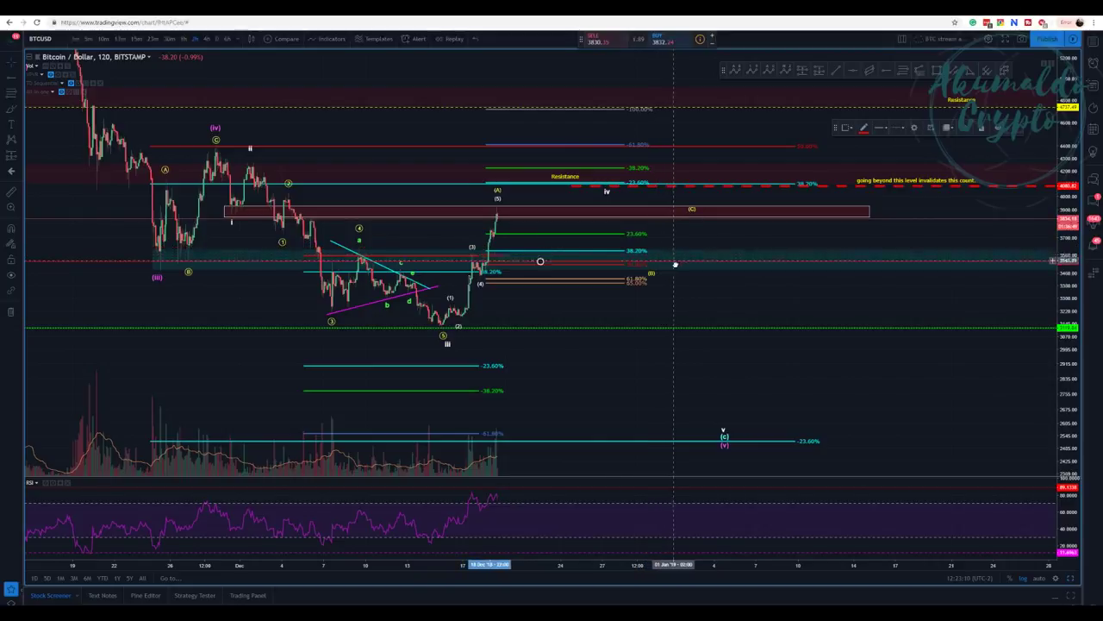
{"action": "left_click_drag", "start_coordinate": [678, 278], "coordinate": [679, 283]}
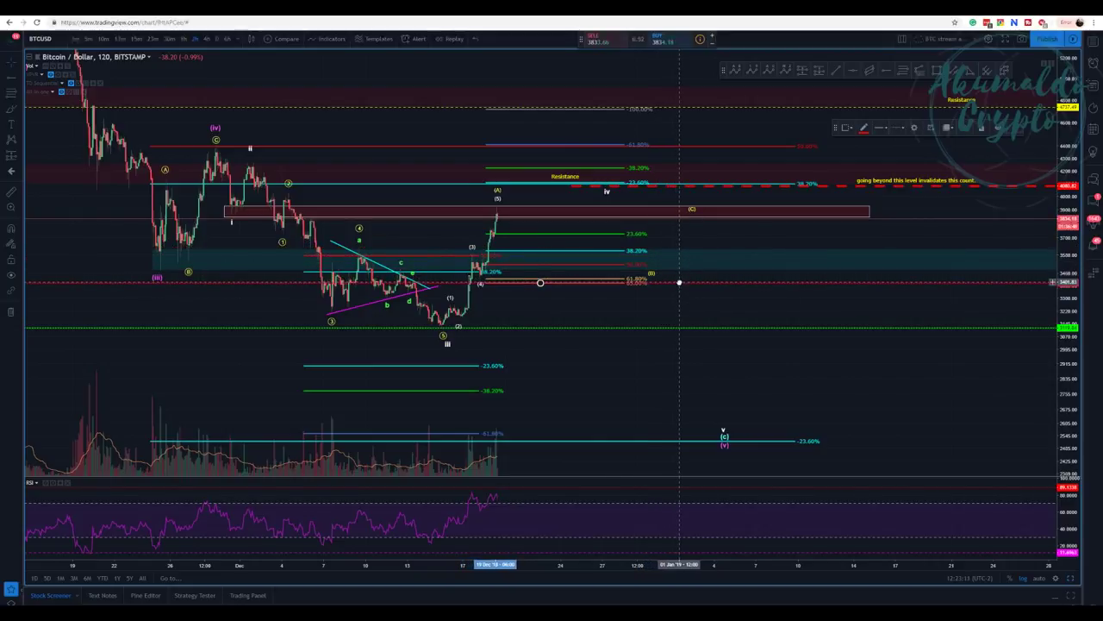
{"action": "left_click", "coordinate": [864, 128]}
{"action": "left_click", "coordinate": [892, 153]}
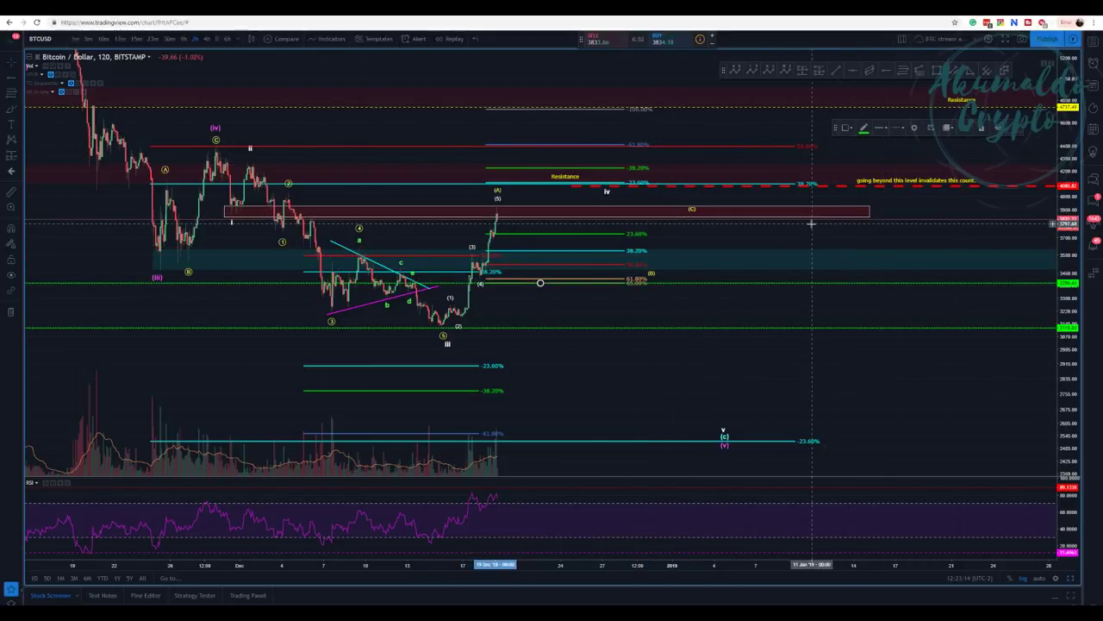
Step: Move the white iv label to 31 Dec '18, just above the red dashed ray
{"action": "left_click", "coordinate": [496, 191]}
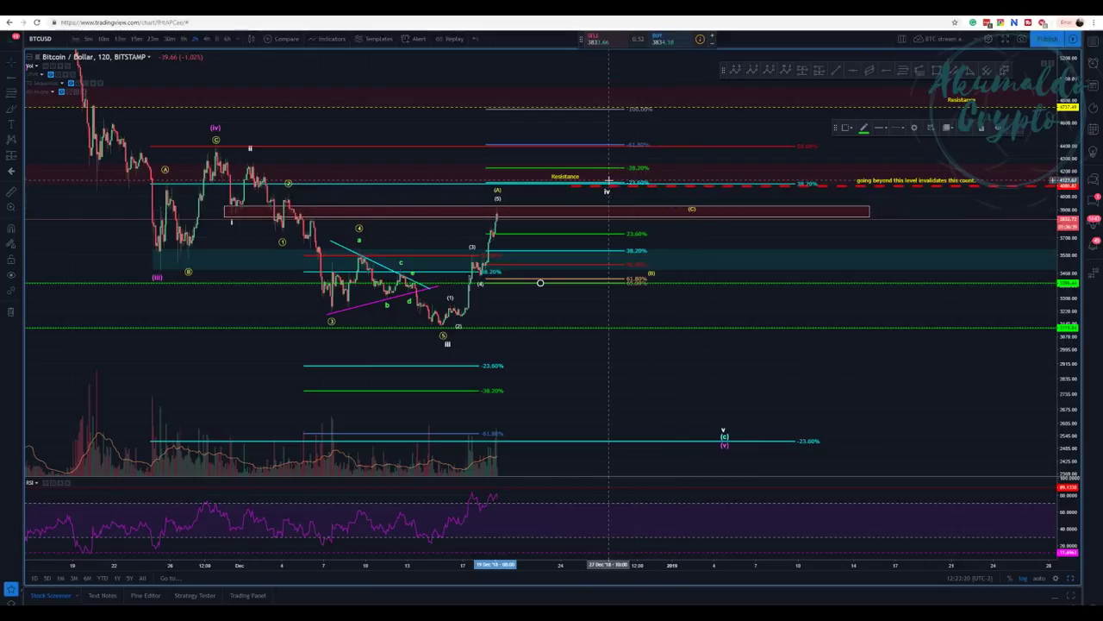
{"action": "left_click", "coordinate": [643, 180]}
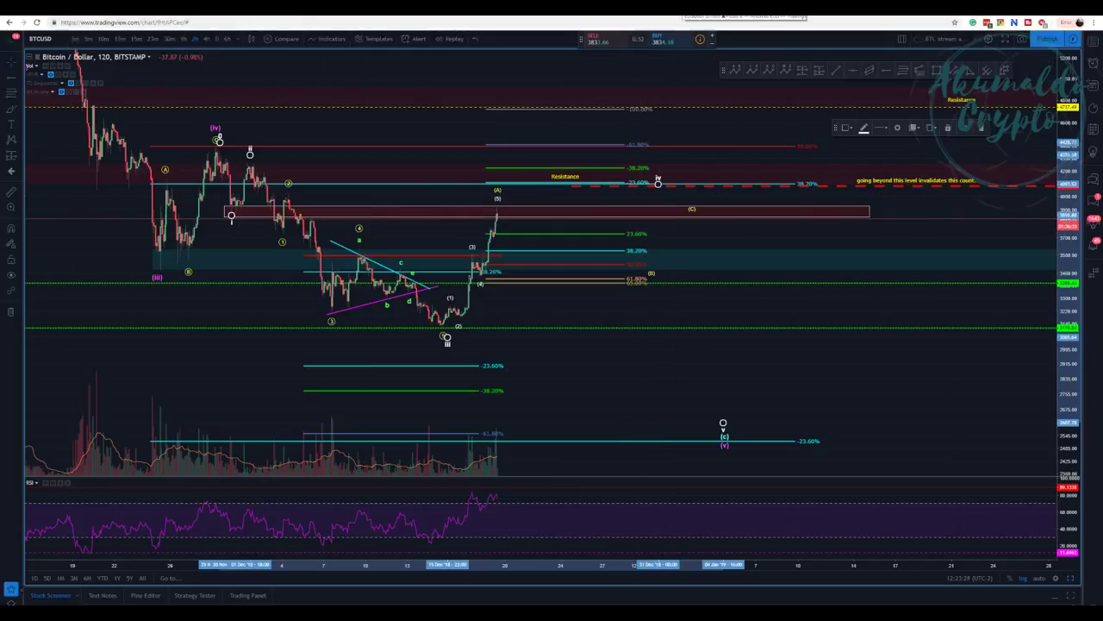
Step: Leave the two-hour Bitstamp chart and show the 12-hour Bitfinex Bitcoin chart from the multi-chart layout at full size
{"action": "left_click", "coordinate": [642, 7]}
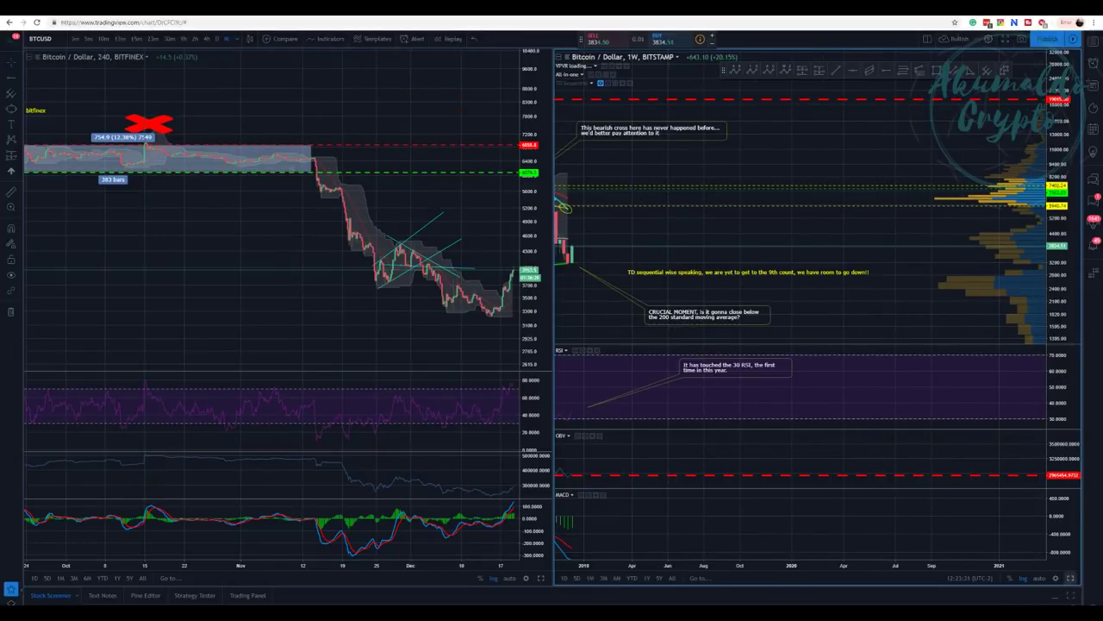
{"action": "left_click", "coordinate": [1072, 582]}
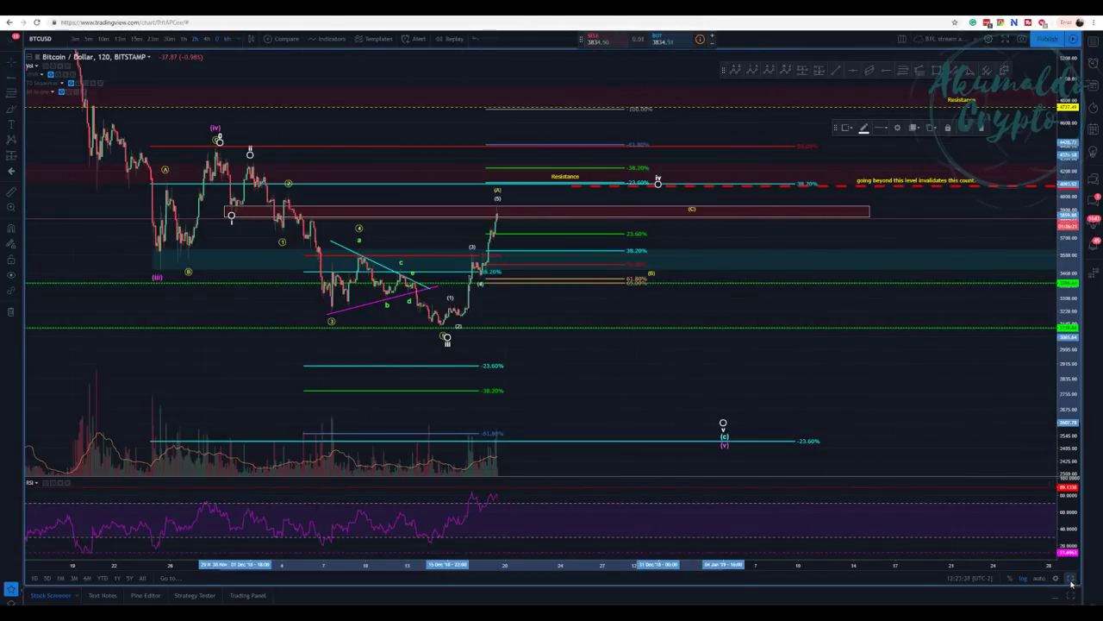
{"action": "left_click", "coordinate": [1071, 581]}
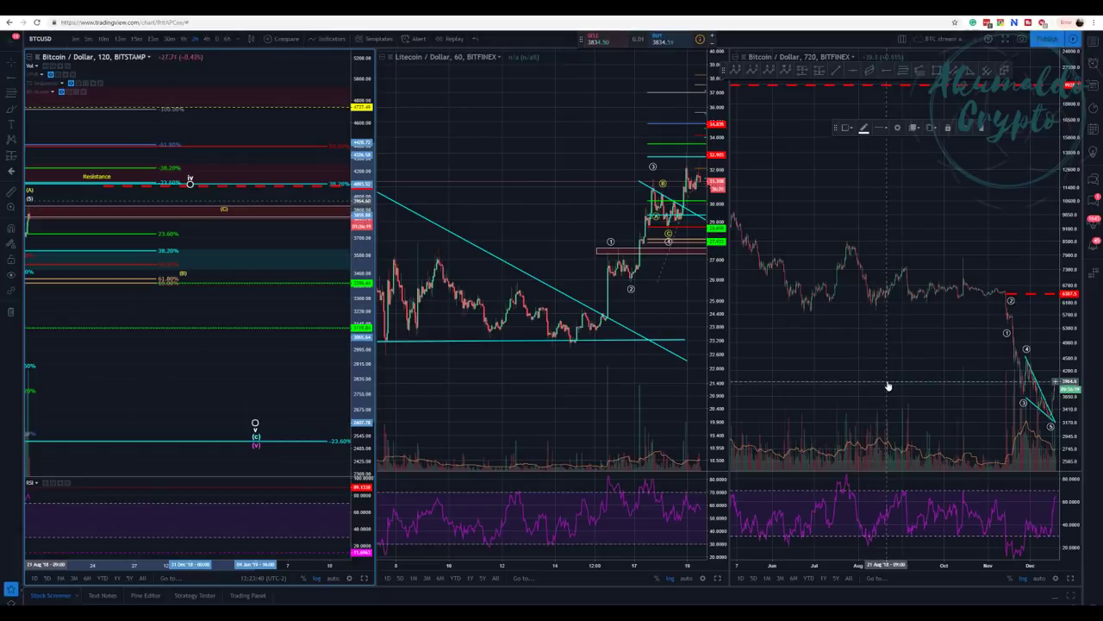
{"action": "left_click", "coordinate": [1081, 575]}
{"action": "left_click", "coordinate": [1071, 581]}
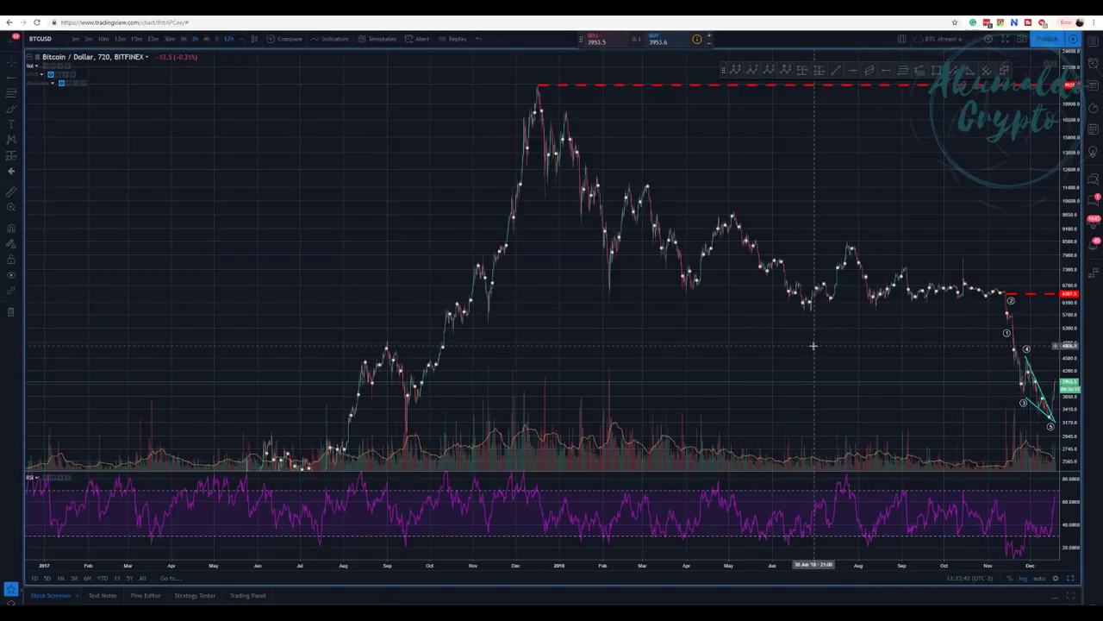
Step: Nudge the white five-wave count on the November-December decline so its wave 5 point sits at the low of 16 Dec '18, about 3187
{"action": "left_click_drag", "start_coordinate": [813, 345], "coordinate": [214, 301]}
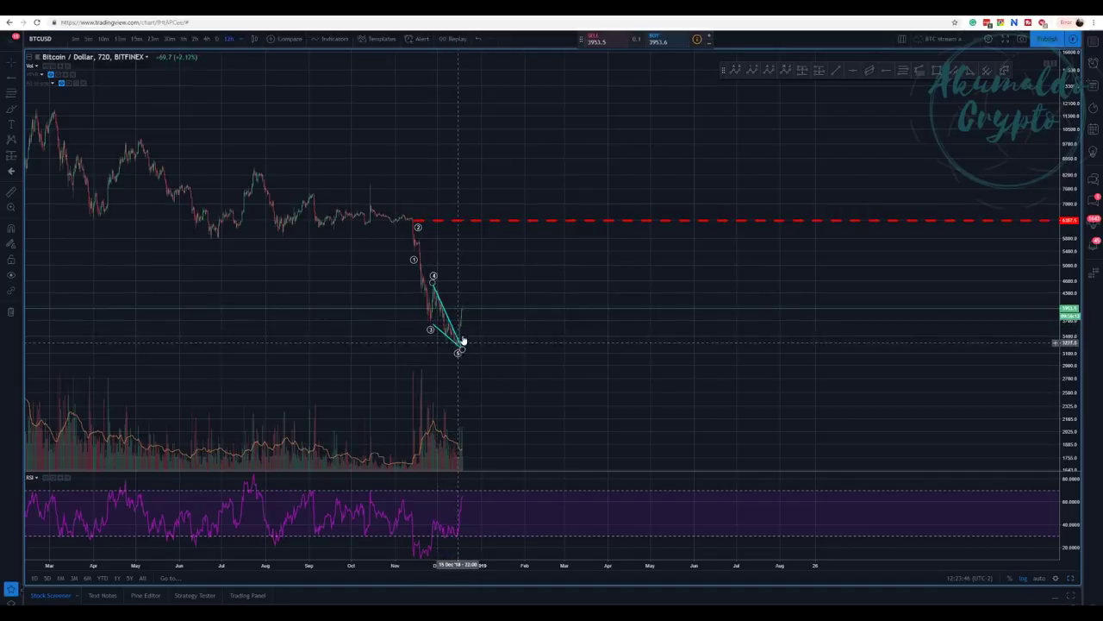
{"action": "scroll", "coordinate": [489, 323], "scroll_direction": "up", "scroll_amount": 2}
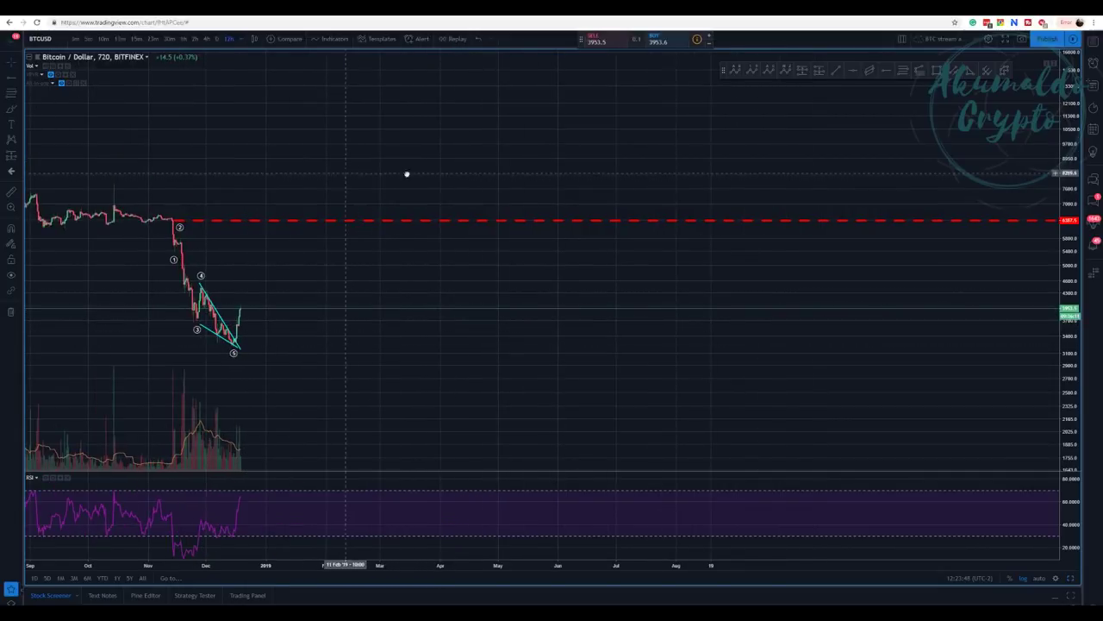
{"action": "left_click_drag", "start_coordinate": [428, 175], "coordinate": [600, 188]}
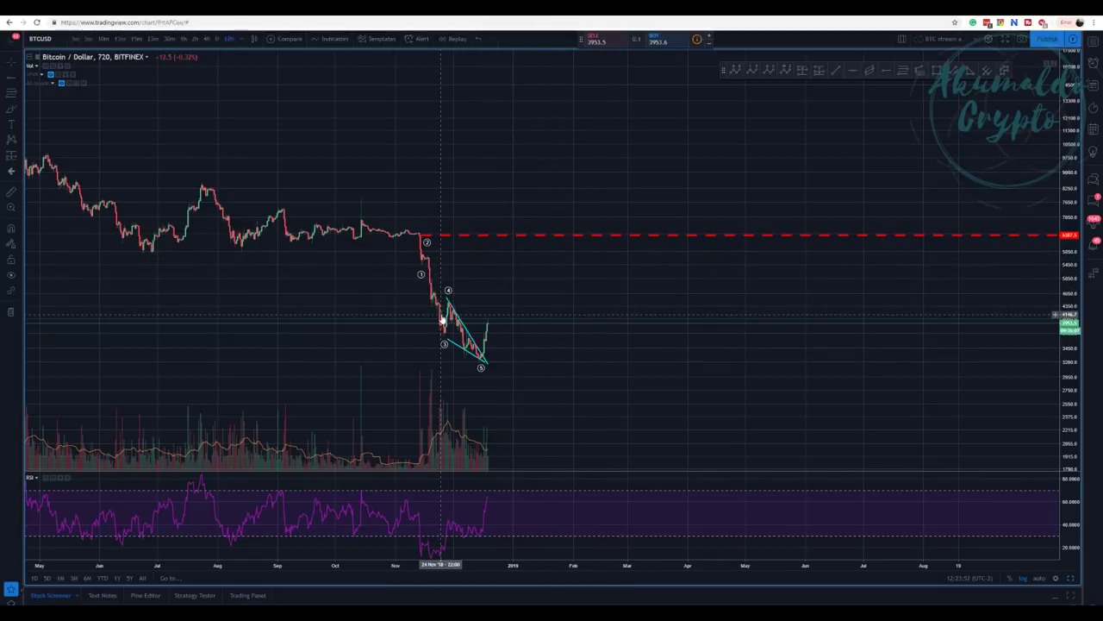
{"action": "left_click", "coordinate": [444, 344]}
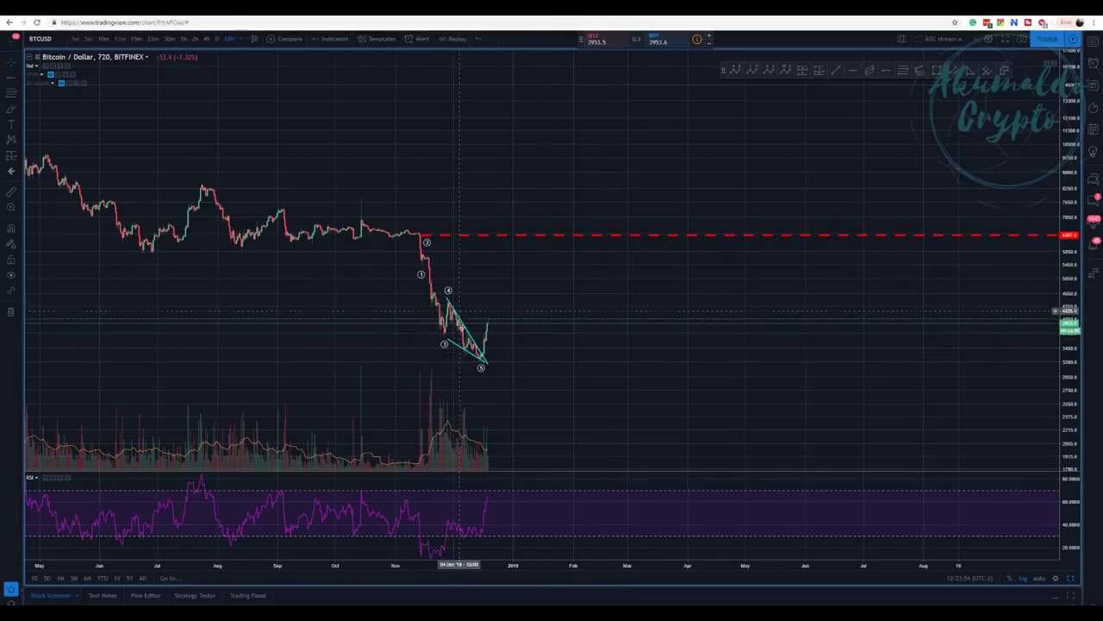
{"action": "left_click", "coordinate": [486, 367]}
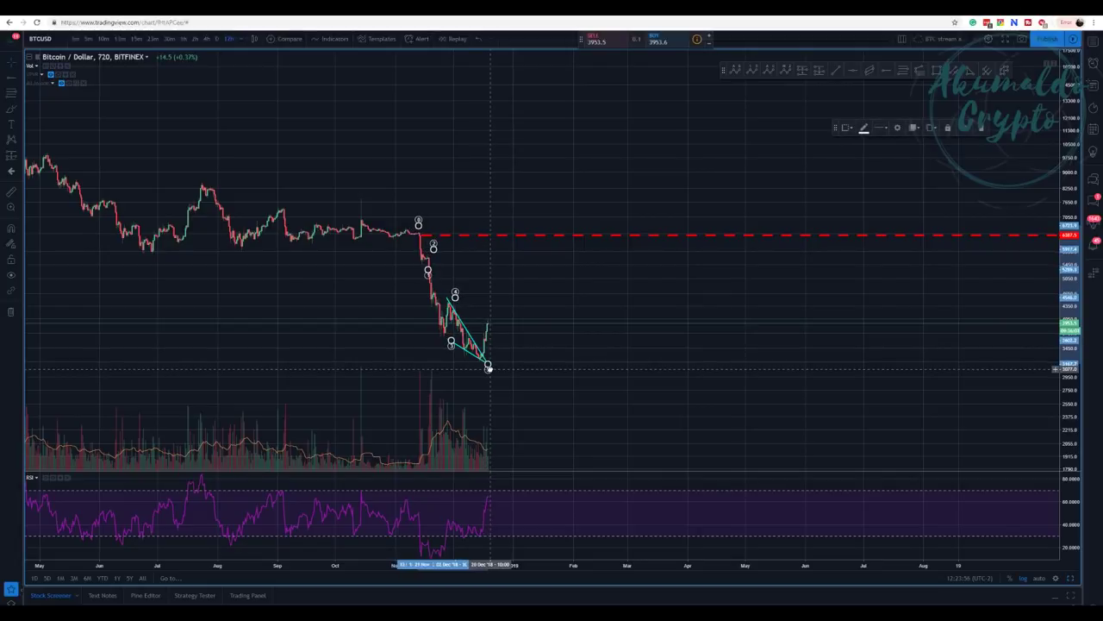
{"action": "left_click_drag", "start_coordinate": [487, 366], "coordinate": [480, 364]}
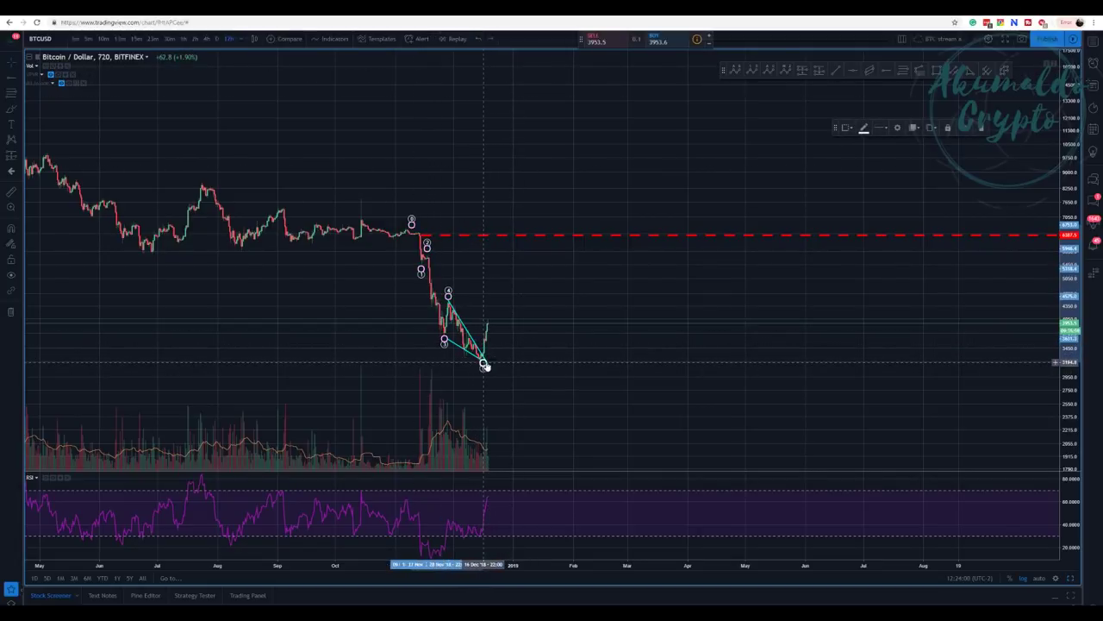
Step: Enlarge the price pane and examine the whole decline from the December 2017 high to the December 2018 low
{"action": "scroll", "coordinate": [544, 234], "scroll_direction": "down", "scroll_amount": 3}
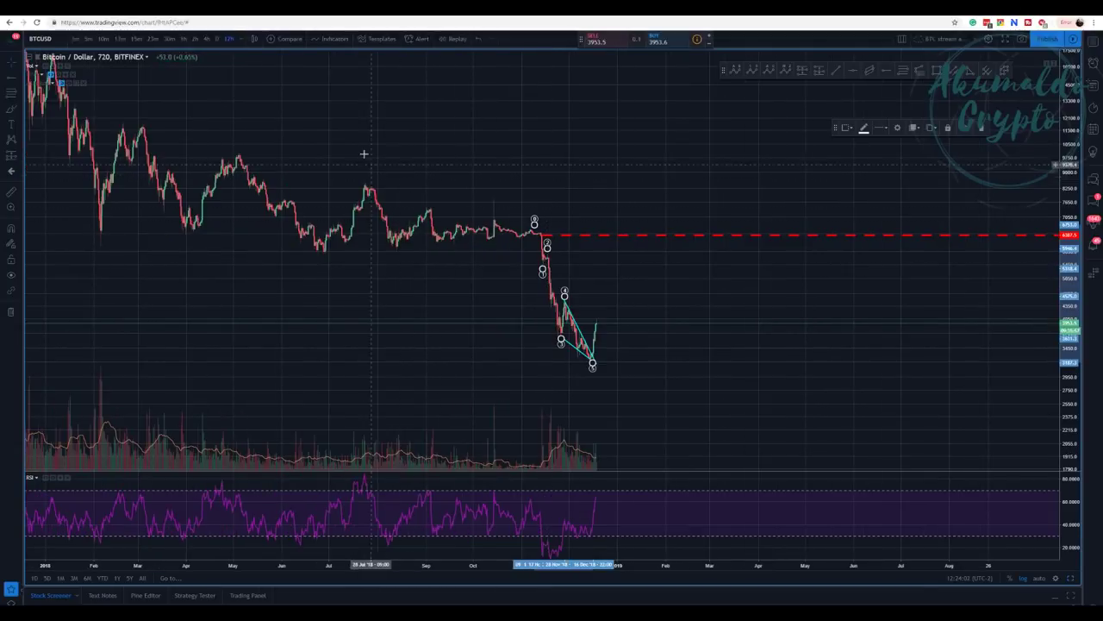
{"action": "left_click_drag", "start_coordinate": [363, 153], "coordinate": [524, 217]}
{"action": "left_click", "coordinate": [178, 82]}
{"action": "double_click", "coordinate": [397, 145]}
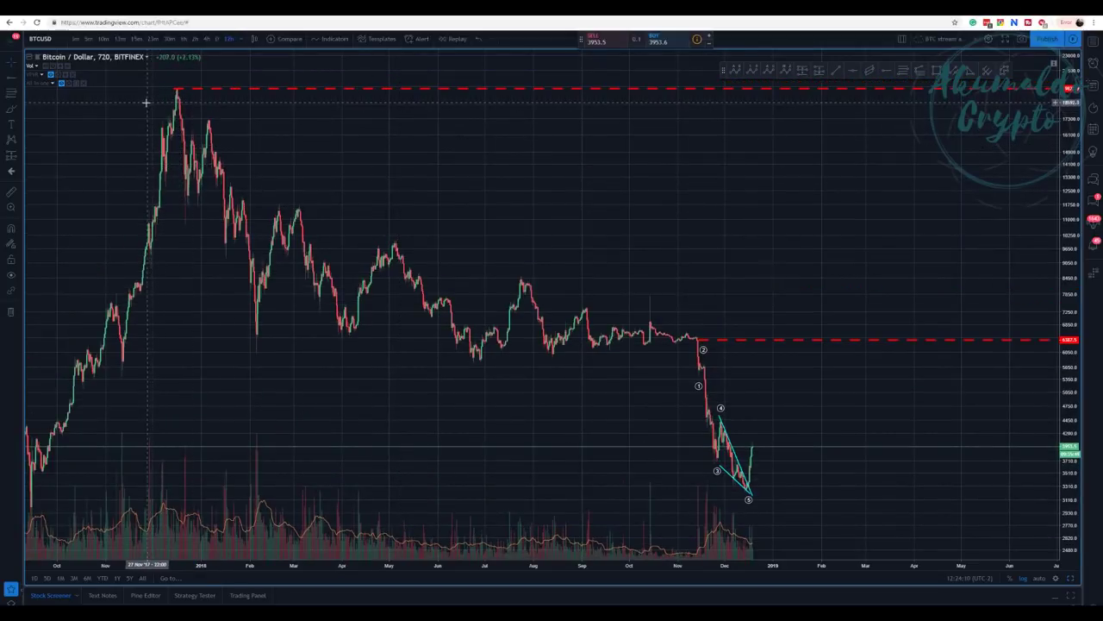
{"action": "left_click_drag", "start_coordinate": [135, 106], "coordinate": [172, 107]}
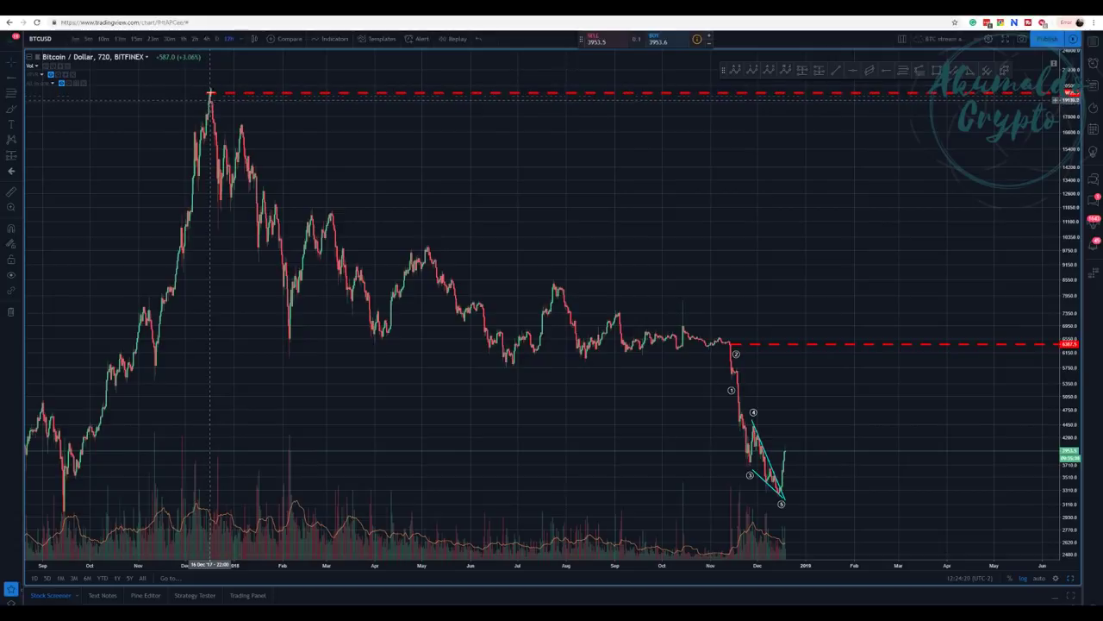
{"action": "left_click_drag", "start_coordinate": [212, 95], "coordinate": [207, 95]}
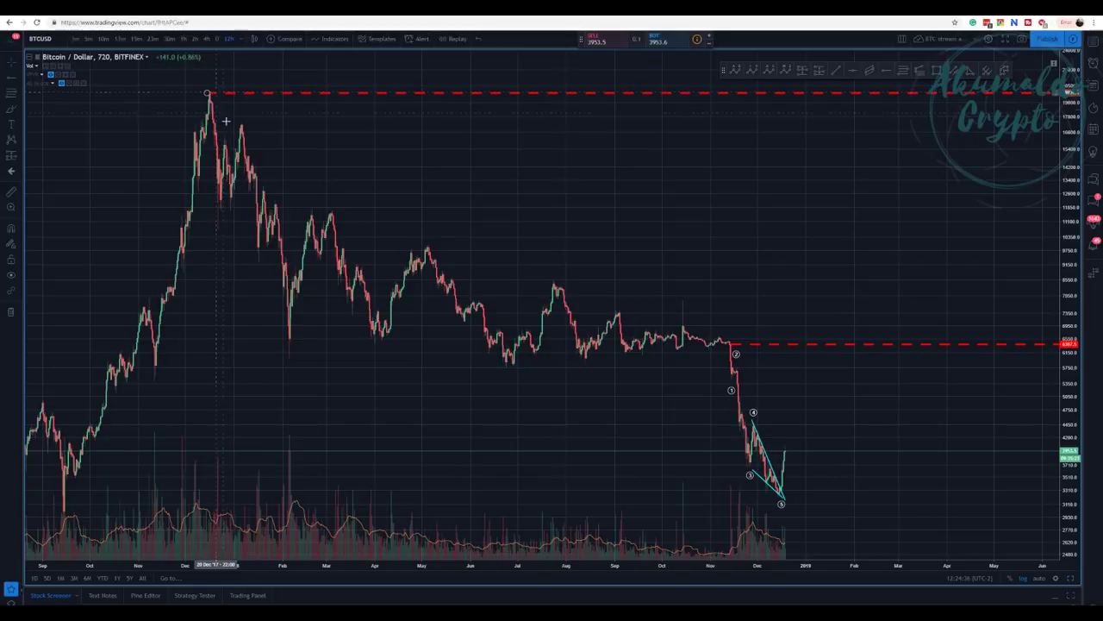
{"action": "left_click_drag", "start_coordinate": [877, 298], "coordinate": [778, 256]}
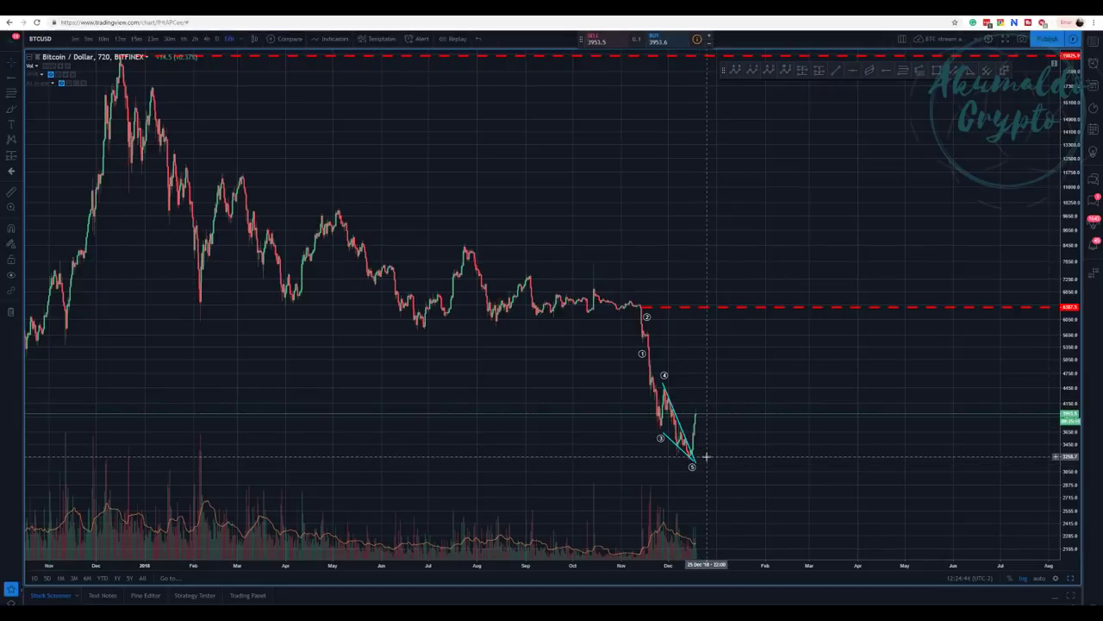
{"action": "left_click_drag", "start_coordinate": [727, 471], "coordinate": [702, 460]}
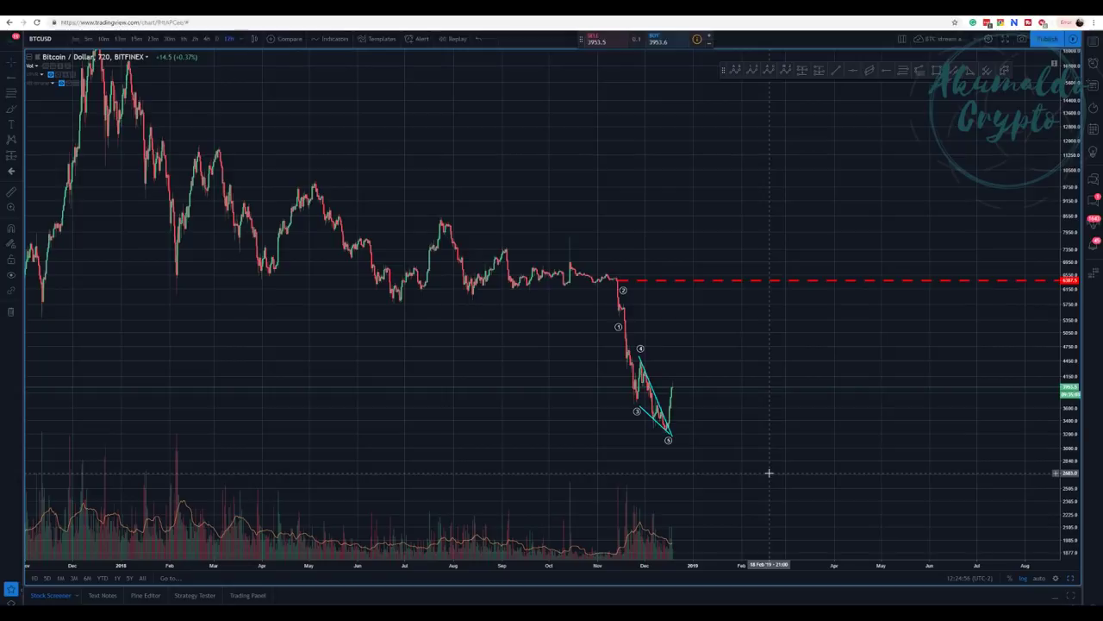
Step: Draw an upward five-wave Elliott impulse from the December 2018 low, ending near 7490 around 25 Feb '19
{"action": "left_click", "coordinate": [903, 71]}
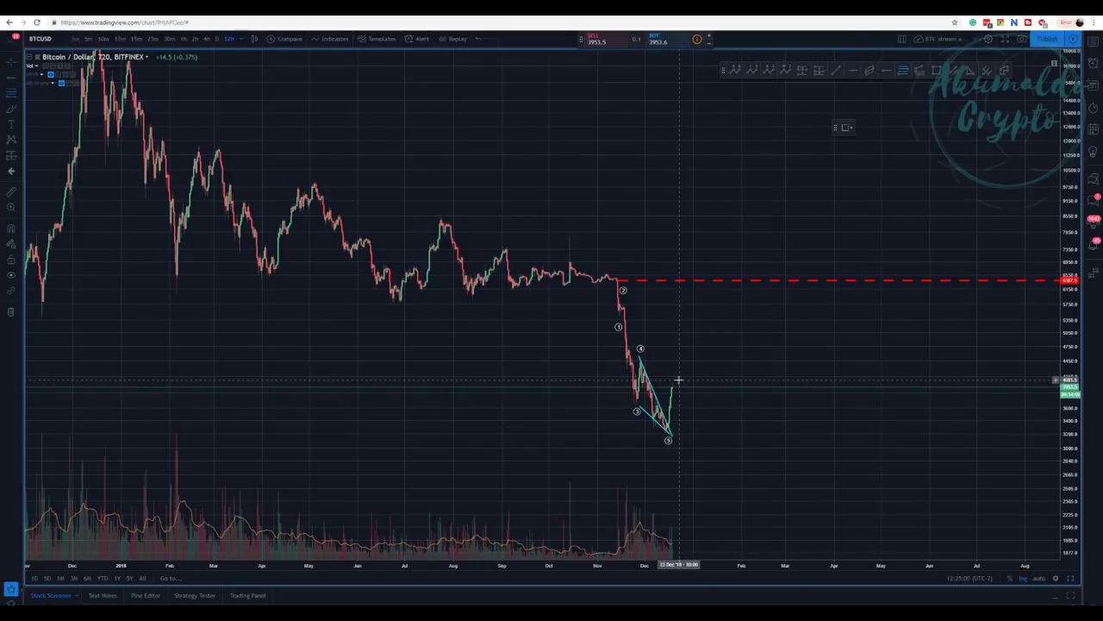
{"action": "left_click", "coordinate": [752, 74]}
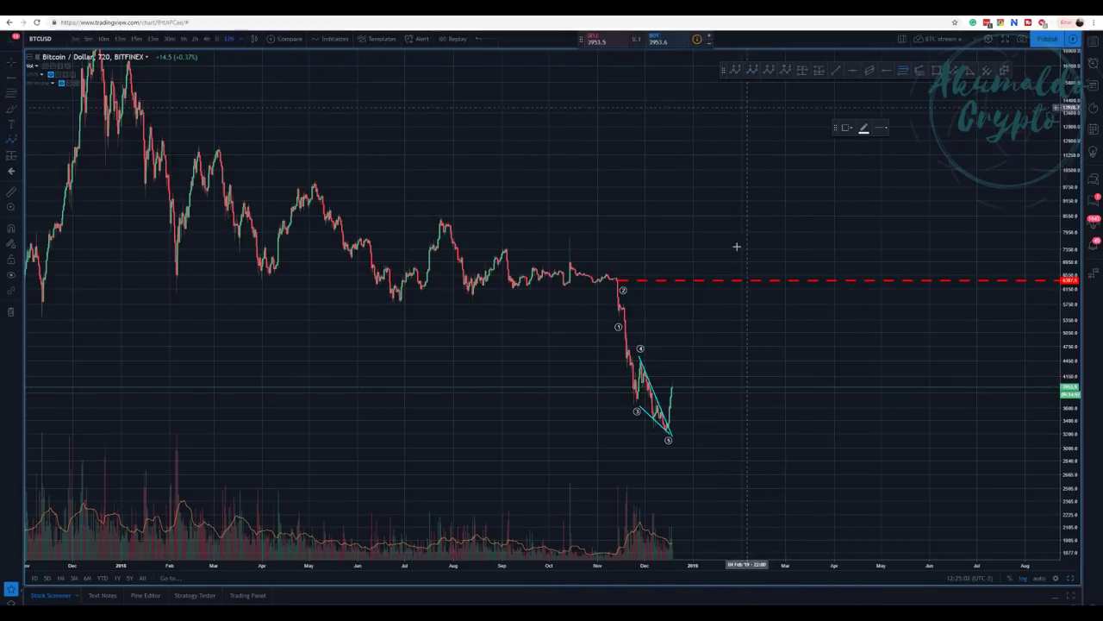
{"action": "left_click", "coordinate": [675, 374]}
{"action": "left_click", "coordinate": [697, 406]}
{"action": "left_click", "coordinate": [714, 295]}
{"action": "left_click", "coordinate": [755, 334]}
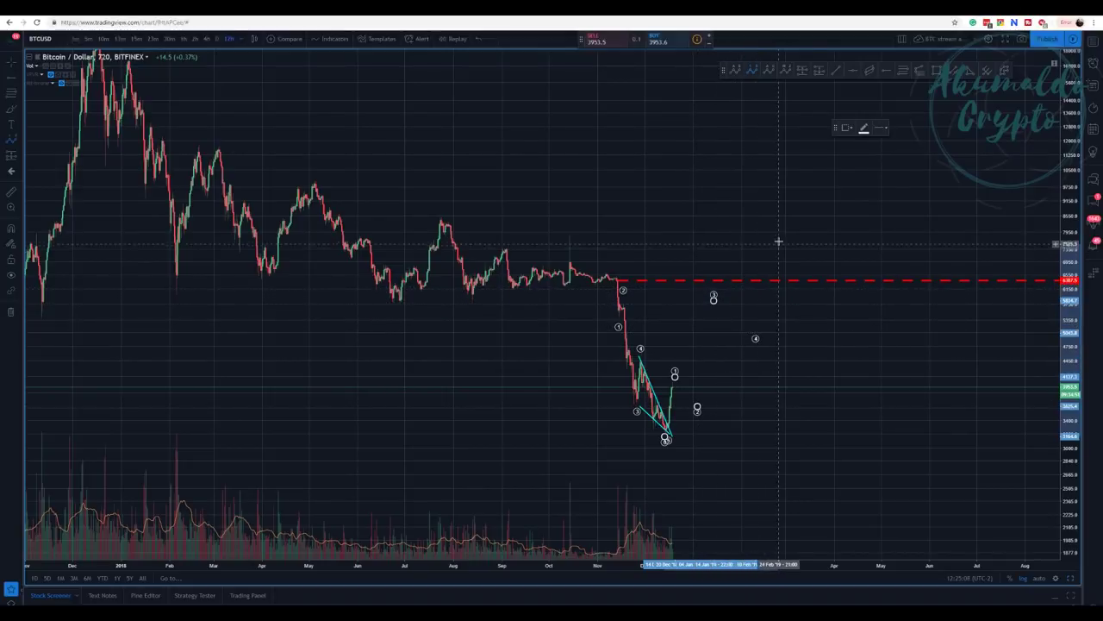
{"action": "left_click", "coordinate": [779, 236]}
Step: Set the new impulse's degree to Minute and show its connecting wave lines
{"action": "right_click", "coordinate": [779, 238]}
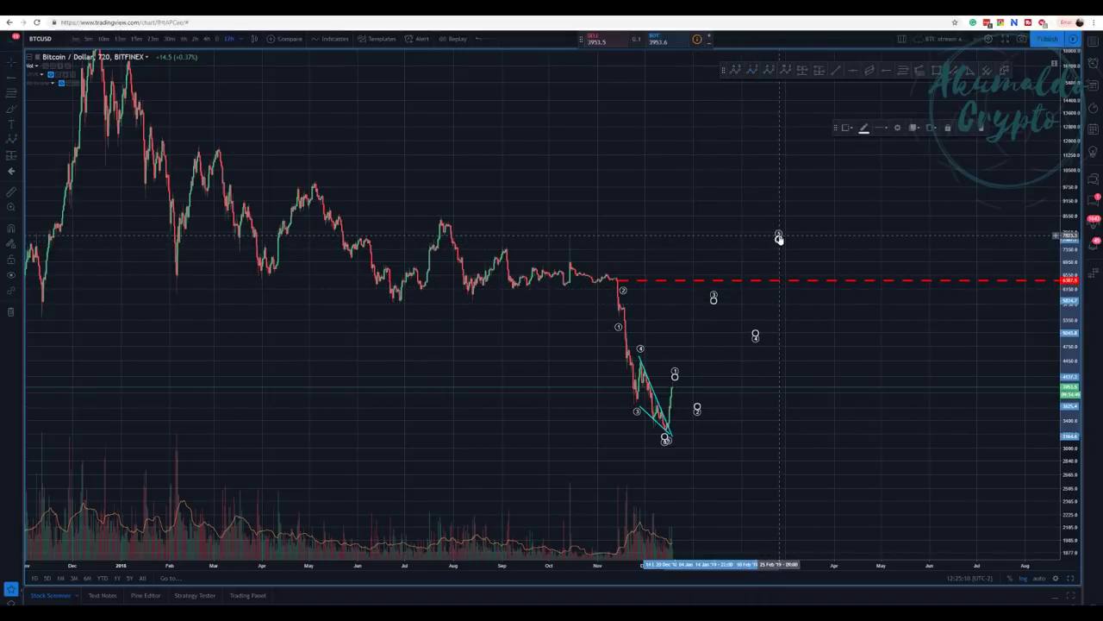
{"action": "right_click", "coordinate": [780, 238]}
{"action": "mouse_move", "coordinate": [819, 405]}
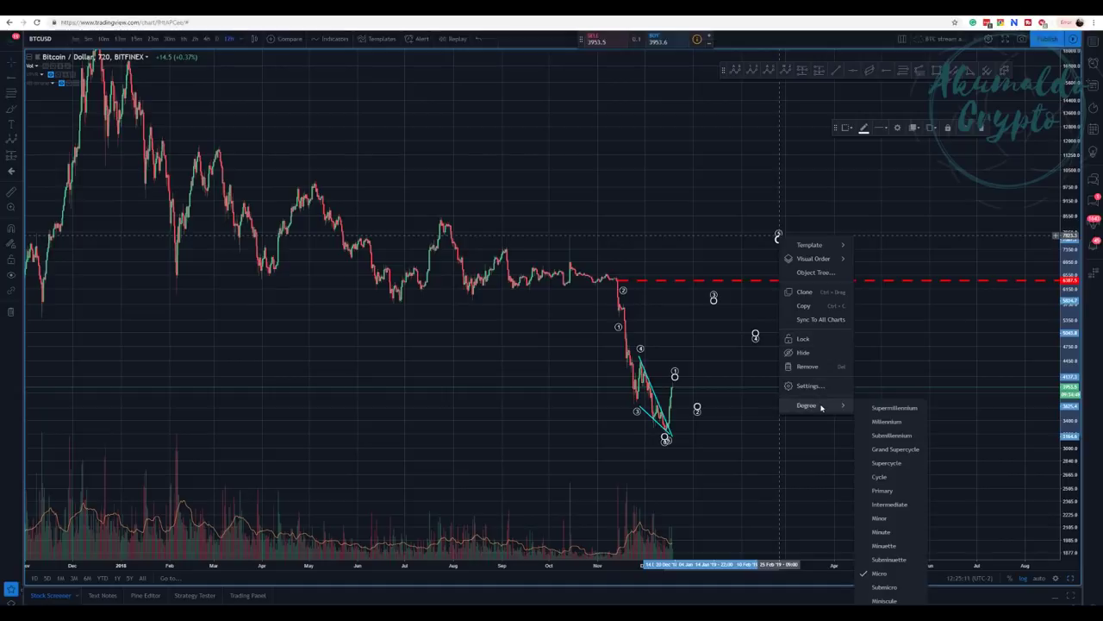
{"action": "left_click", "coordinate": [894, 532]}
{"action": "right_click", "coordinate": [779, 236]}
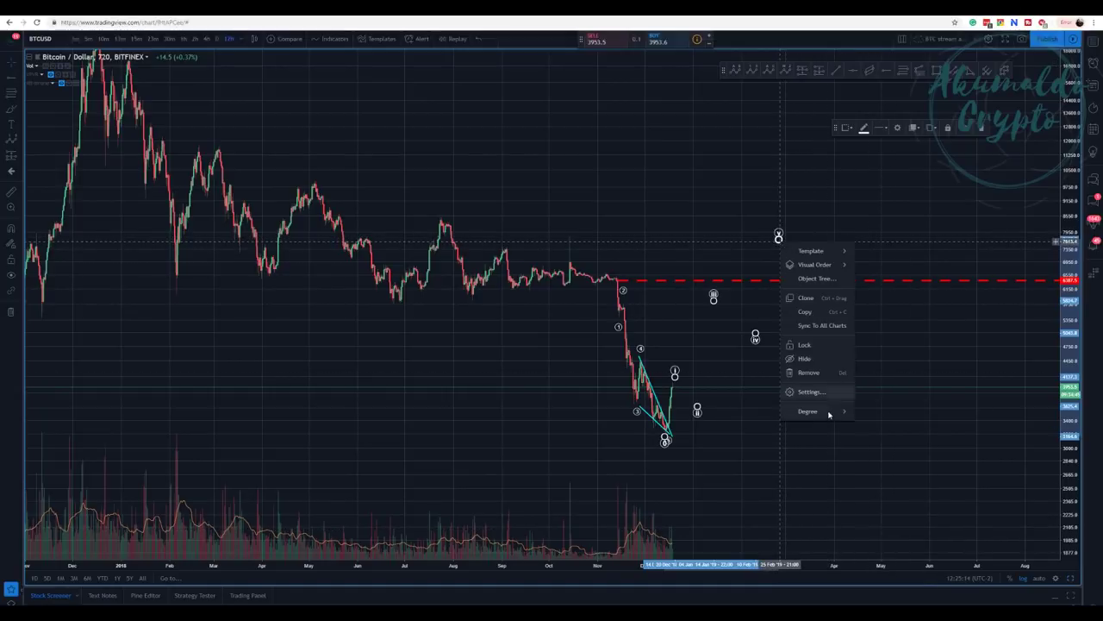
{"action": "left_click", "coordinate": [808, 391]}
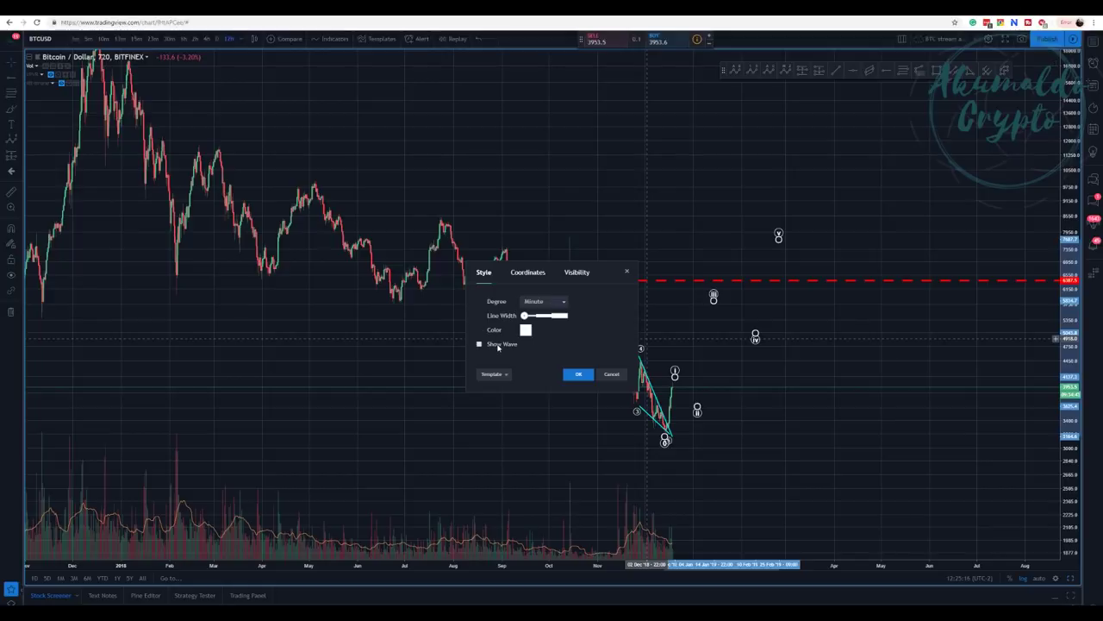
{"action": "left_click", "coordinate": [498, 345]}
{"action": "left_click", "coordinate": [579, 374]}
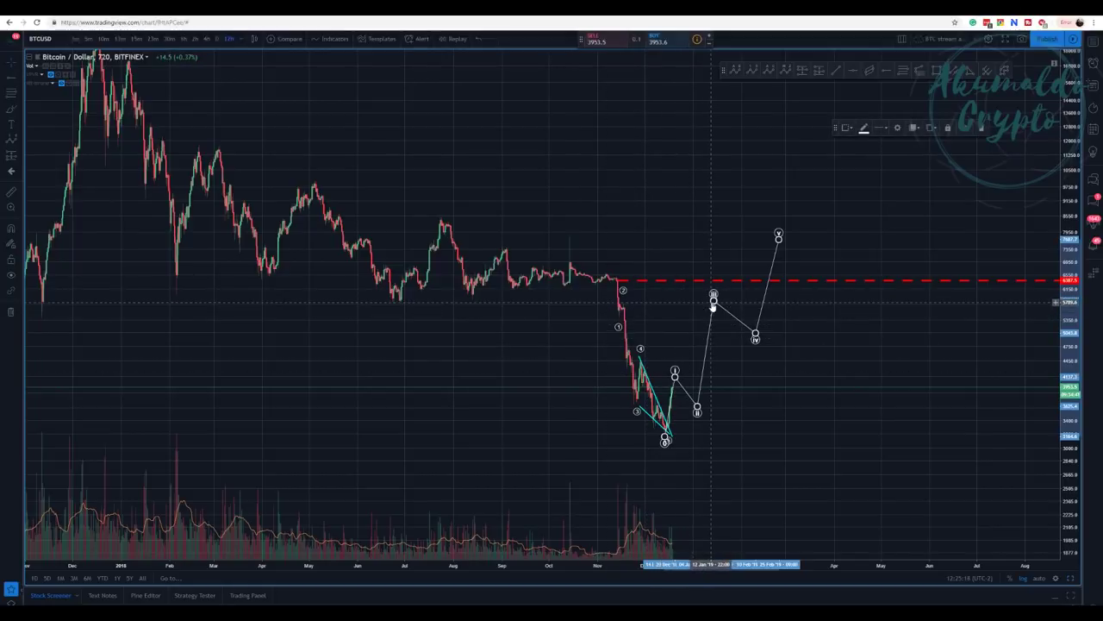
Step: Move the impulse's wave iii to about 6170 around 28 Jan '19 and align its starting point with the wedge's lower tip
{"action": "left_click_drag", "start_coordinate": [714, 302], "coordinate": [735, 285]}
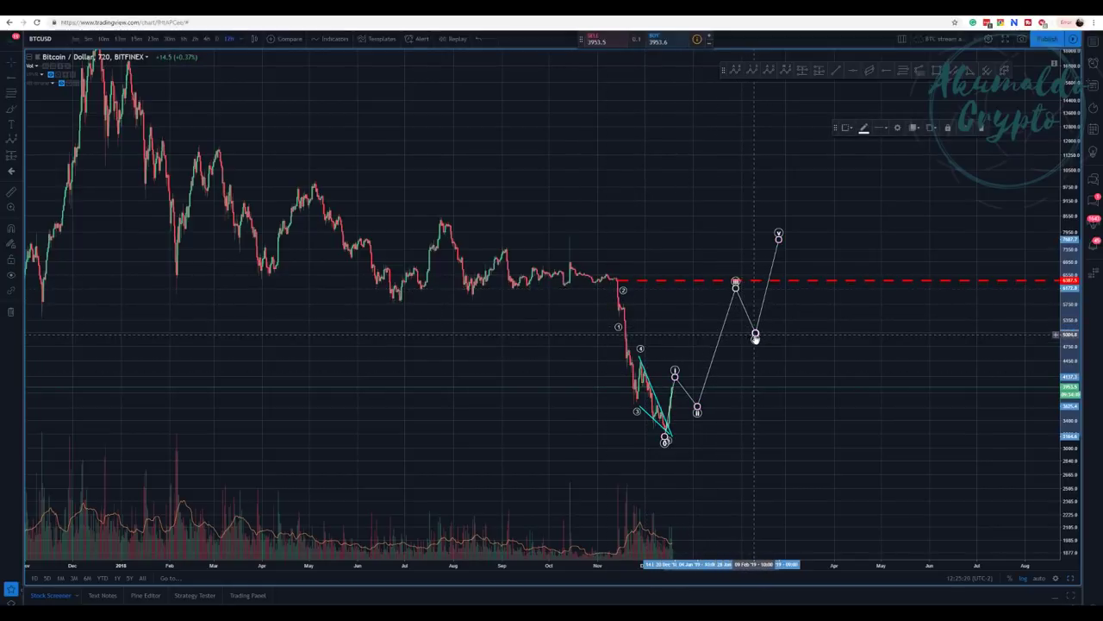
{"action": "scroll", "coordinate": [647, 439], "scroll_direction": "down", "scroll_amount": 2}
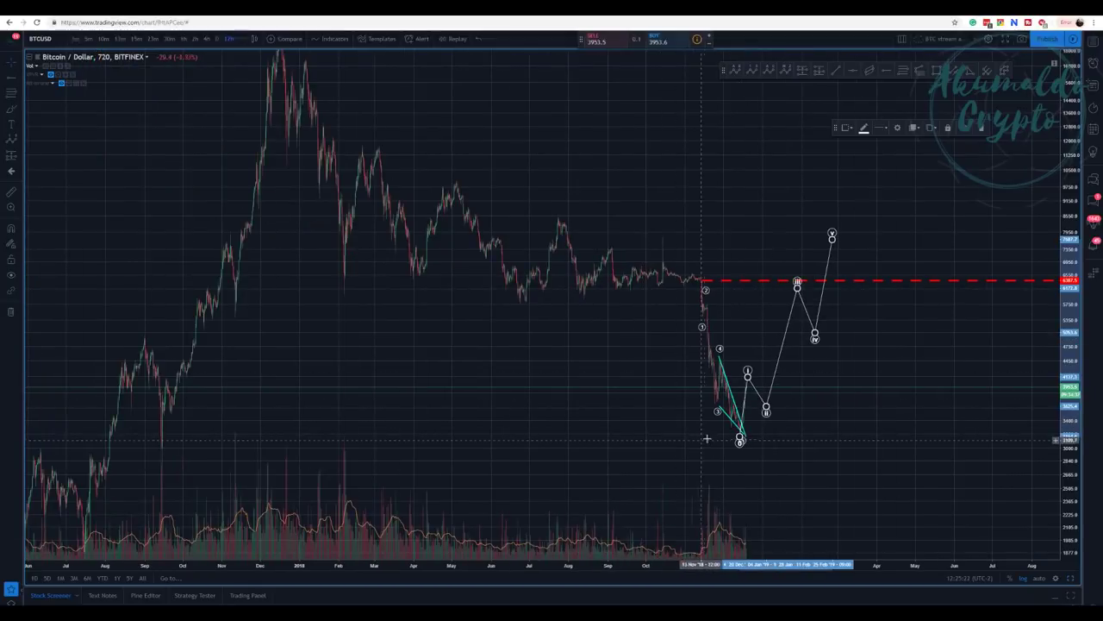
{"action": "left_click", "coordinate": [750, 460]}
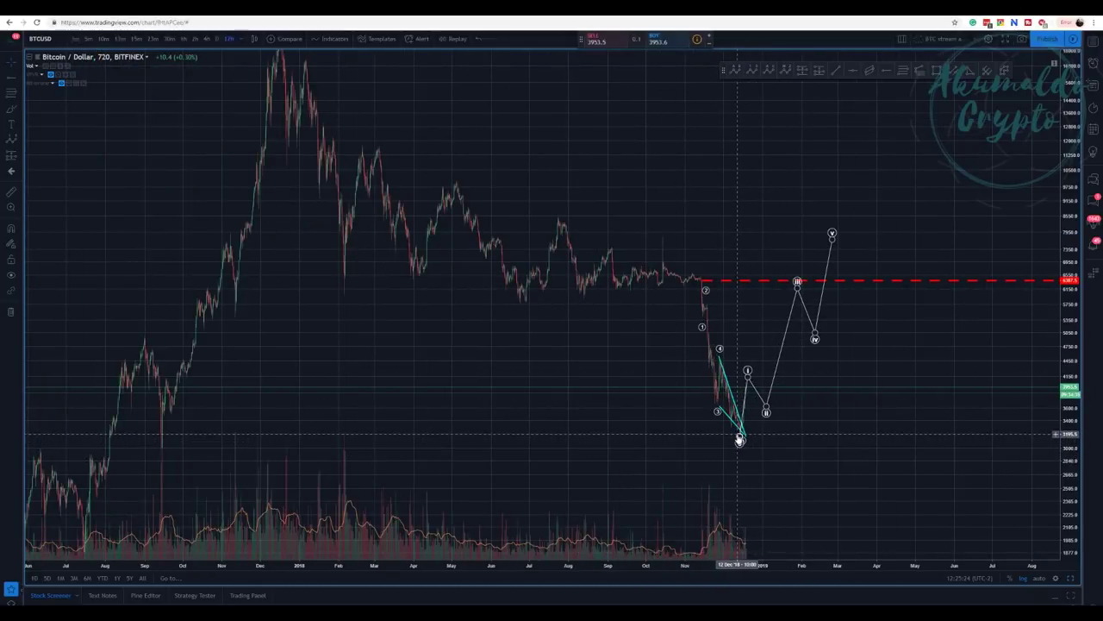
{"action": "left_click_drag", "start_coordinate": [739, 440], "coordinate": [743, 438]}
{"action": "left_click", "coordinate": [878, 324]}
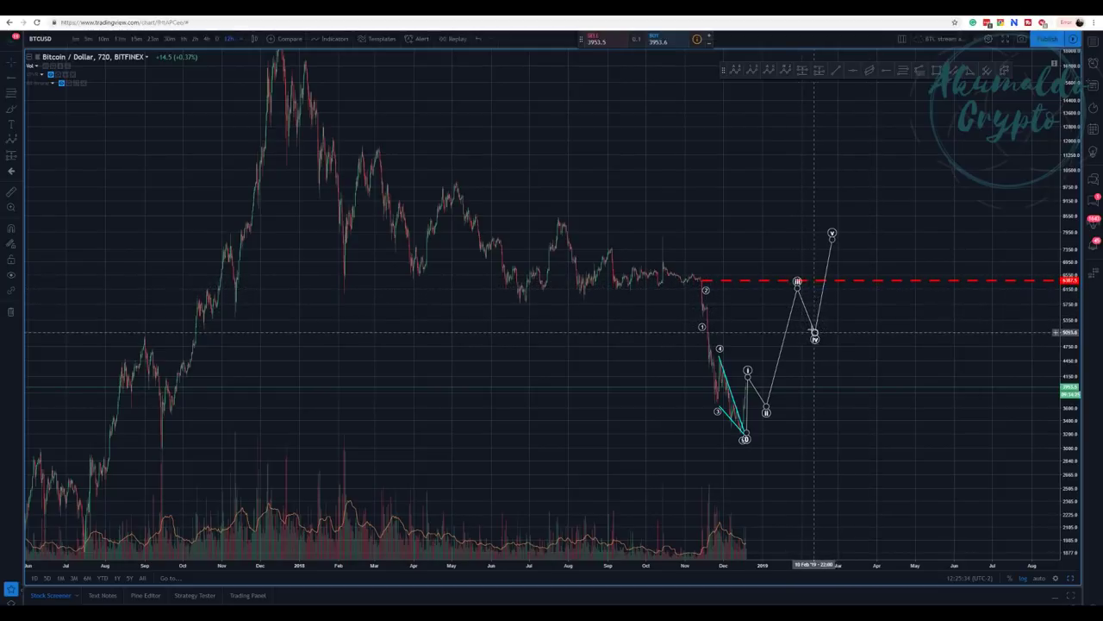
Step: Shift wave iv to about 15 Feb '19 and wave v to about 7420 around 11 Mar '19
{"action": "left_click", "coordinate": [815, 335]}
{"action": "left_click_drag", "start_coordinate": [816, 336], "coordinate": [819, 336]}
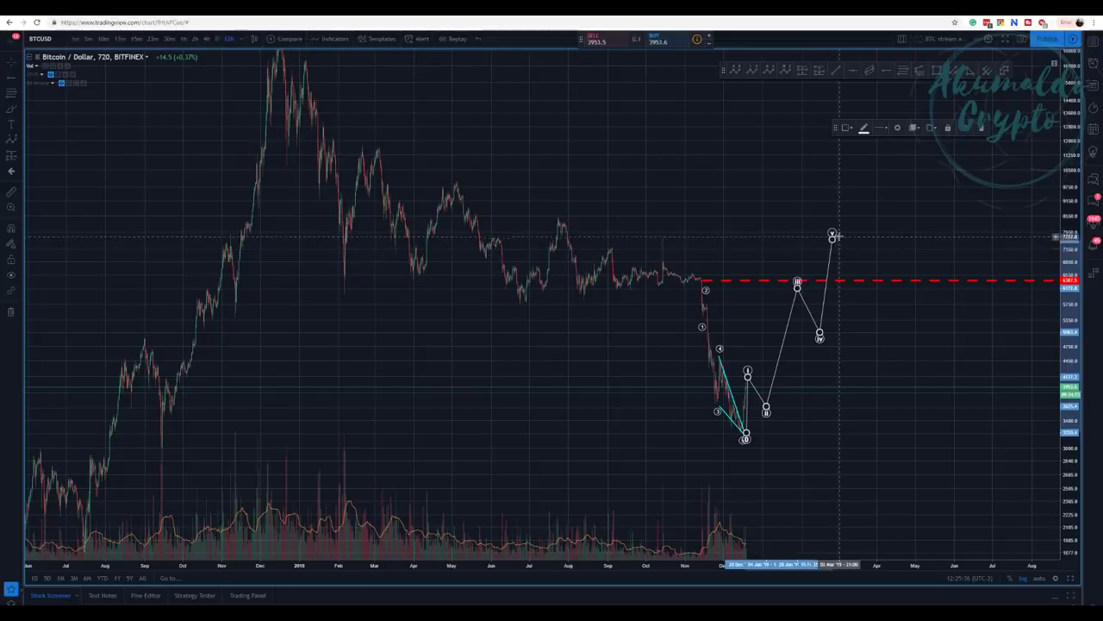
{"action": "left_click_drag", "start_coordinate": [831, 235], "coordinate": [850, 248]}
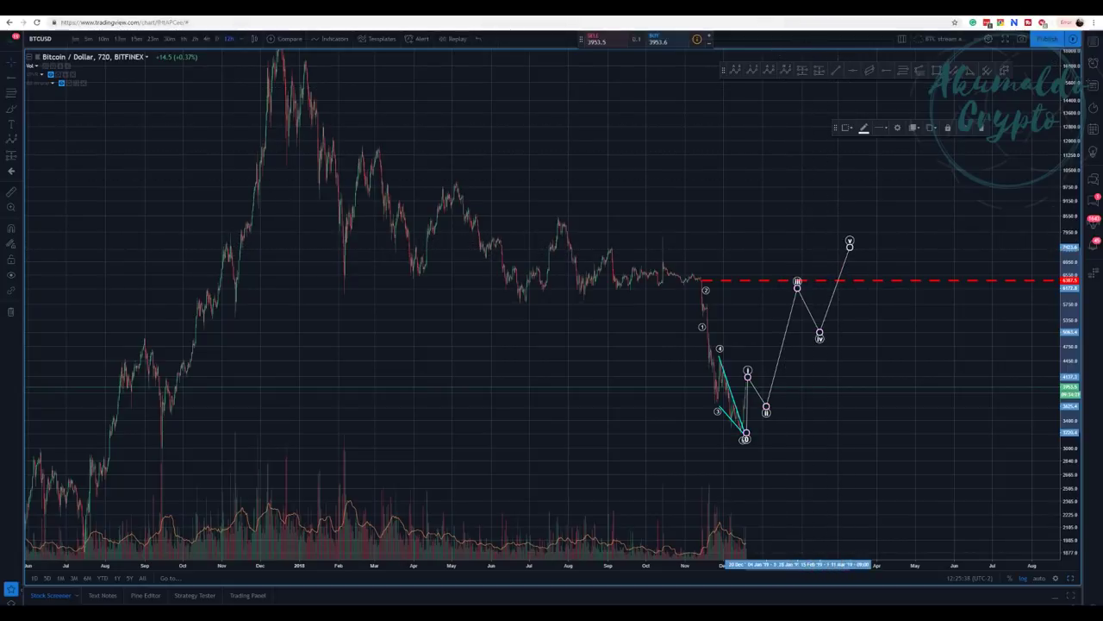
Step: Switch to the daily Bitstamp chart and examine its bearish wave count against the red strong-resistance line and green support levels
{"action": "key", "text": "ctrl+Tab"}
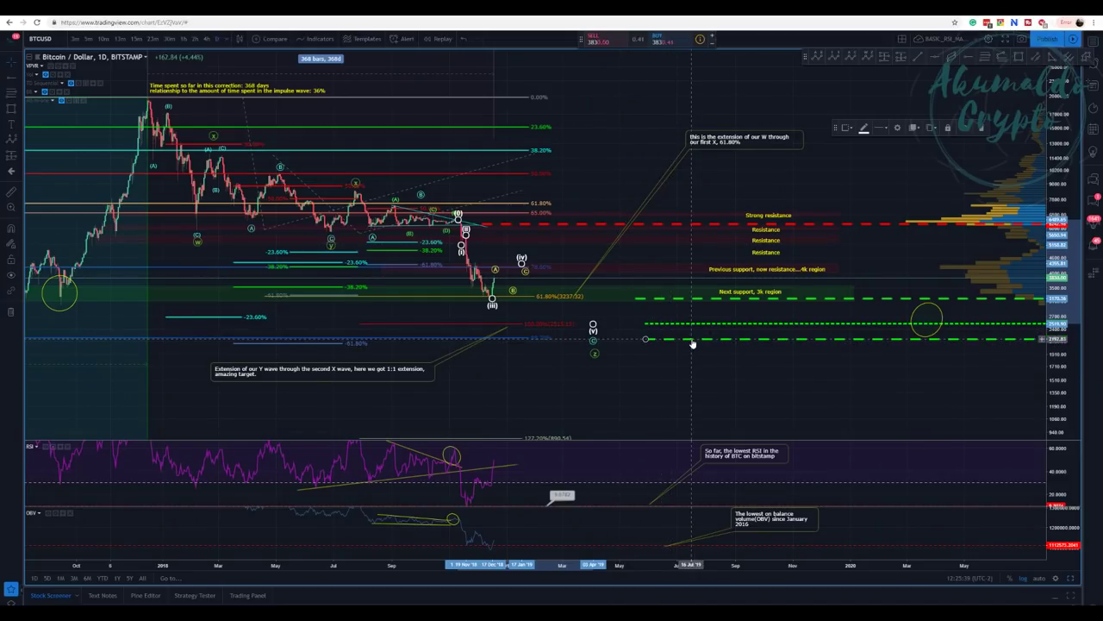
{"action": "scroll", "coordinate": [693, 345], "scroll_direction": "down", "scroll_amount": 1}
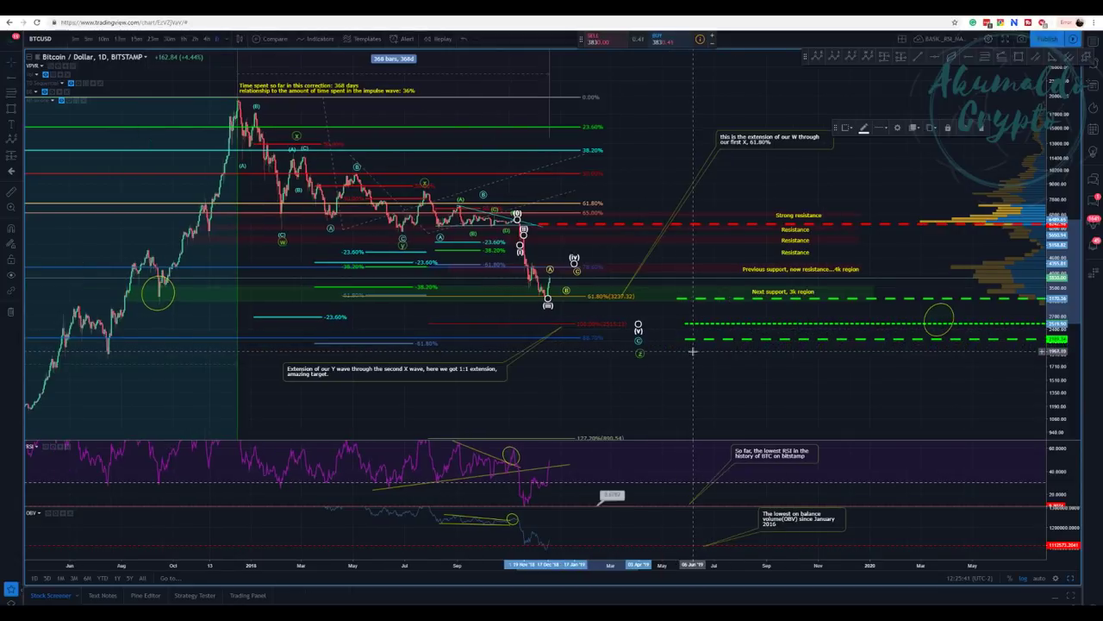
{"action": "scroll", "coordinate": [681, 346], "scroll_direction": "up", "scroll_amount": 1}
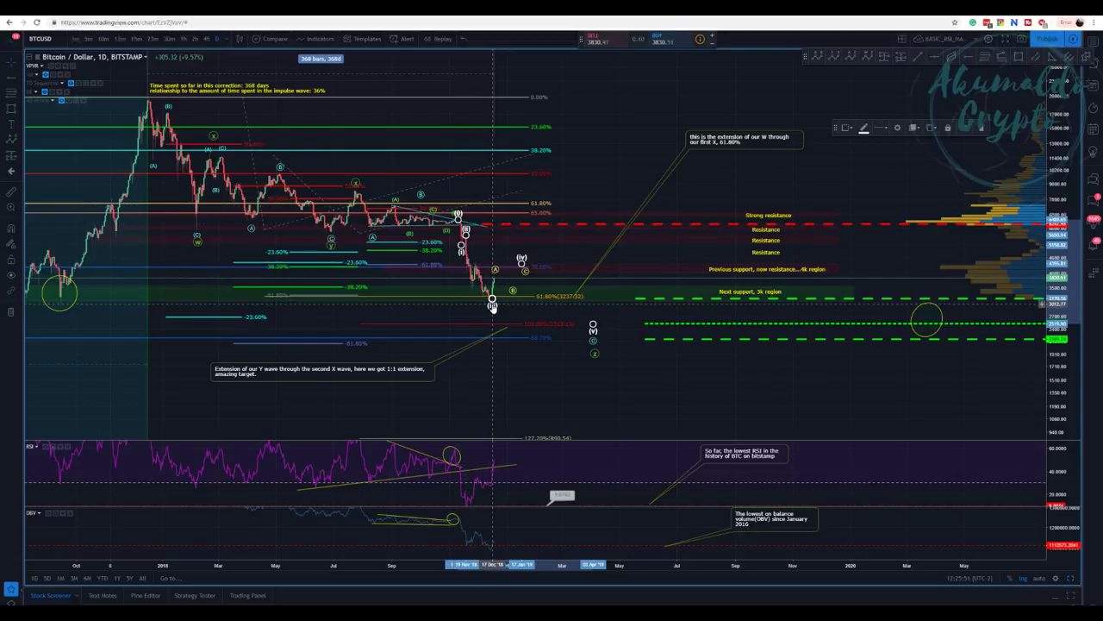
{"action": "left_click", "coordinate": [539, 225]}
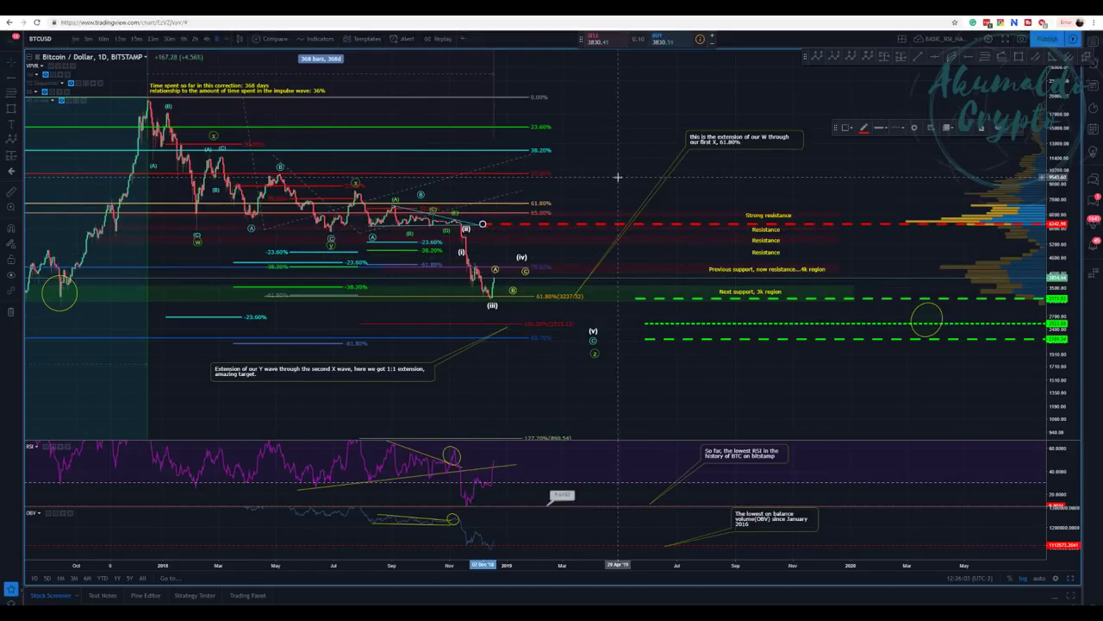
{"action": "scroll", "coordinate": [638, 177], "scroll_direction": "down", "scroll_amount": 1}
{"action": "left_click", "coordinate": [703, 98]}
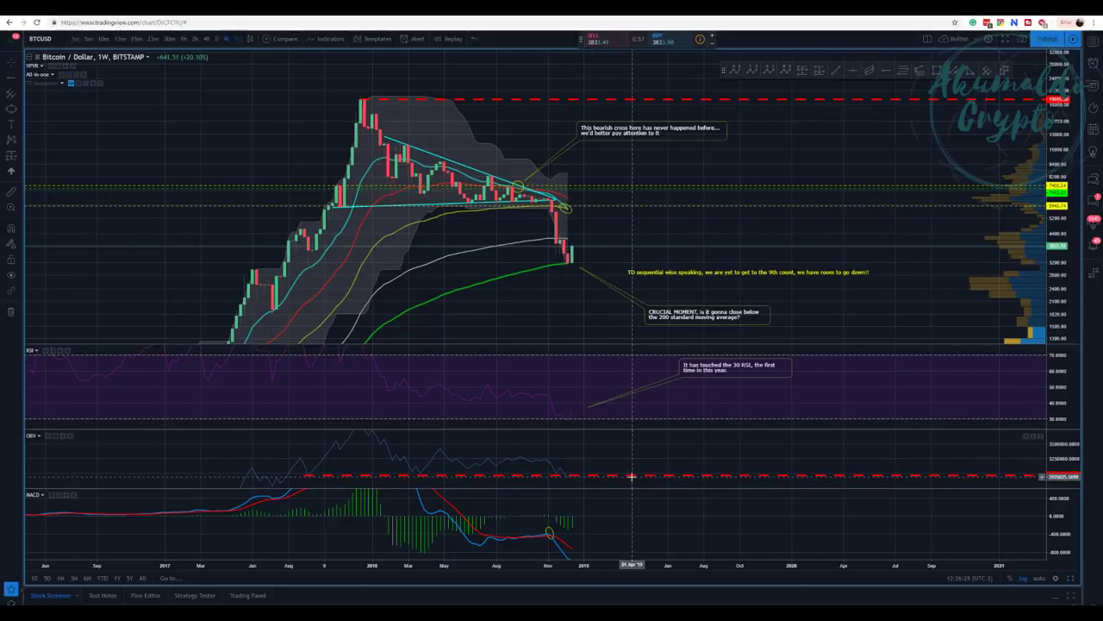
Step: Examine the weekly Bitstamp chart's moving averages together with its OBV support line and the MACD history back to 2016
{"action": "left_click_drag", "start_coordinate": [578, 515], "coordinate": [561, 520]}
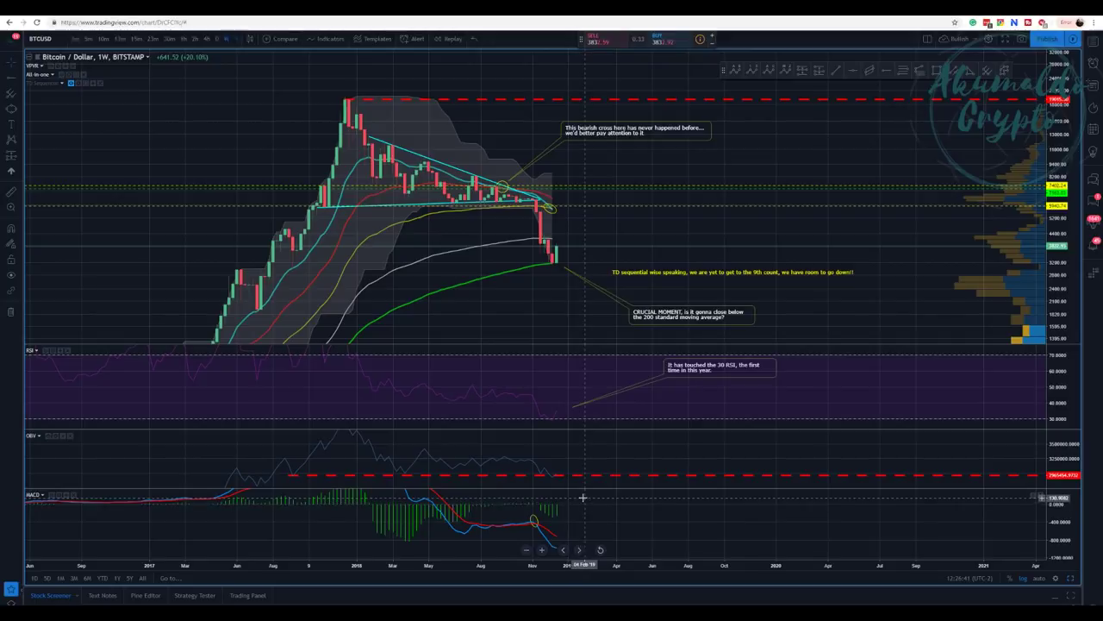
{"action": "scroll", "coordinate": [572, 505], "scroll_direction": "down", "scroll_amount": 1}
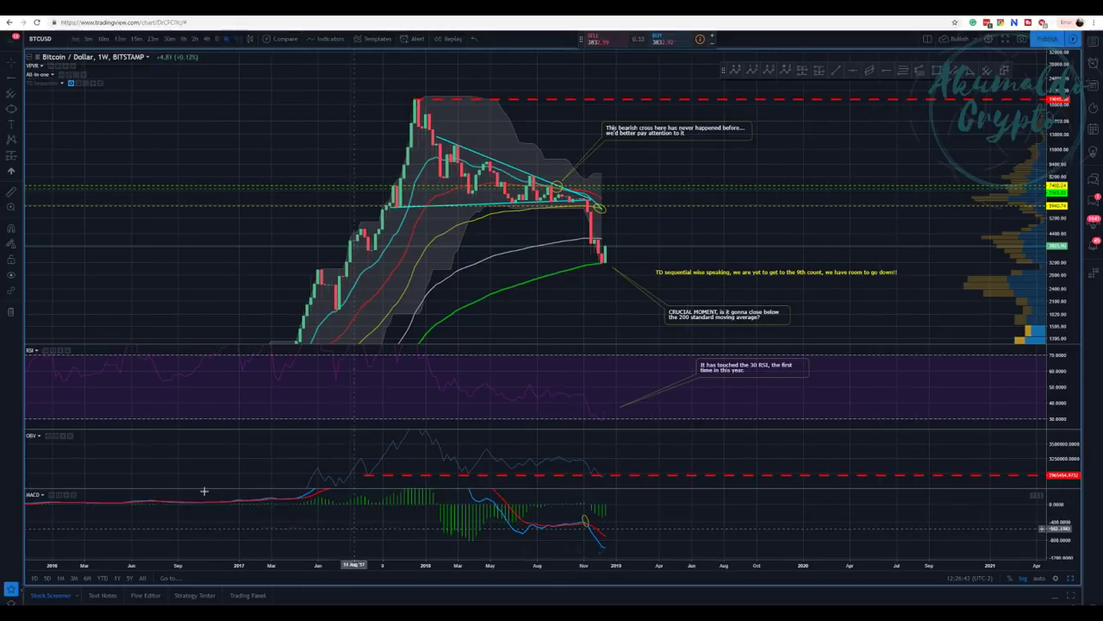
{"action": "left_click_drag", "start_coordinate": [264, 509], "coordinate": [291, 536]}
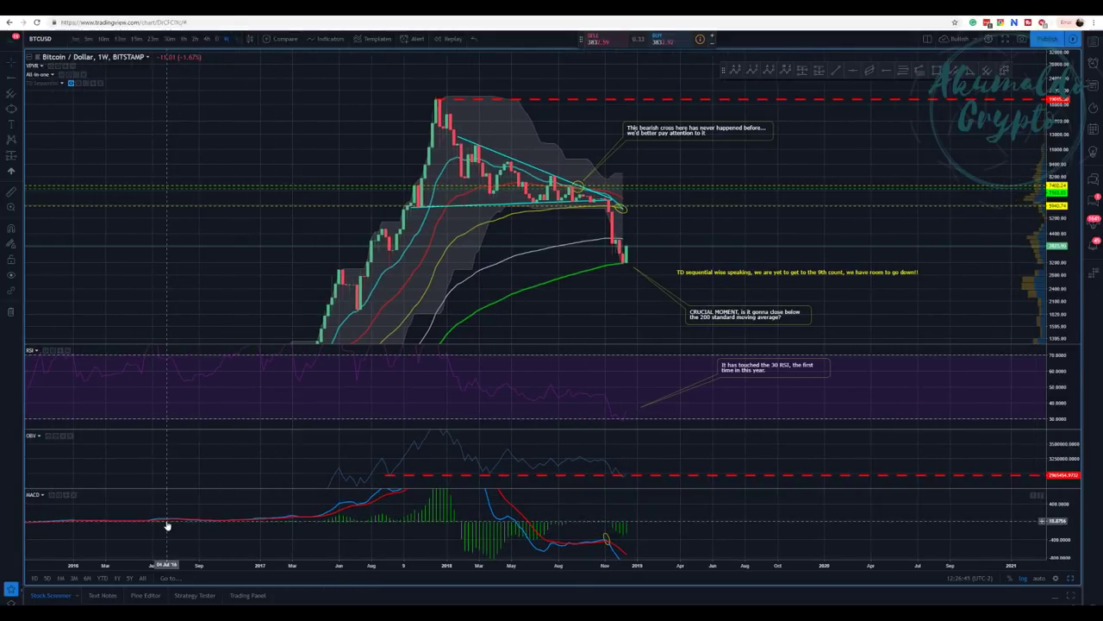
{"action": "left_click_drag", "start_coordinate": [245, 223], "coordinate": [254, 107]}
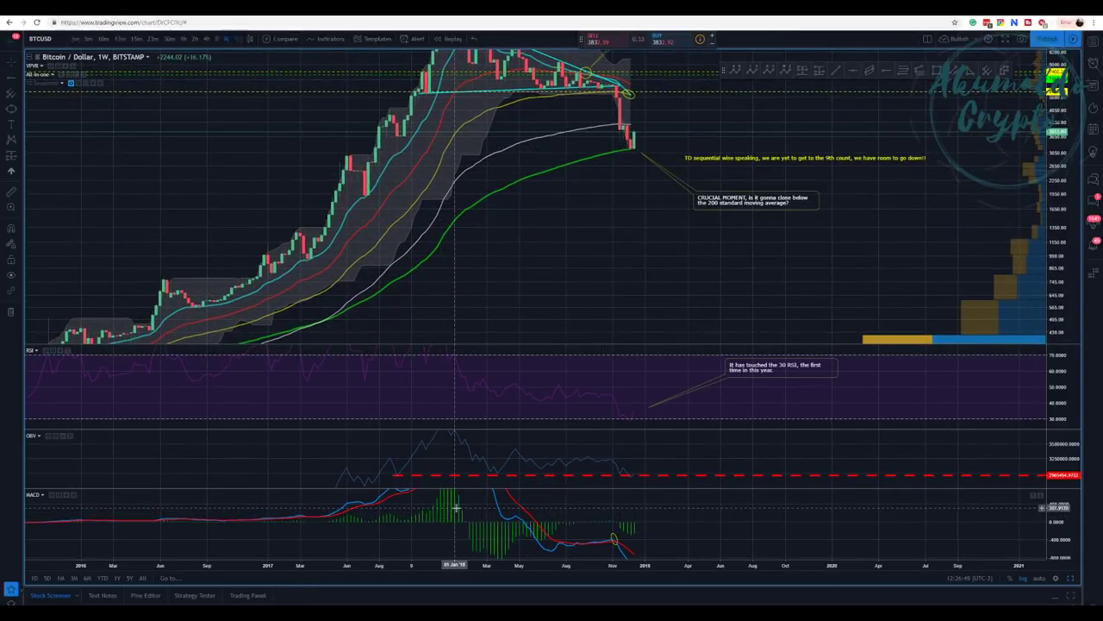
{"action": "mouse_move", "coordinate": [681, 509]}
{"action": "left_mouse_down"}
{"action": "mouse_move", "coordinate": [615, 525]}
{"action": "mouse_move", "coordinate": [505, 524]}
{"action": "left_mouse_up"}
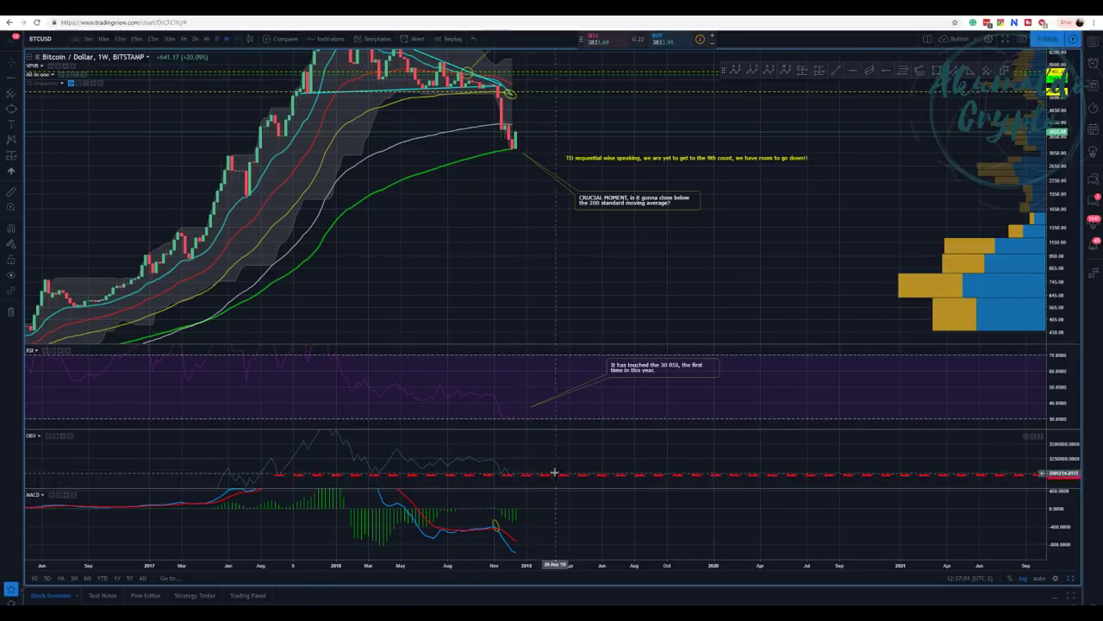
Step: Switch to the daily Bitstamp chart and add a green horizontal line at about 50 in the RSI pane
{"action": "key", "text": "ctrl+Tab"}
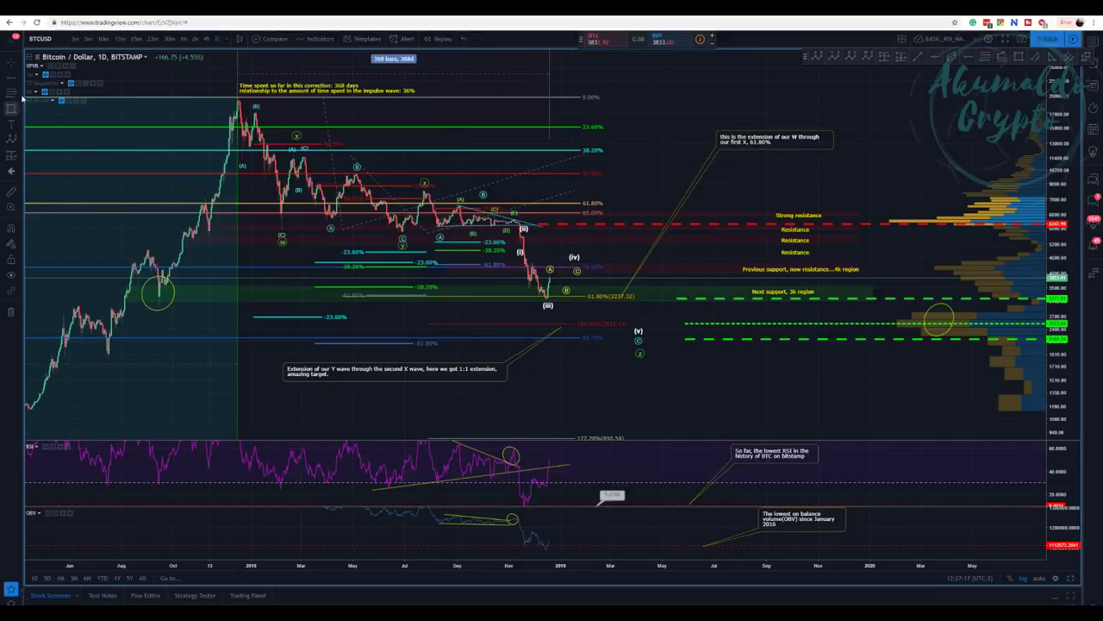
{"action": "left_click", "coordinate": [938, 61]}
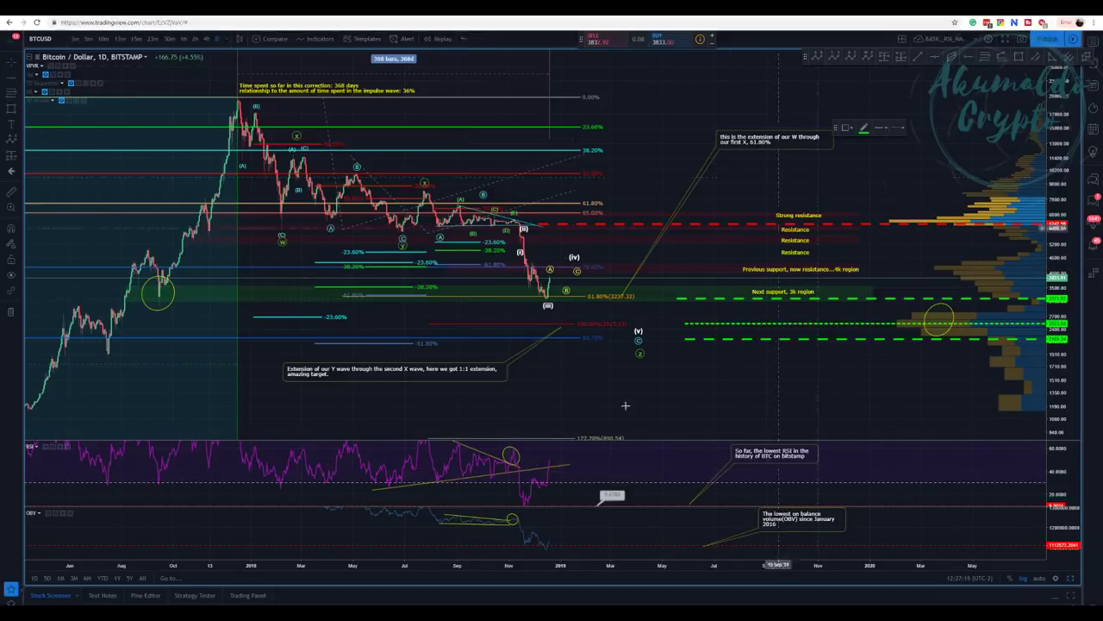
{"action": "left_click", "coordinate": [554, 460]}
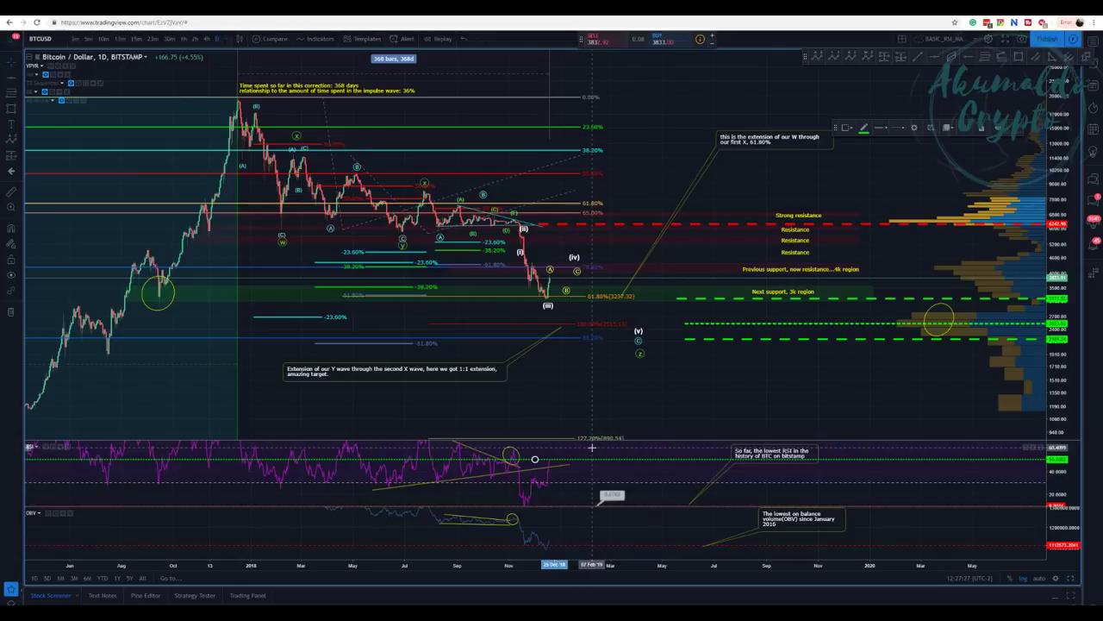
{"action": "left_click_drag", "start_coordinate": [575, 447], "coordinate": [584, 460]}
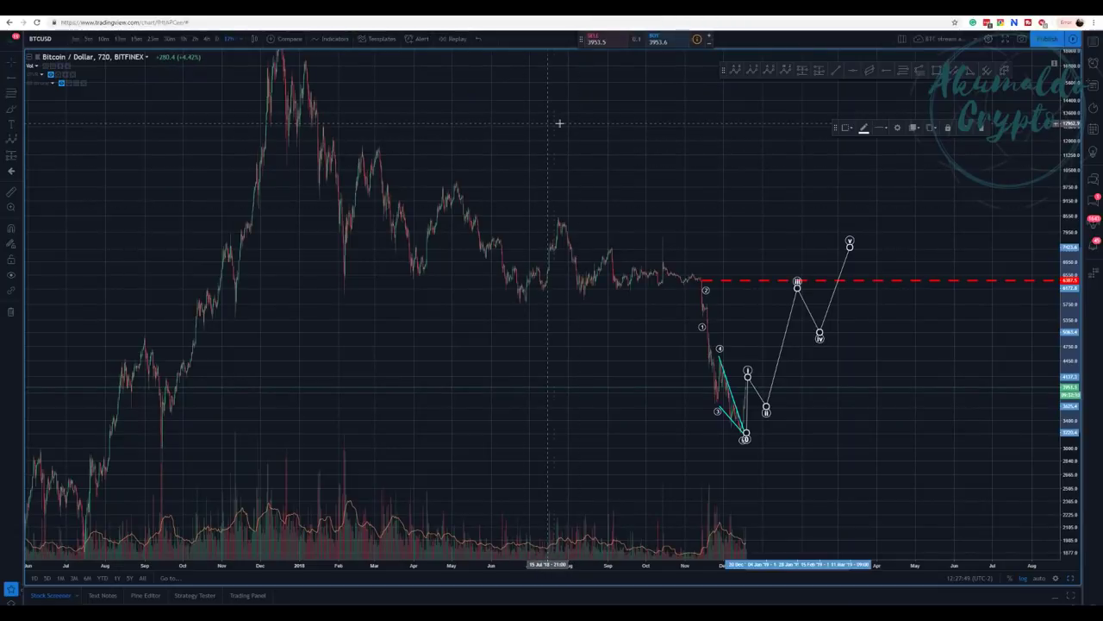
Step: Deselect the impulse on the 12-hour chart, restore the multi-chart layout and maximize the 2-hour Bitstamp Bitcoin chart
{"action": "left_click", "coordinate": [559, 123]}
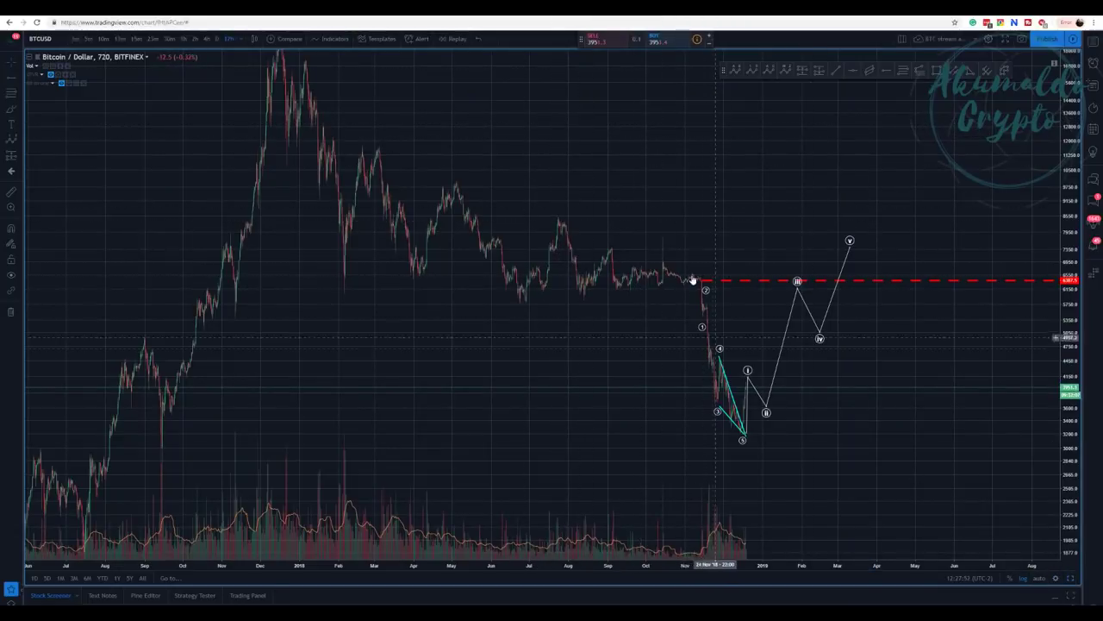
{"action": "left_click", "coordinate": [1070, 579]}
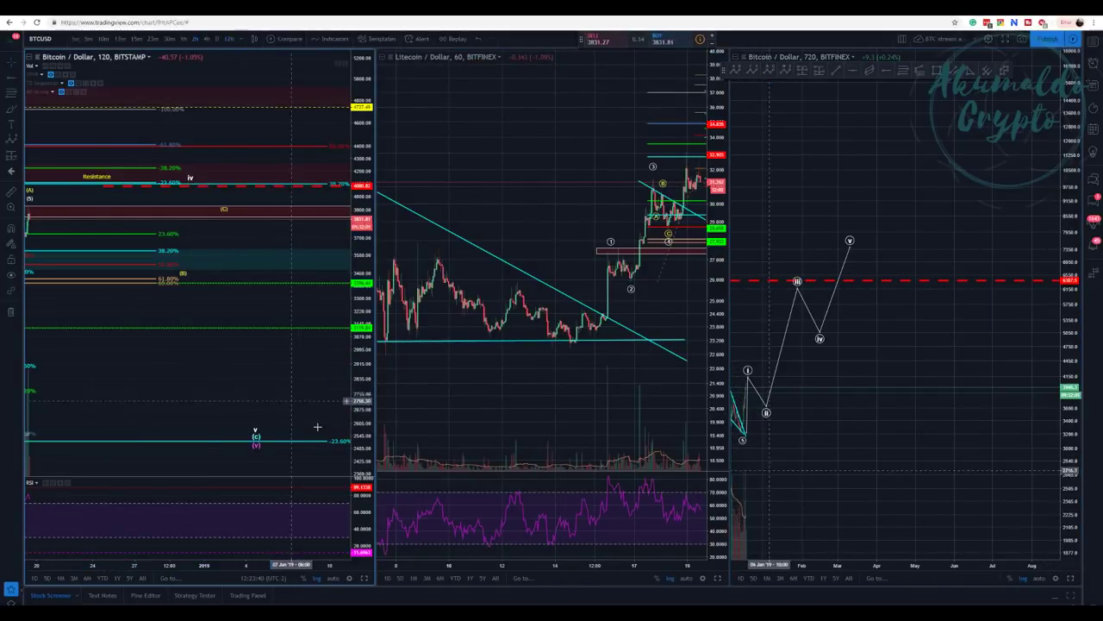
{"action": "left_click", "coordinate": [364, 577]}
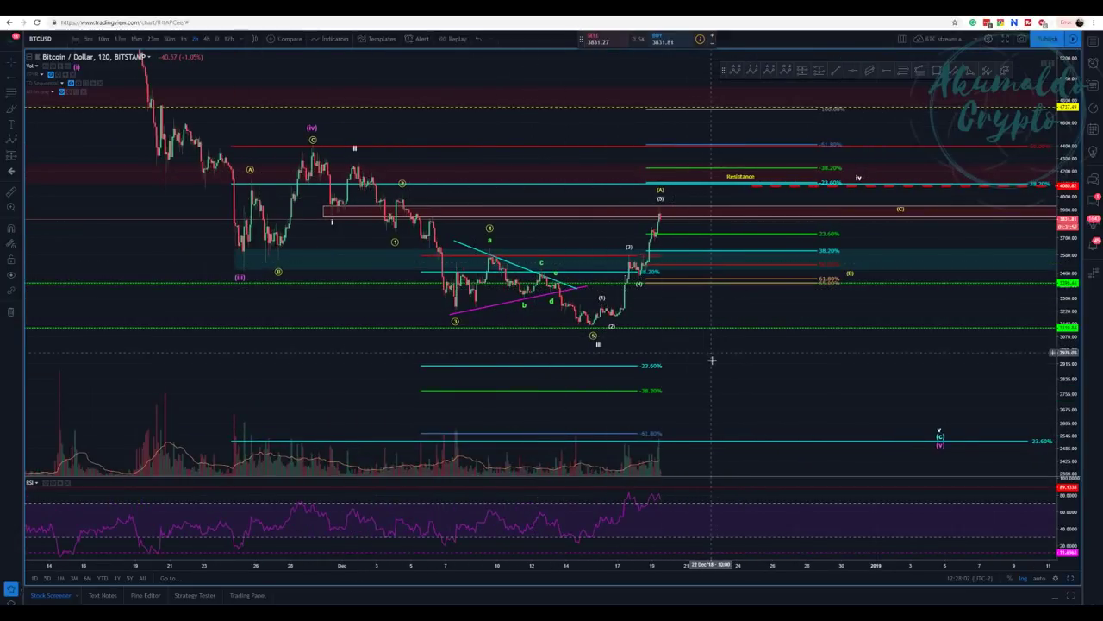
Step: Adjust the end point of the small impulse's wave (5) at the high of the latest rally
{"action": "left_click_drag", "start_coordinate": [712, 365], "coordinate": [677, 370]}
{"action": "left_click", "coordinate": [635, 200]}
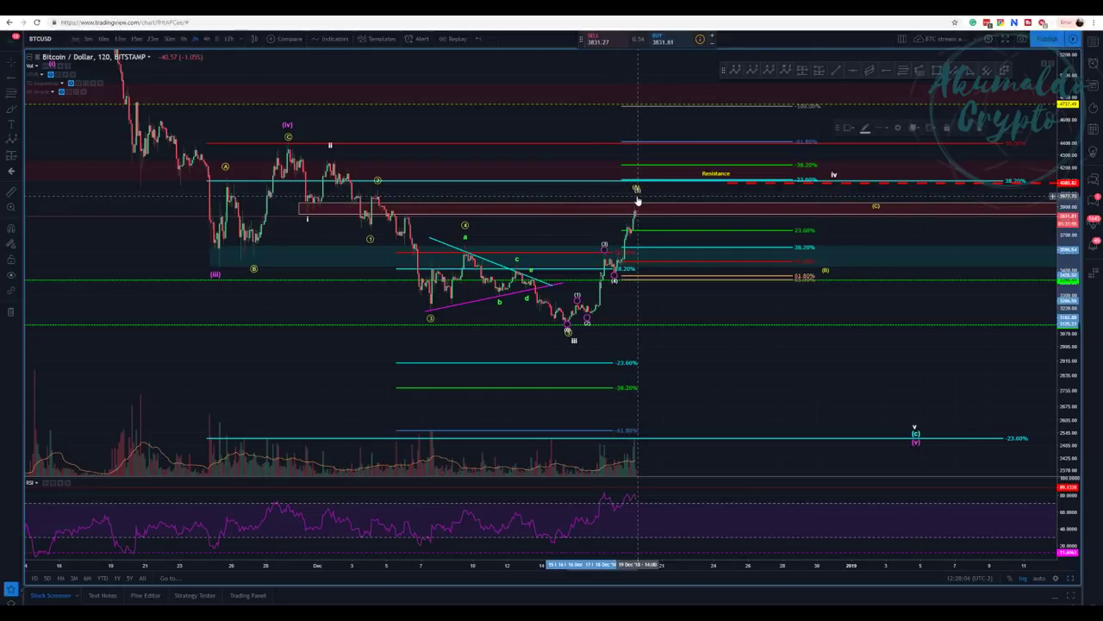
{"action": "left_click_drag", "start_coordinate": [635, 200], "coordinate": [636, 189]}
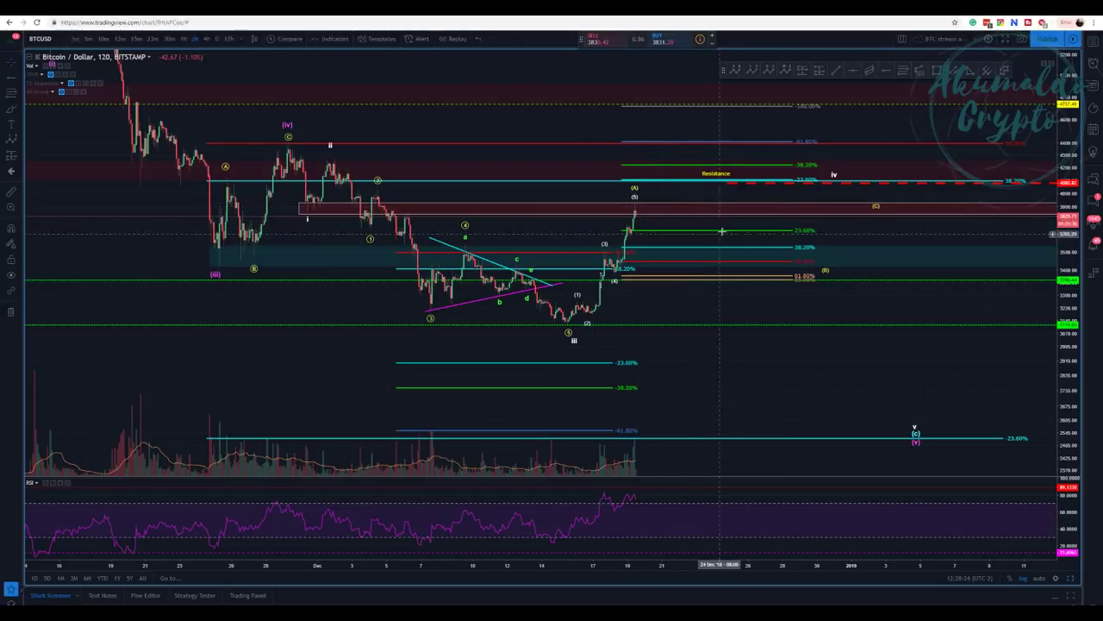
Step: Sketch a green three-leg path from wave (5) down, up and down again to the 61.80% retracement near 24 Dec '18
{"action": "left_click", "coordinate": [1005, 70]}
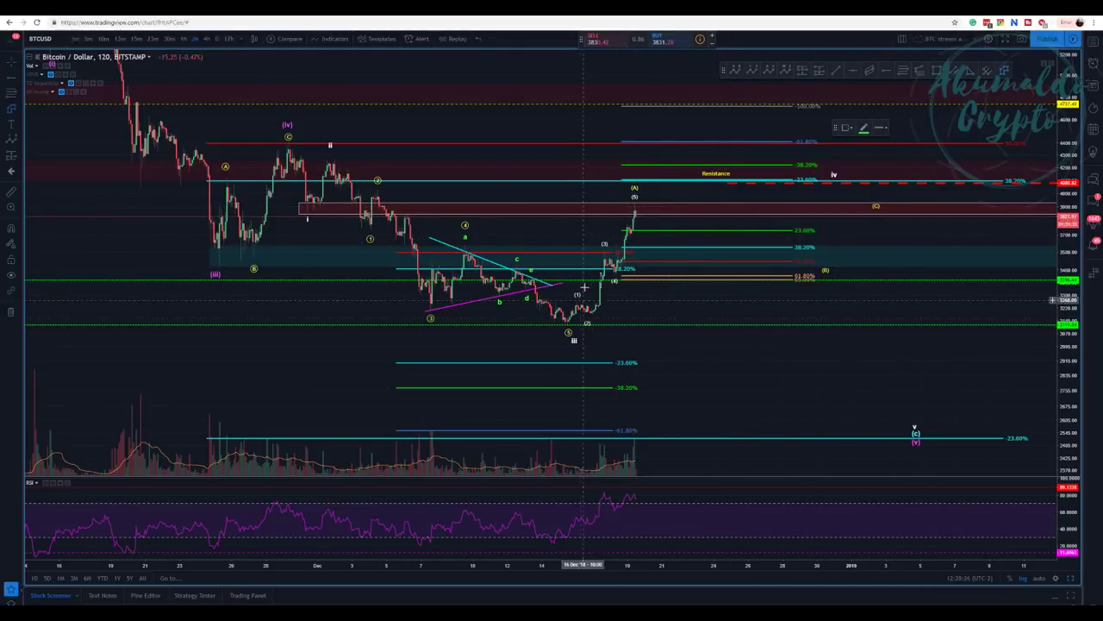
{"action": "left_click", "coordinate": [635, 200]}
{"action": "left_click", "coordinate": [653, 263]}
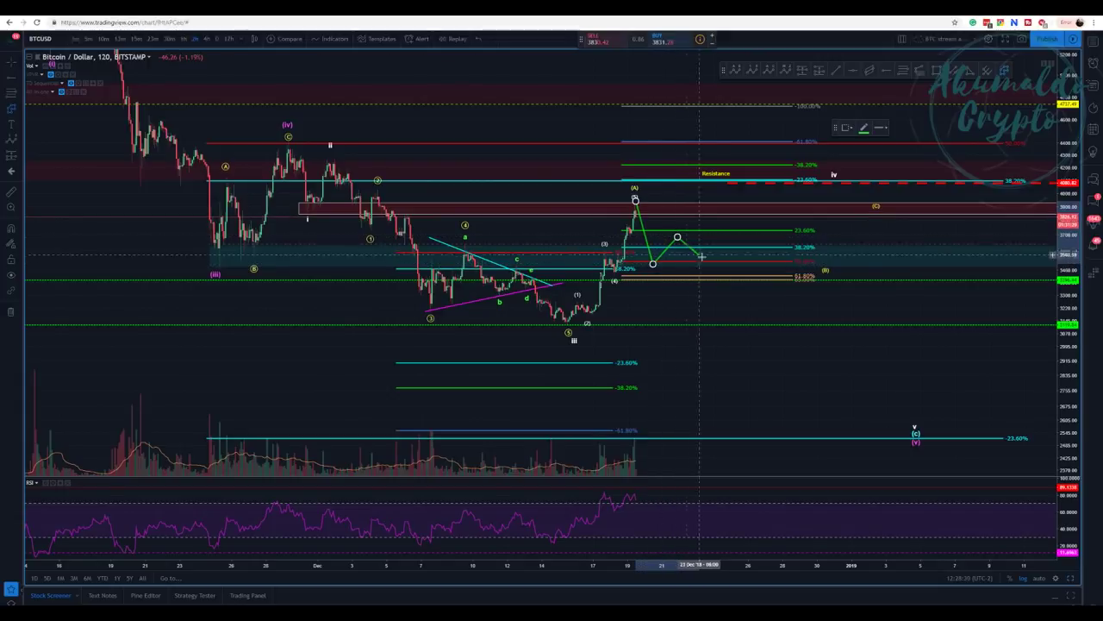
{"action": "double_click", "coordinate": [713, 280]}
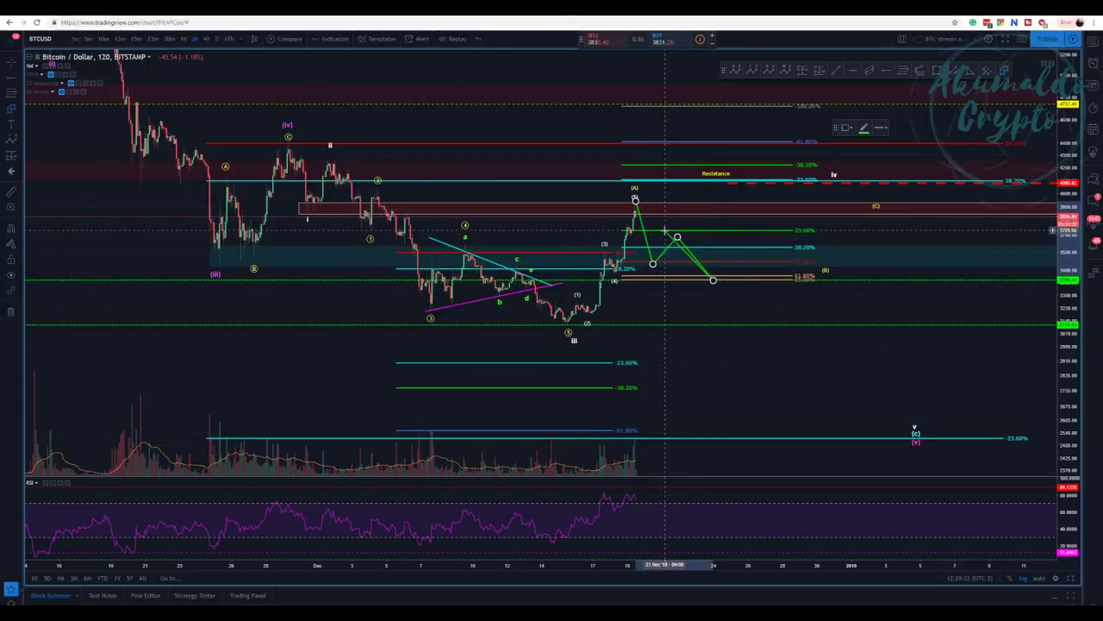
Step: Finish the three-leg path and move its middle peak to about 3700 around 22 Dec '18
{"action": "left_click", "coordinate": [679, 234]}
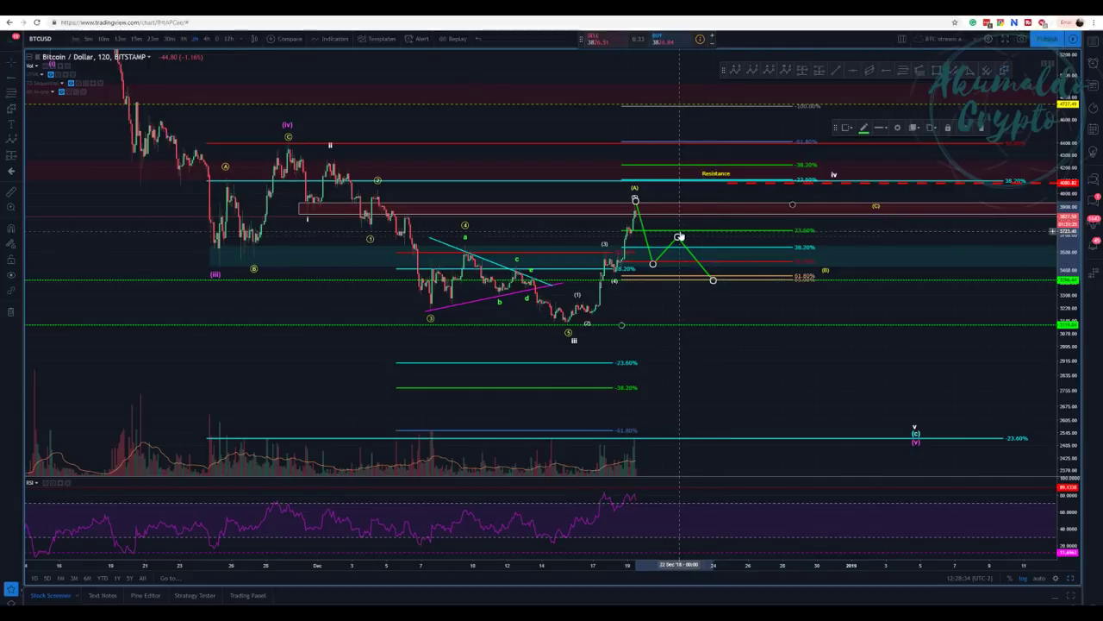
{"action": "left_click_drag", "start_coordinate": [680, 233], "coordinate": [687, 235]}
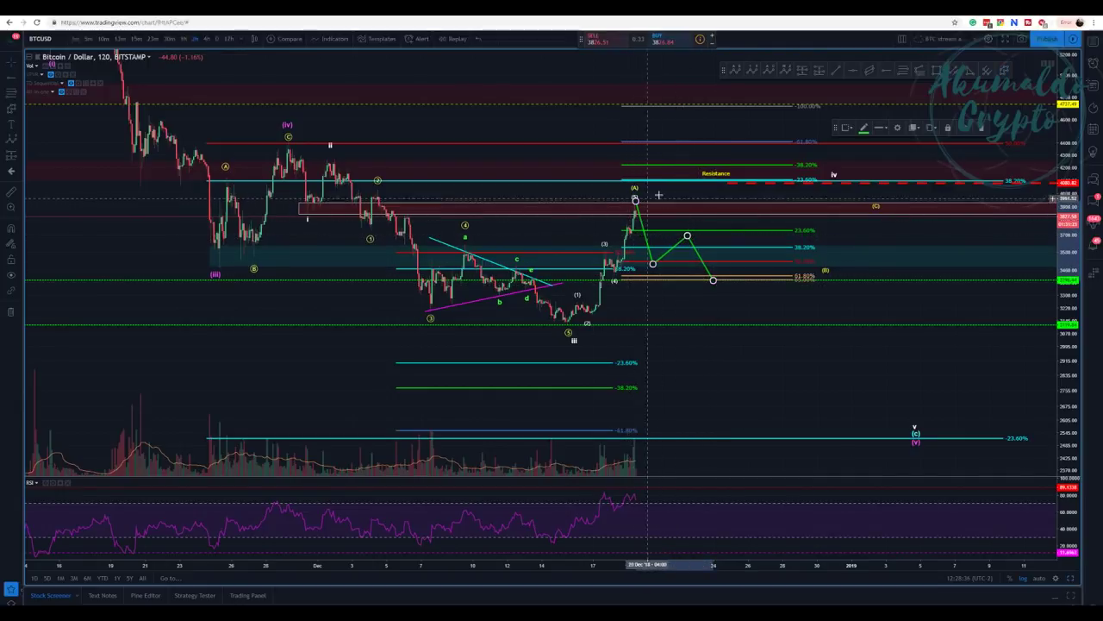
{"action": "left_click", "coordinate": [661, 194]}
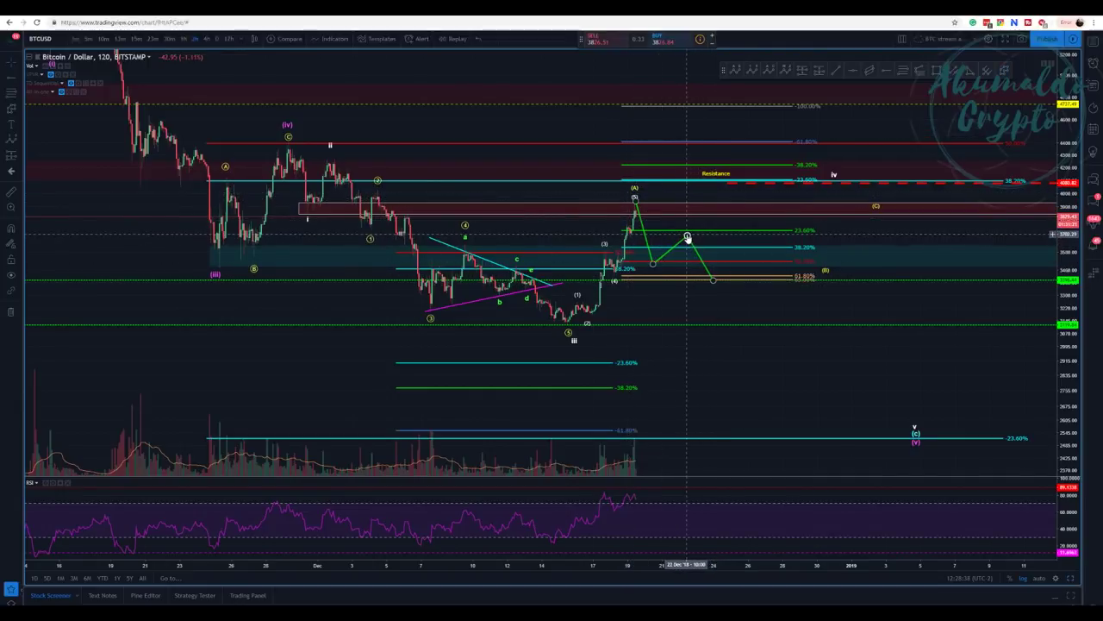
{"action": "left_click_drag", "start_coordinate": [687, 235], "coordinate": [694, 236]}
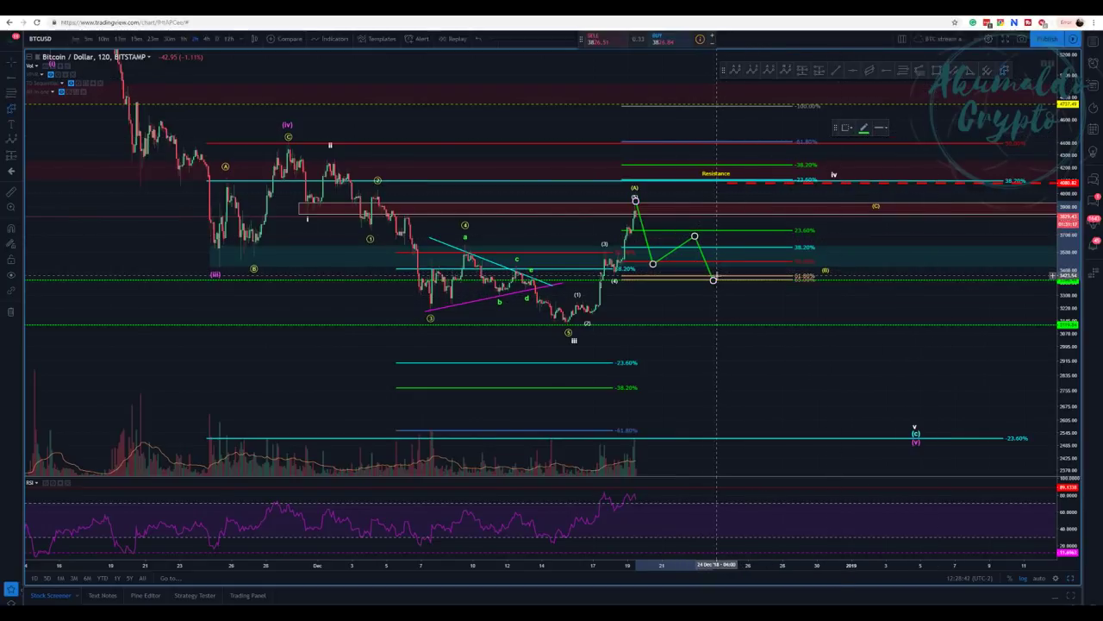
Step: Sketch a rising five-leg path from the 61.80% retracement to about 4340 around 30 Dec '18
{"action": "left_click", "coordinate": [714, 277]}
{"action": "left_click", "coordinate": [739, 234]}
{"action": "left_click", "coordinate": [756, 252]}
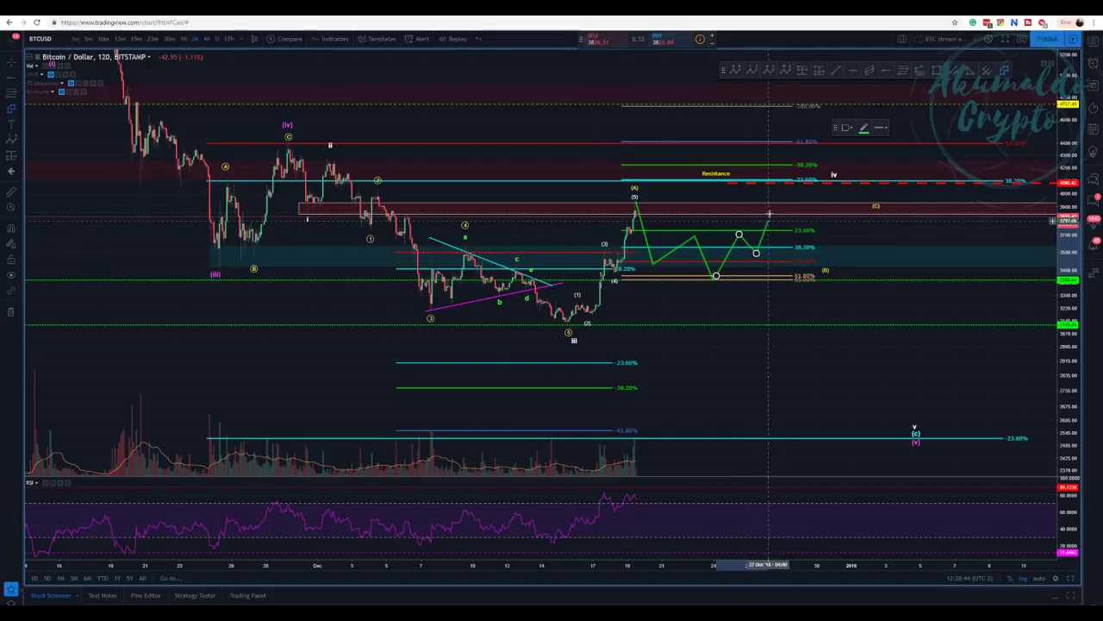
{"action": "left_click", "coordinate": [793, 182]}
{"action": "left_click", "coordinate": [803, 211]}
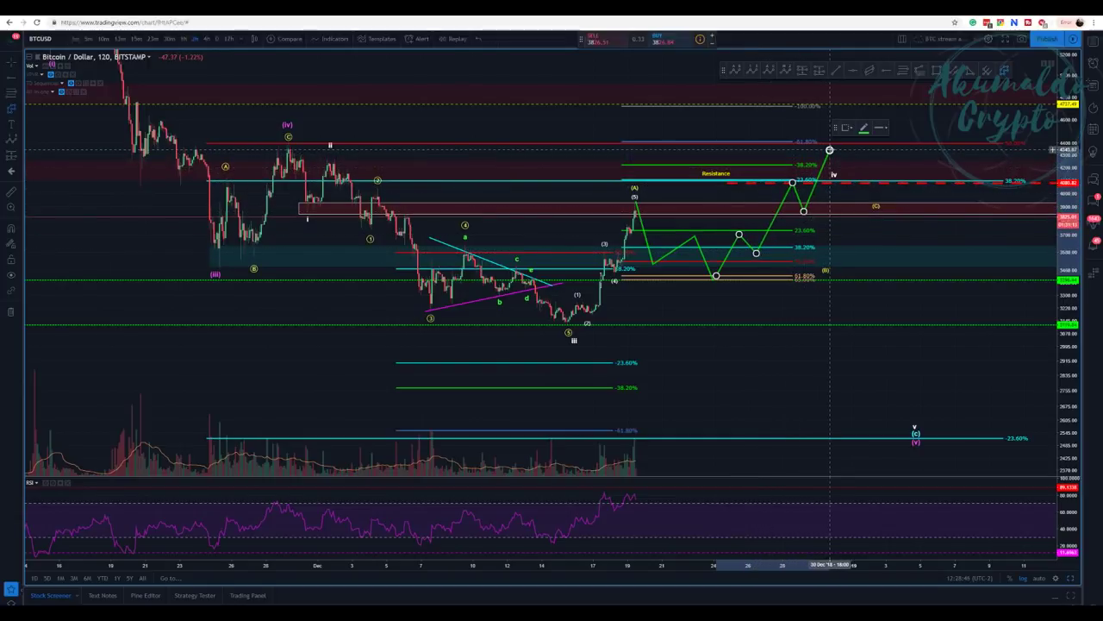
{"action": "left_click", "coordinate": [830, 150]}
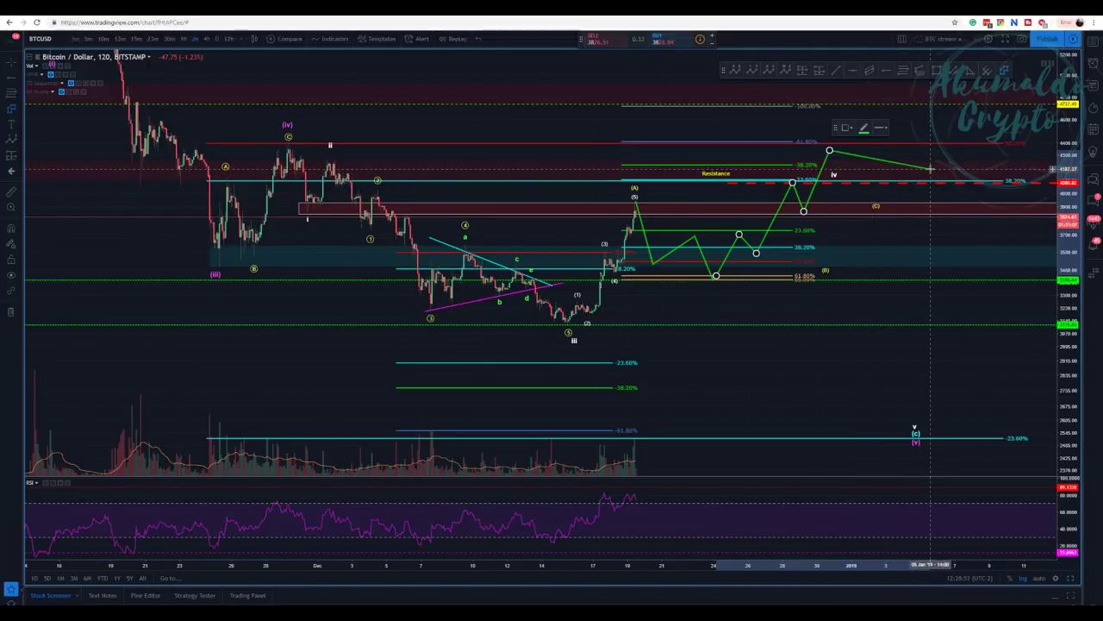
Step: Discard the rising path and delete the green three-leg correction path
{"action": "key", "text": "Escape"}
{"action": "left_click", "coordinate": [705, 261]}
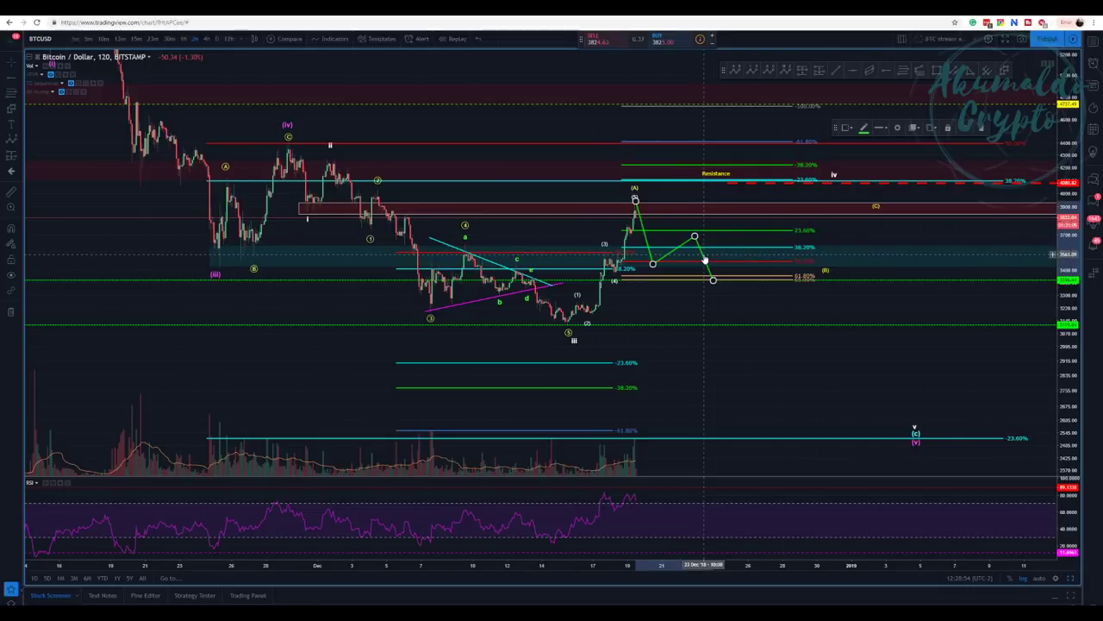
{"action": "left_click", "coordinate": [979, 127]}
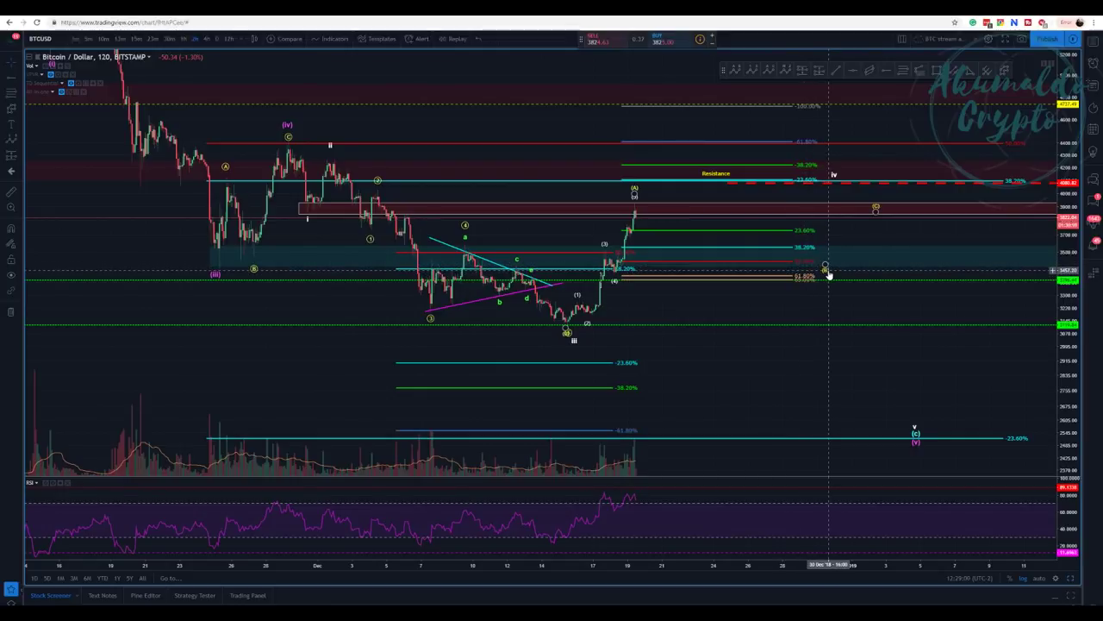
Step: Move the yellow wave (B) point up to about 3520 around 30 Dec '18
{"action": "left_click_drag", "start_coordinate": [826, 269], "coordinate": [823, 257]}
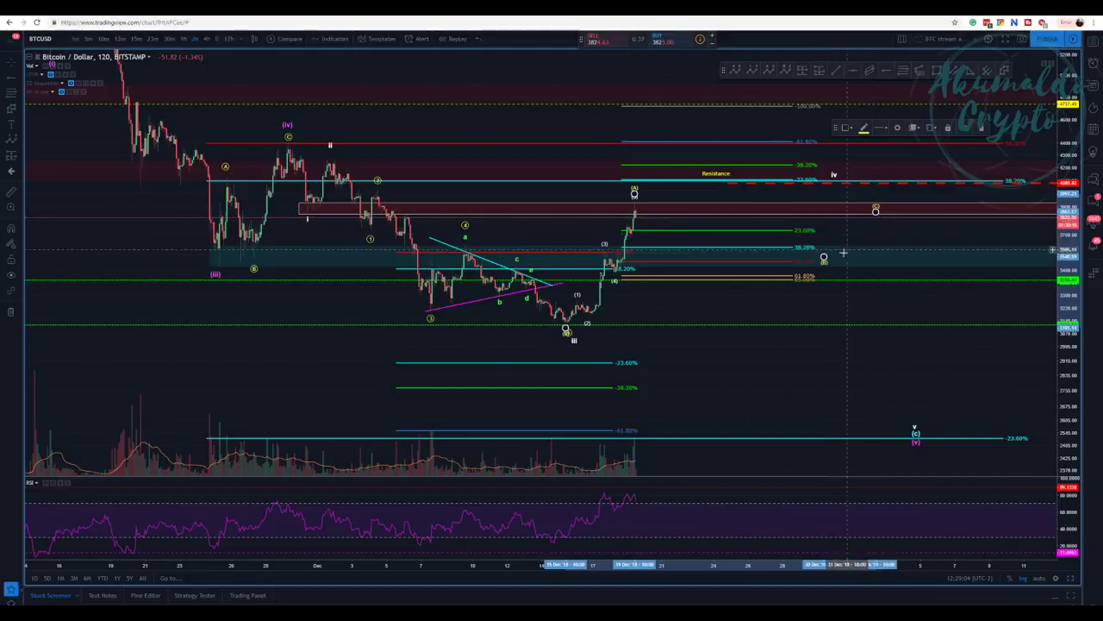
{"action": "left_click_drag", "start_coordinate": [824, 257], "coordinate": [826, 261]}
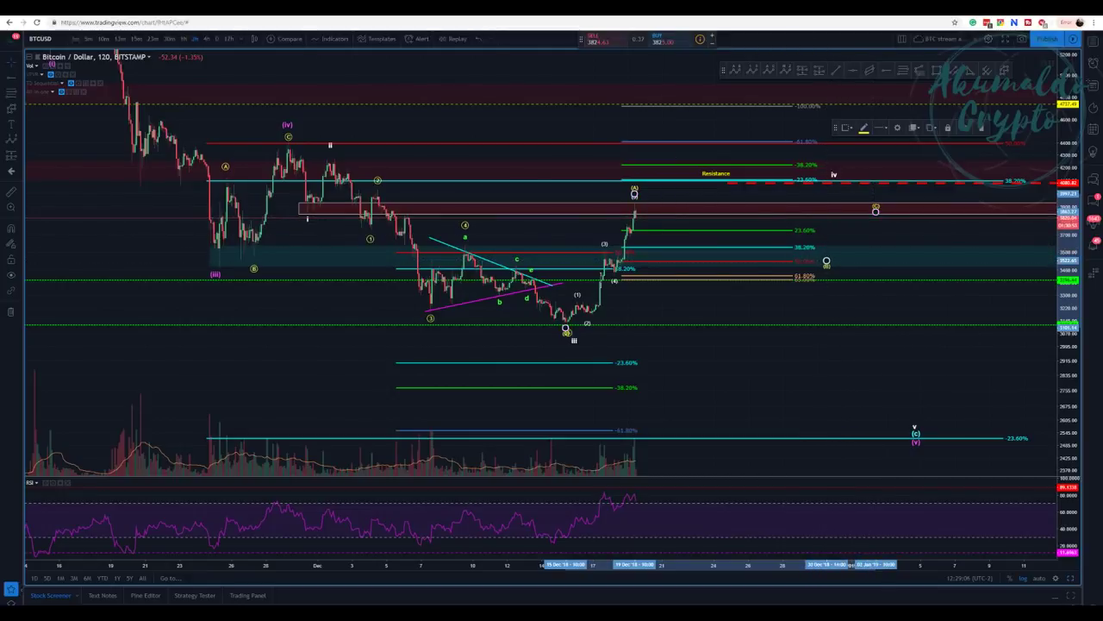
Step: On the daily chart, shift the final wave (v), C and z labels slightly earlier and higher, around the 100% extension in late March '19
{"action": "key", "text": "ctrl+Tab"}
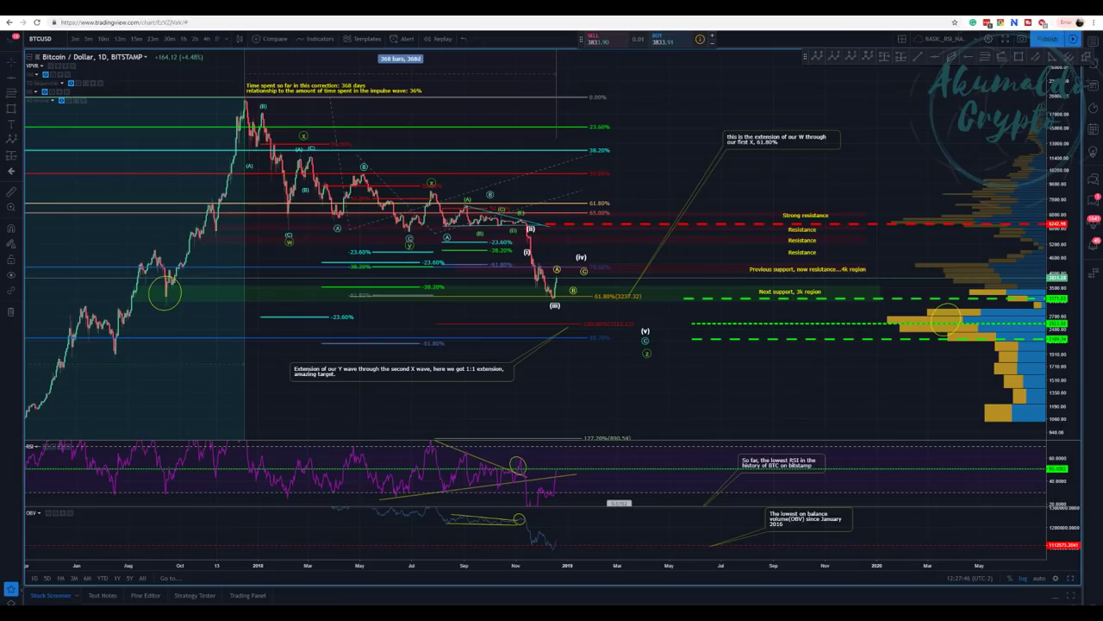
{"action": "left_click", "coordinate": [585, 276]}
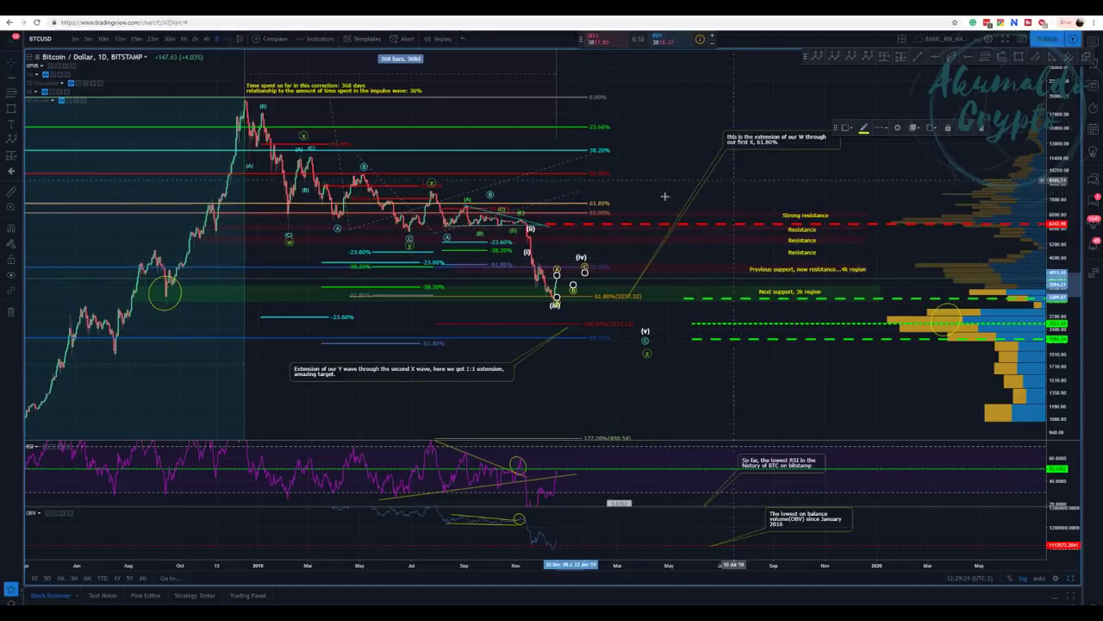
{"action": "left_click", "coordinate": [647, 320]}
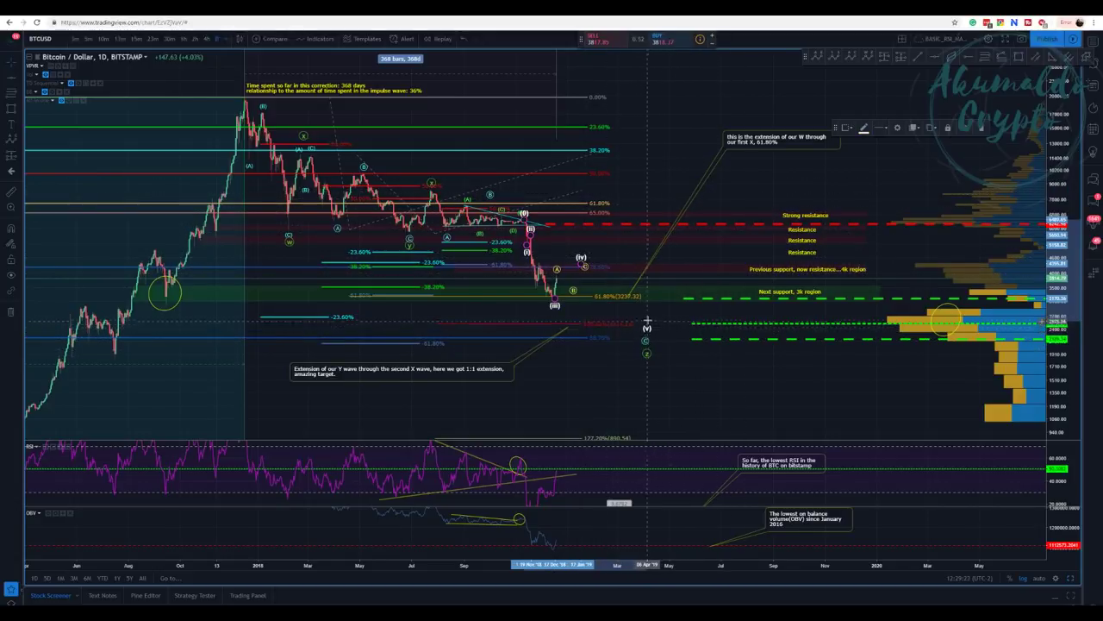
{"action": "left_click_drag", "start_coordinate": [647, 321], "coordinate": [641, 327]}
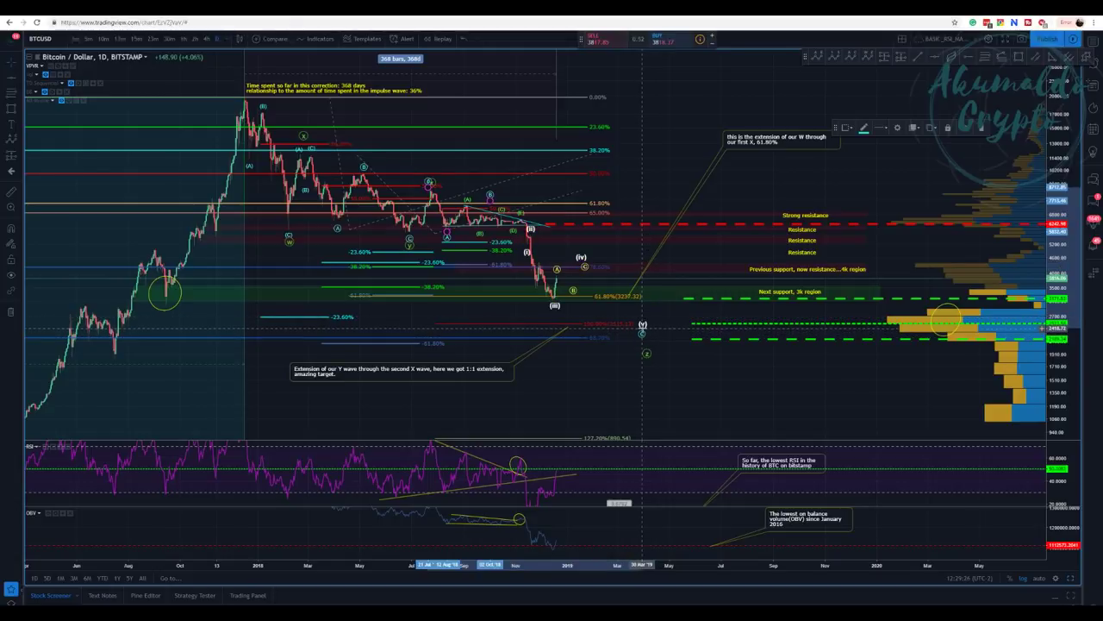
{"action": "left_click", "coordinate": [646, 344]}
{"action": "left_click_drag", "start_coordinate": [647, 343], "coordinate": [644, 338]}
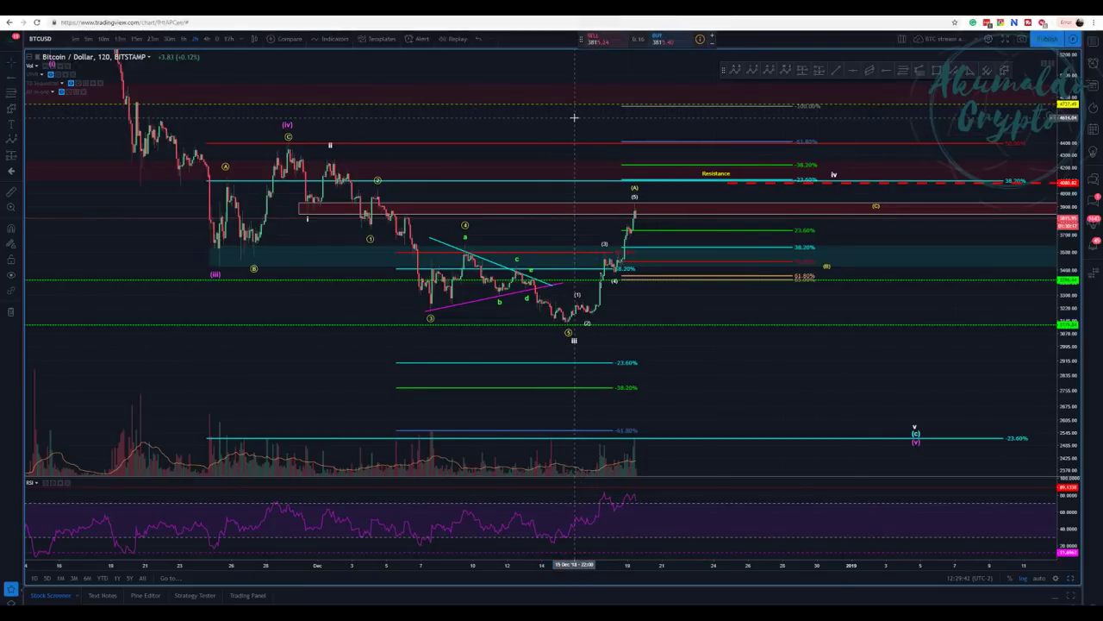
Step: Return to the 2-hour Bitstamp chart and examine the wave count around the latest rally
{"action": "scroll", "coordinate": [574, 117], "scroll_direction": "up", "scroll_amount": 1}
{"action": "scroll", "coordinate": [650, 222], "scroll_direction": "down", "scroll_amount": 1}
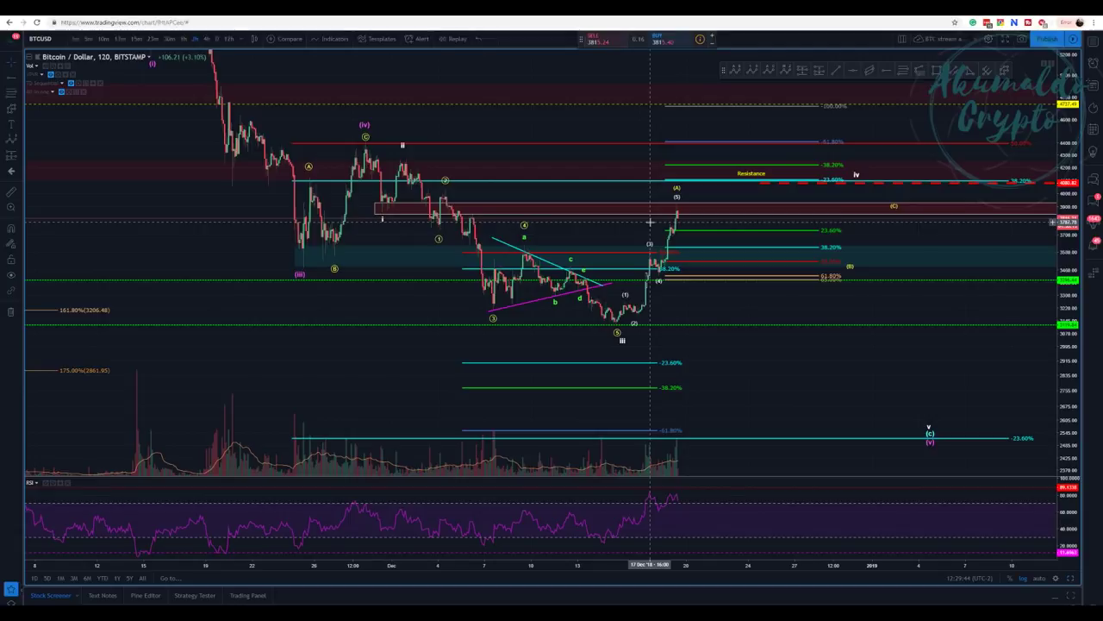